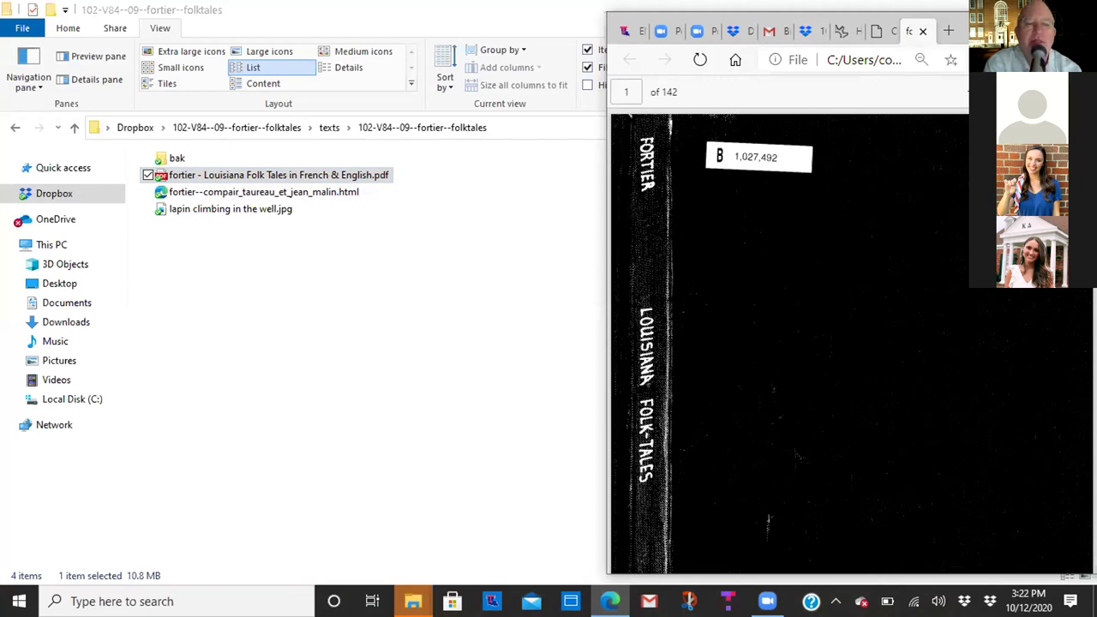
{"action": "left_click_drag", "start_coordinate": [966, 32], "coordinate": [948, 29]}
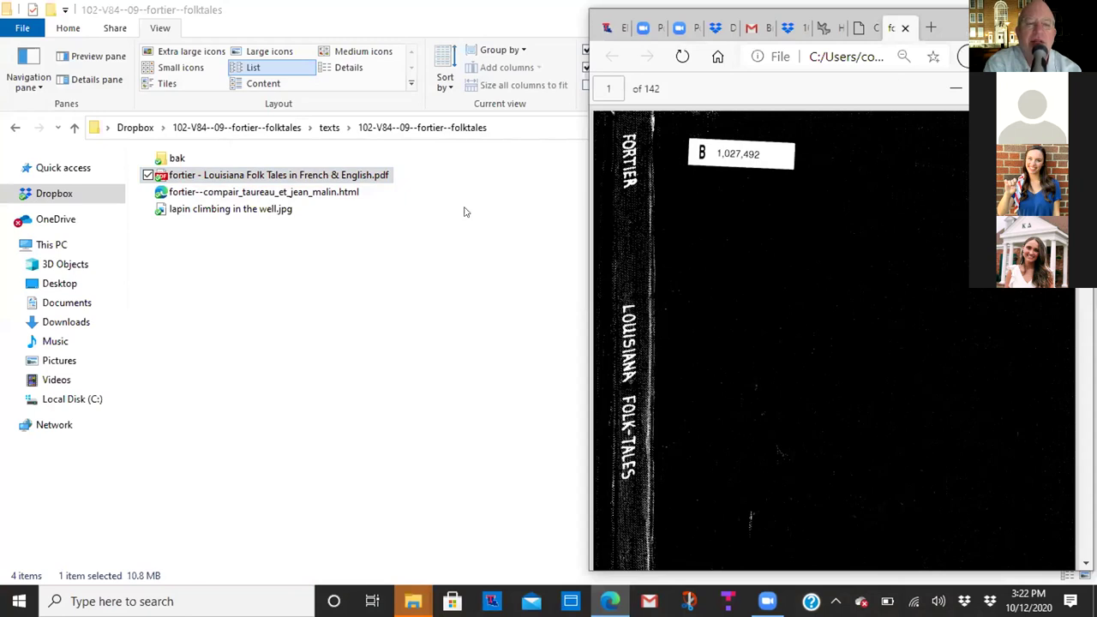
{"action": "left_click", "coordinate": [367, 191]}
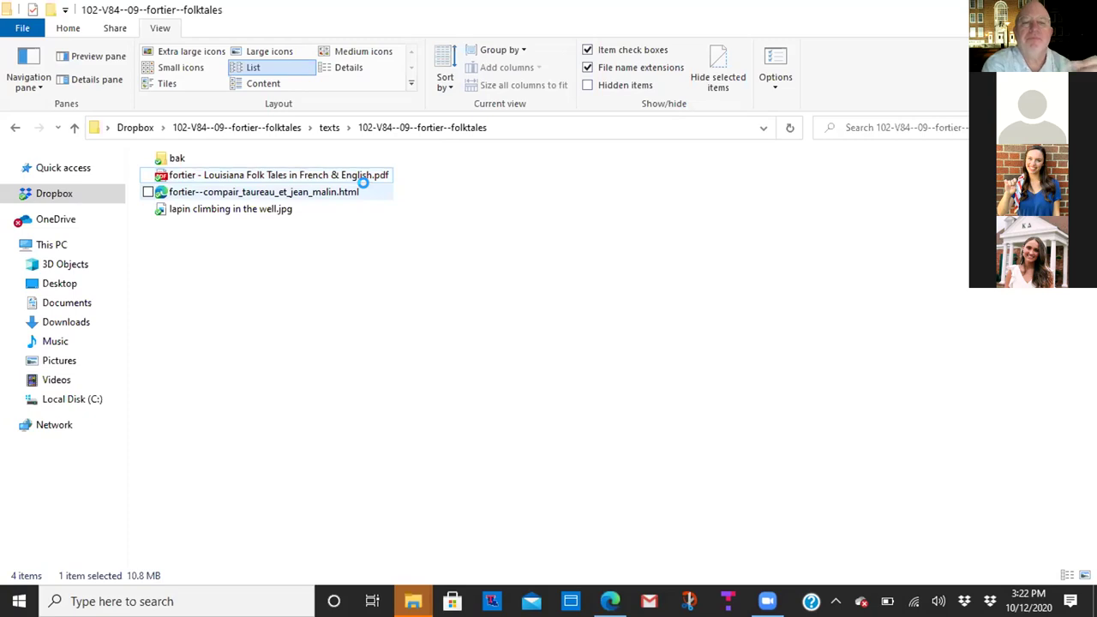
{"action": "right_click", "coordinate": [367, 192]}
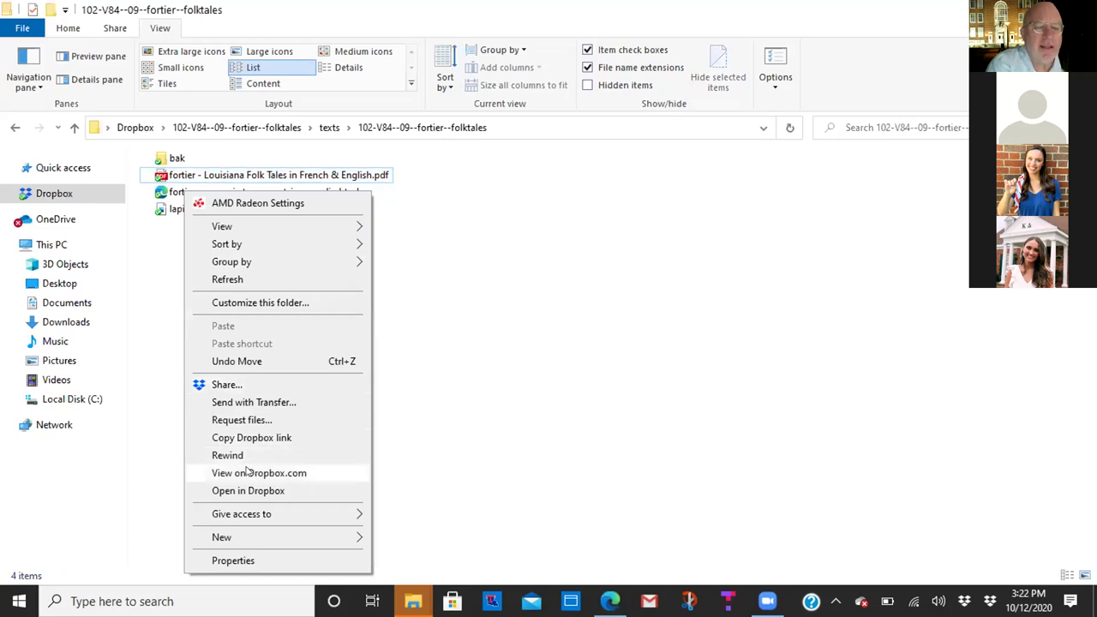
{"action": "left_click", "coordinate": [470, 375]}
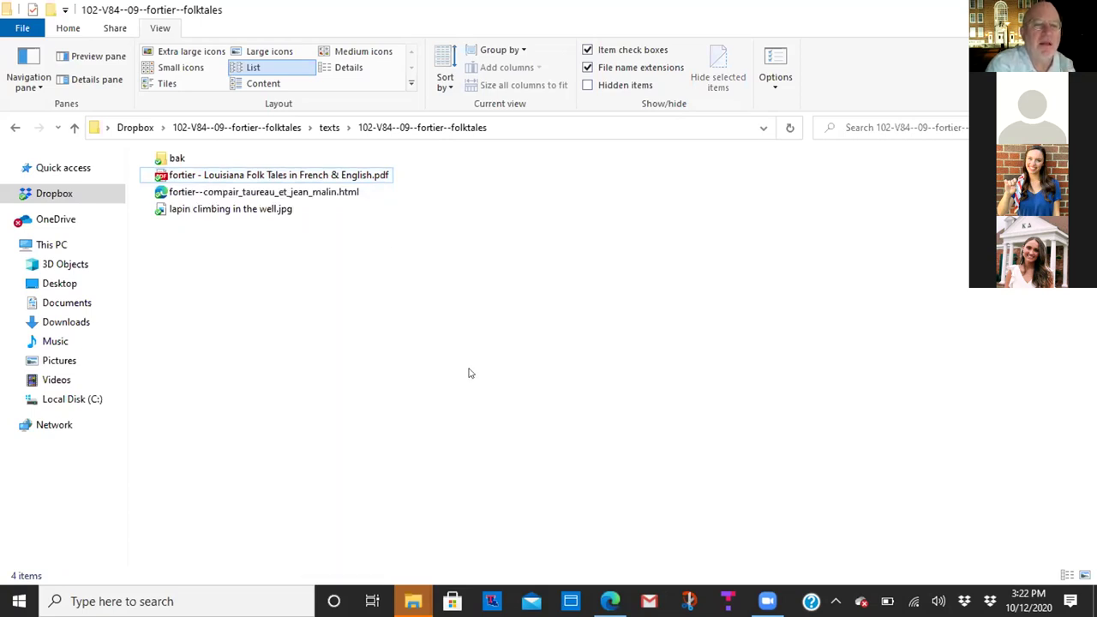
{"action": "right_click", "coordinate": [363, 190]}
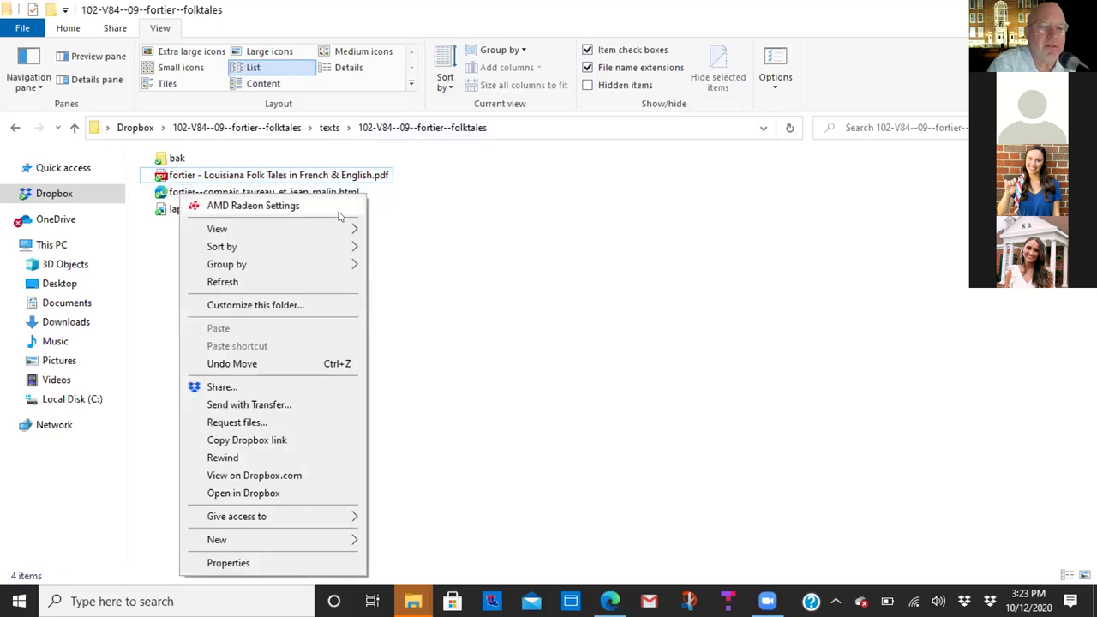
{"action": "left_click", "coordinate": [436, 317]}
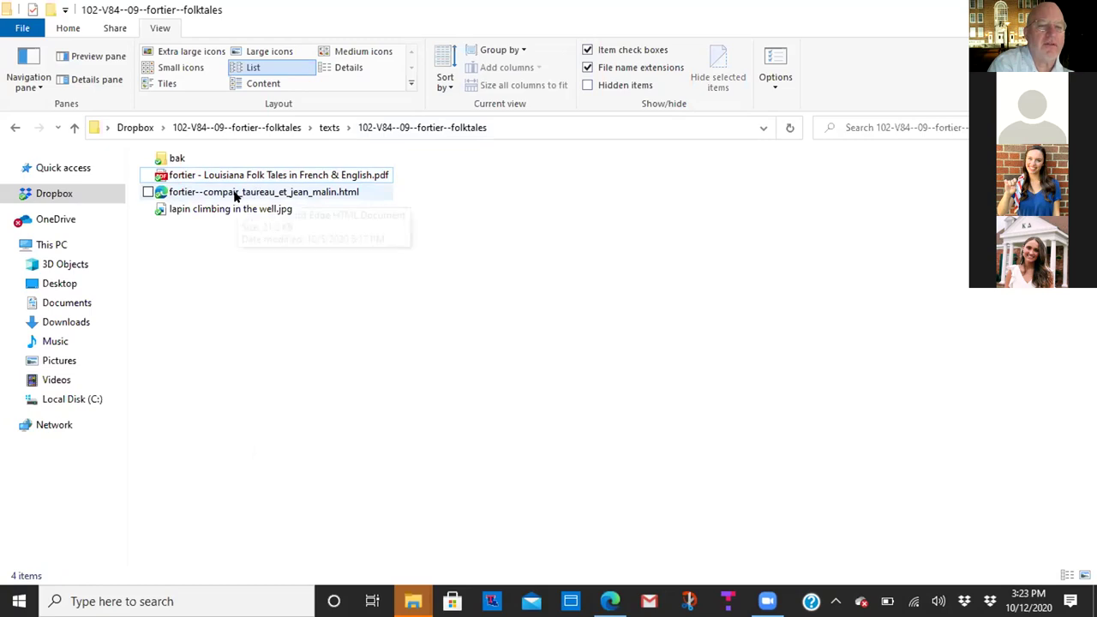
Open fortier--compair_taureau_et_jean_malin.html in WordPad, without making it the default app for .html files.
{"action": "double_click", "coordinate": [225, 192]}
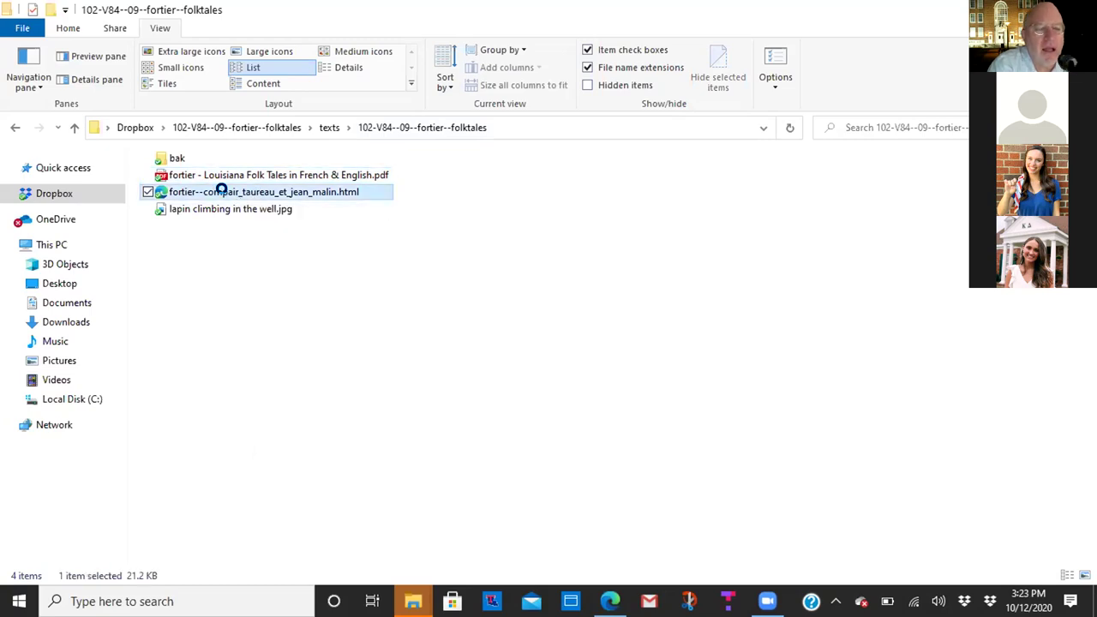
{"action": "right_click", "coordinate": [225, 193]}
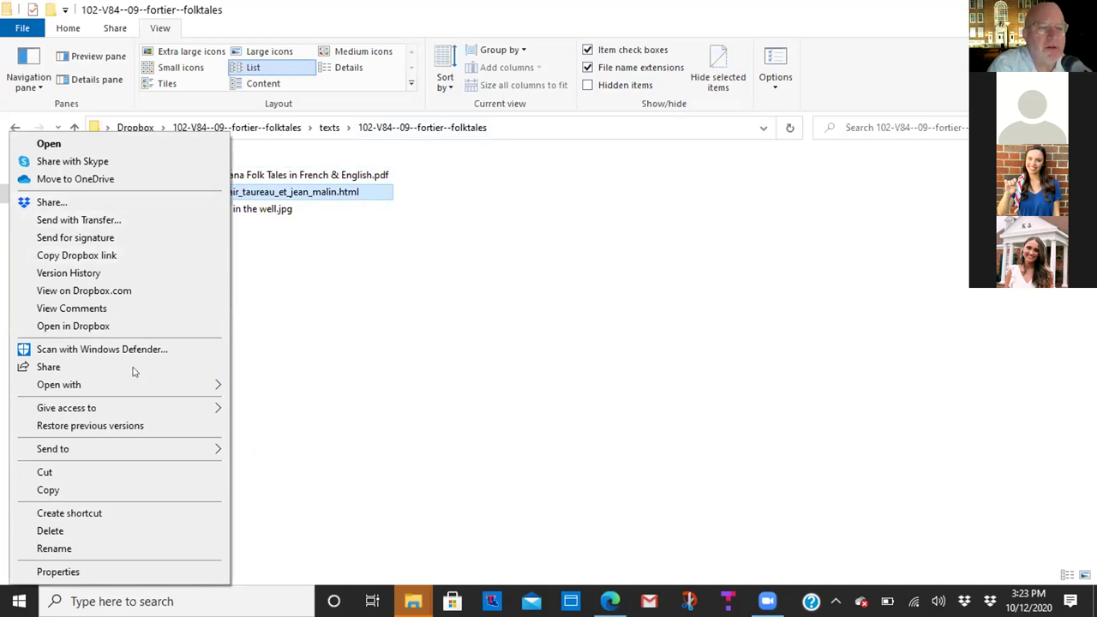
{"action": "mouse_move", "coordinate": [135, 391]}
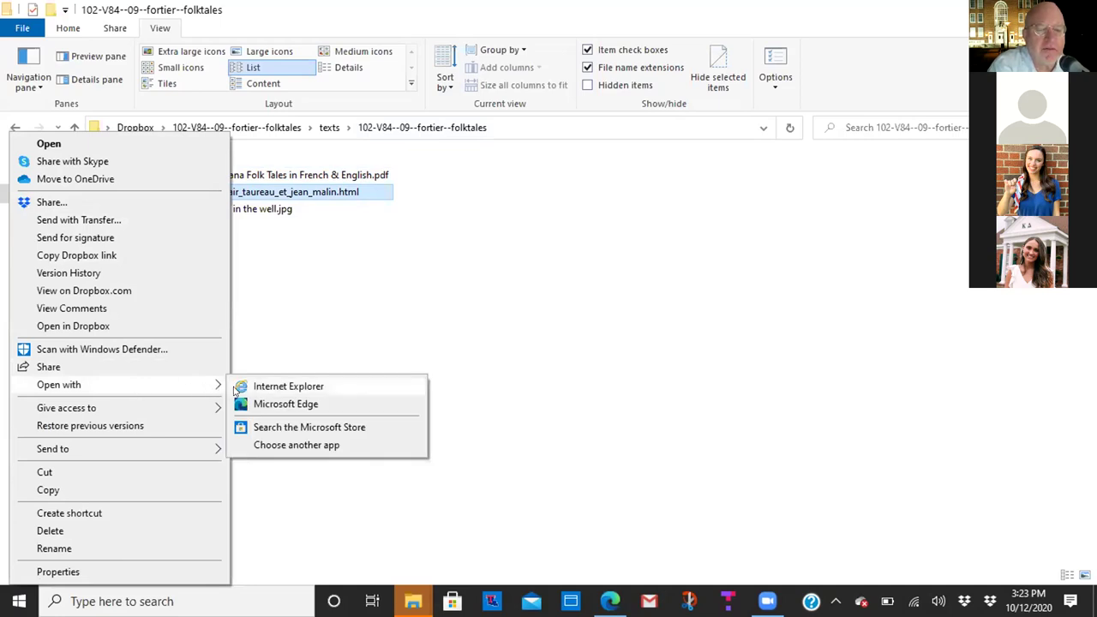
{"action": "left_click", "coordinate": [291, 446]}
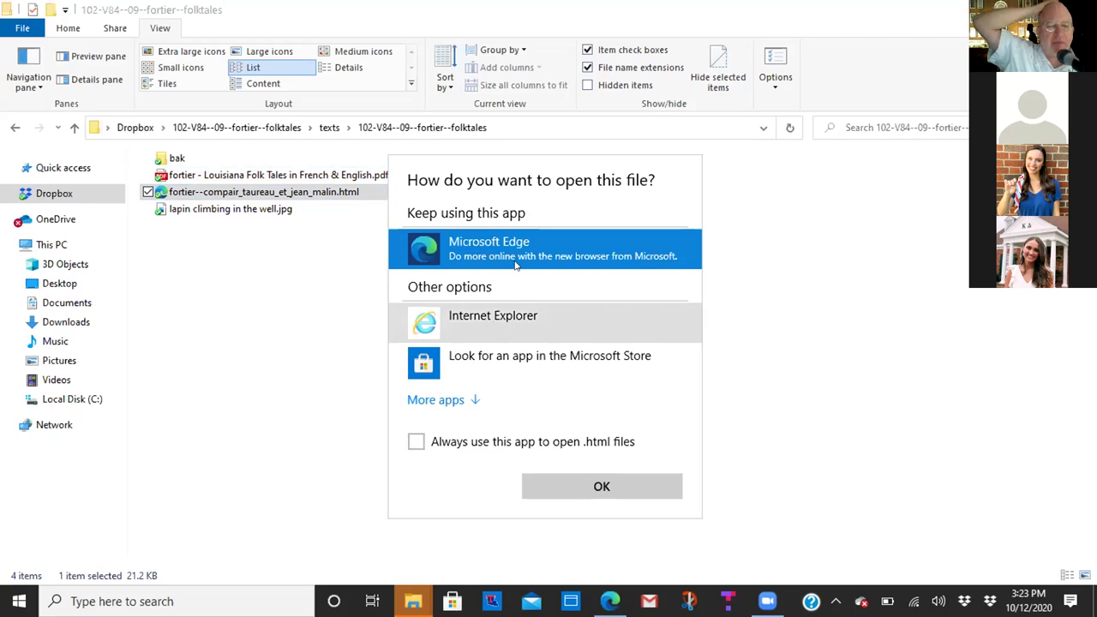
{"action": "left_click", "coordinate": [457, 401]}
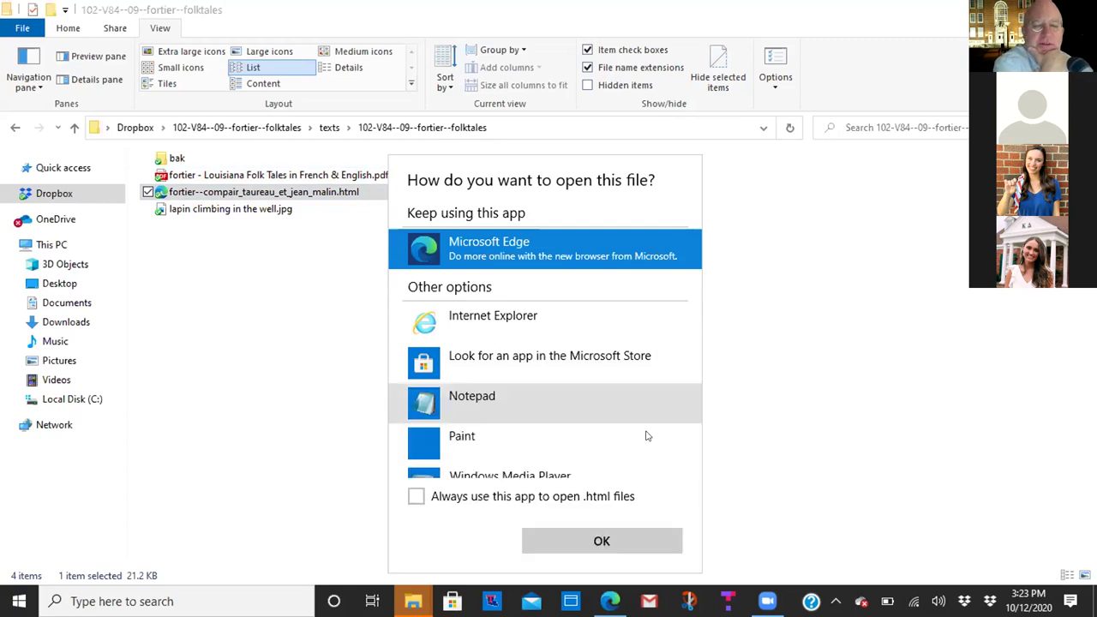
{"action": "scroll", "coordinate": [647, 436], "scroll_direction": "down", "scroll_amount": 2}
{"action": "scroll", "coordinate": [647, 437], "scroll_direction": "down", "scroll_amount": 1}
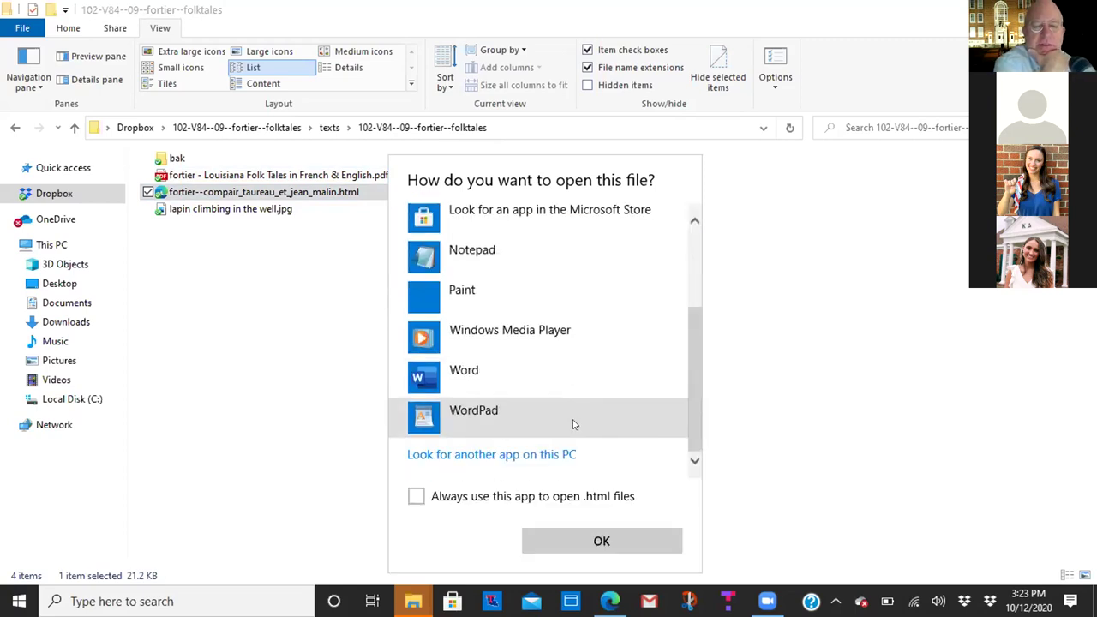
{"action": "left_click", "coordinate": [574, 424]}
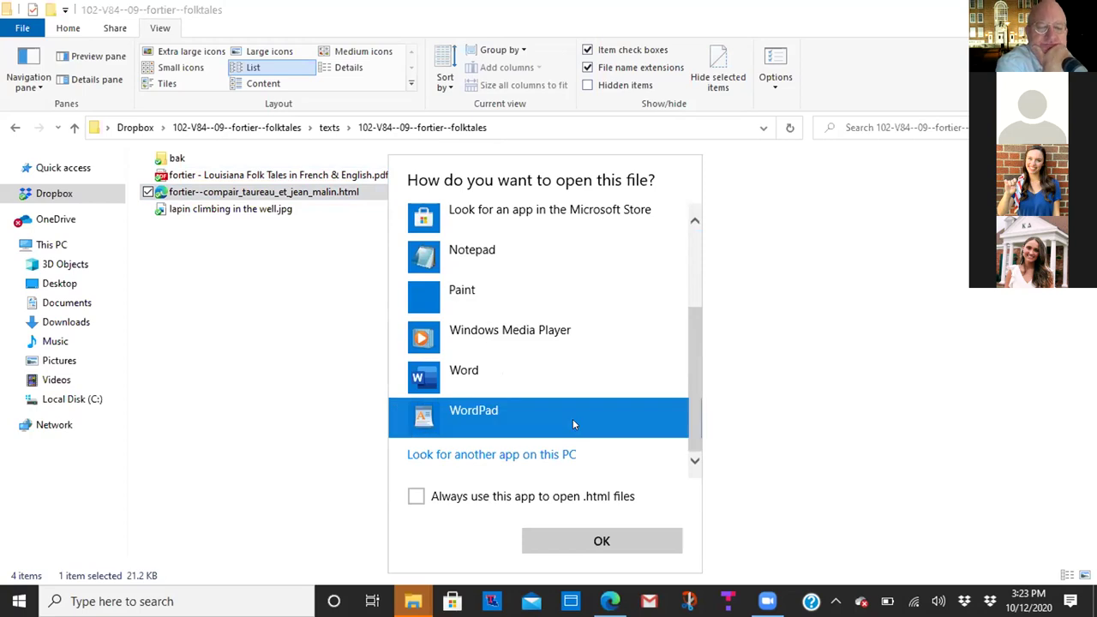
{"action": "double_click", "coordinate": [573, 419]}
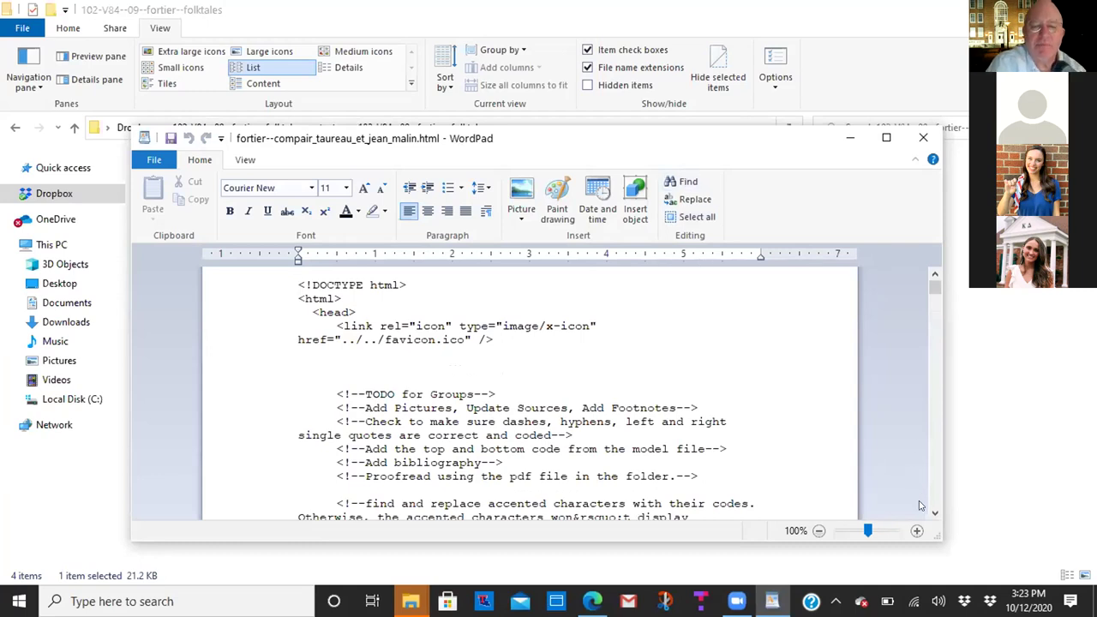
Read through the group TODO comments and the special character codes in the HTML head, continuing down to the story text.
{"action": "scroll", "coordinate": [934, 511], "scroll_direction": "down", "scroll_amount": 1}
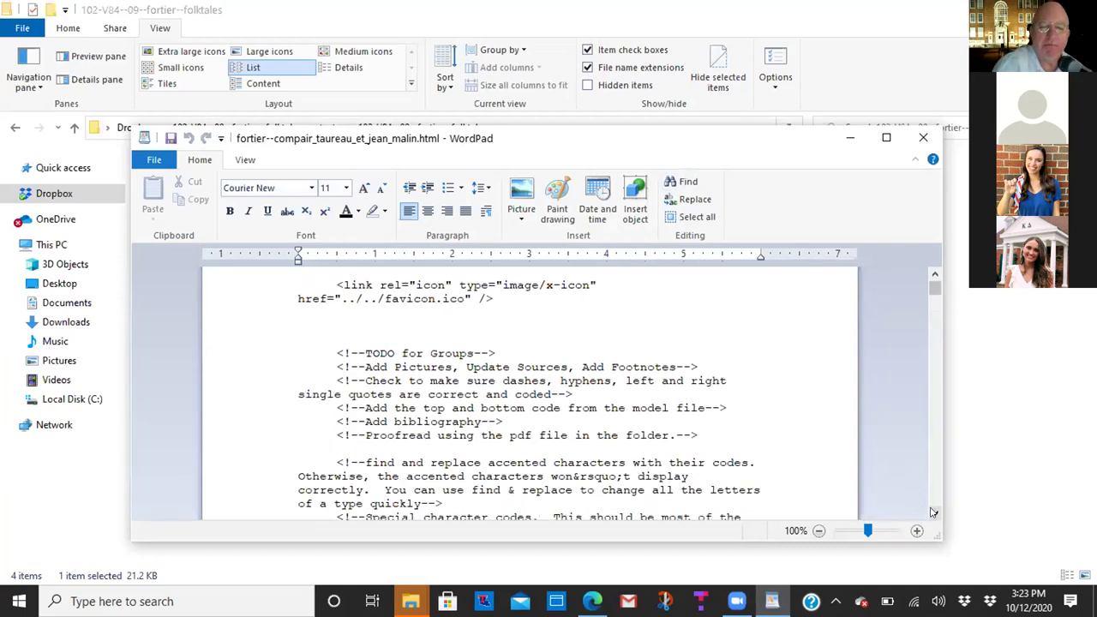
{"action": "left_click", "coordinate": [934, 512]}
{"action": "left_click", "coordinate": [933, 512]}
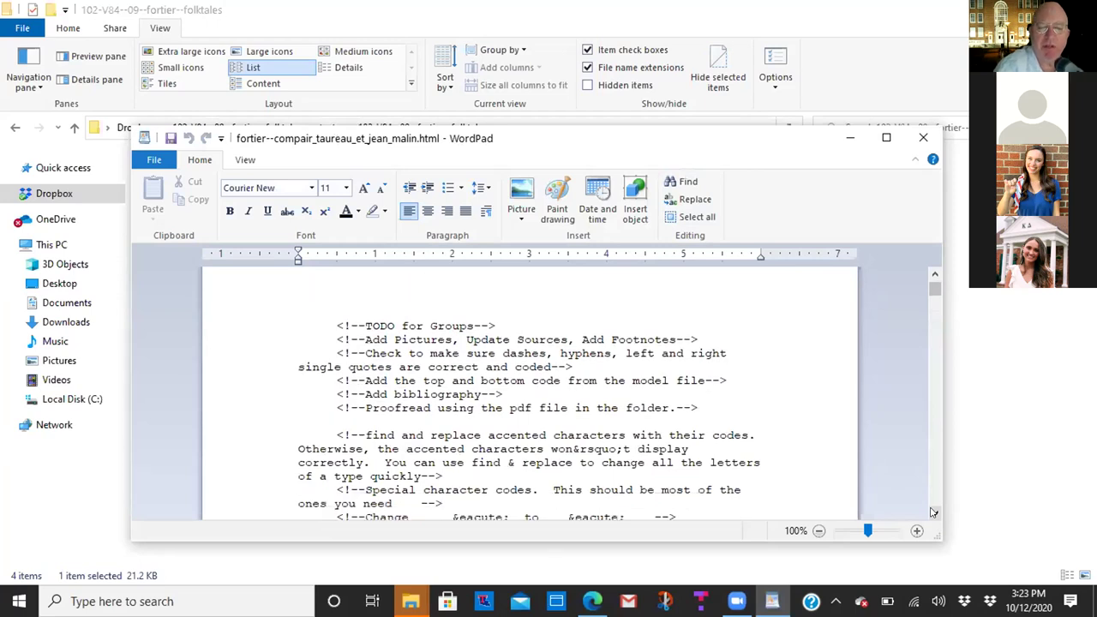
{"action": "left_click", "coordinate": [933, 512]}
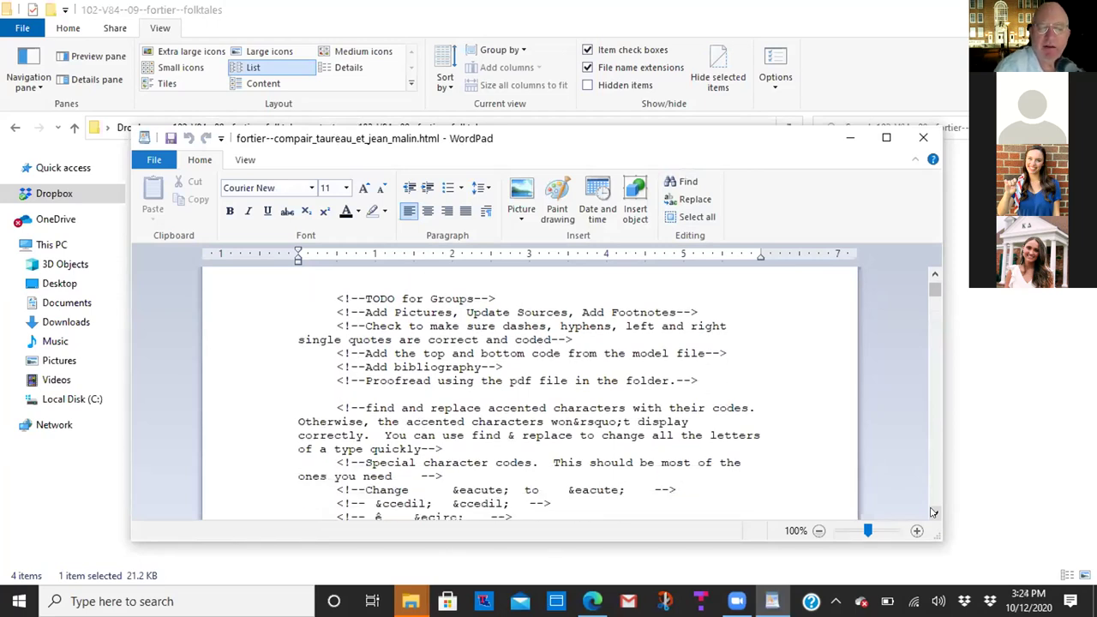
{"action": "left_click", "coordinate": [933, 512]}
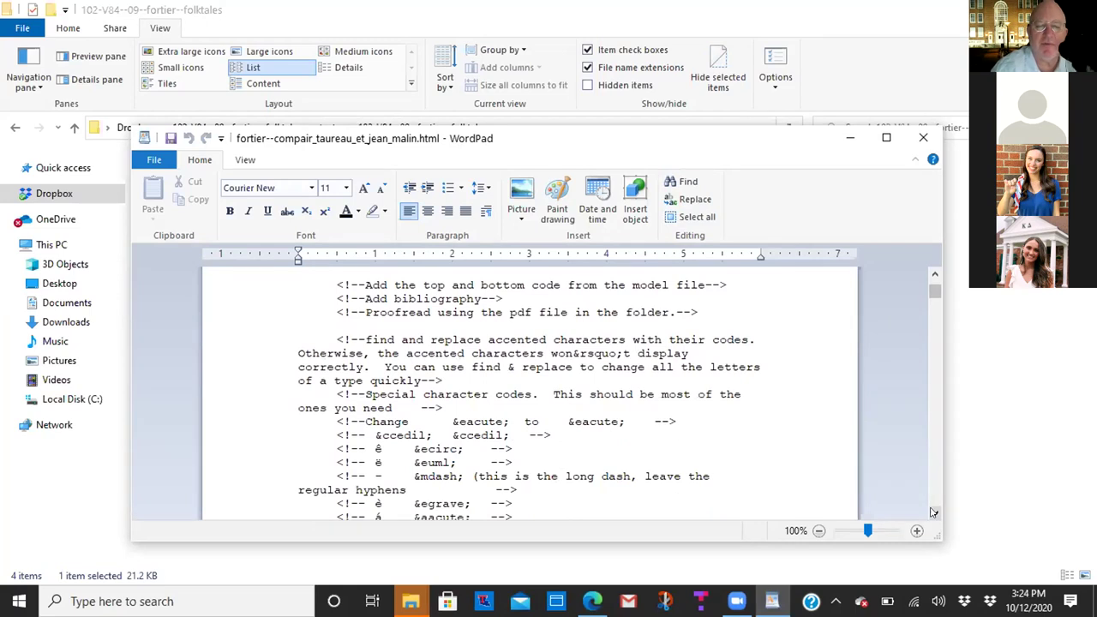
{"action": "left_click", "coordinate": [934, 512]}
{"action": "left_click", "coordinate": [934, 512]}
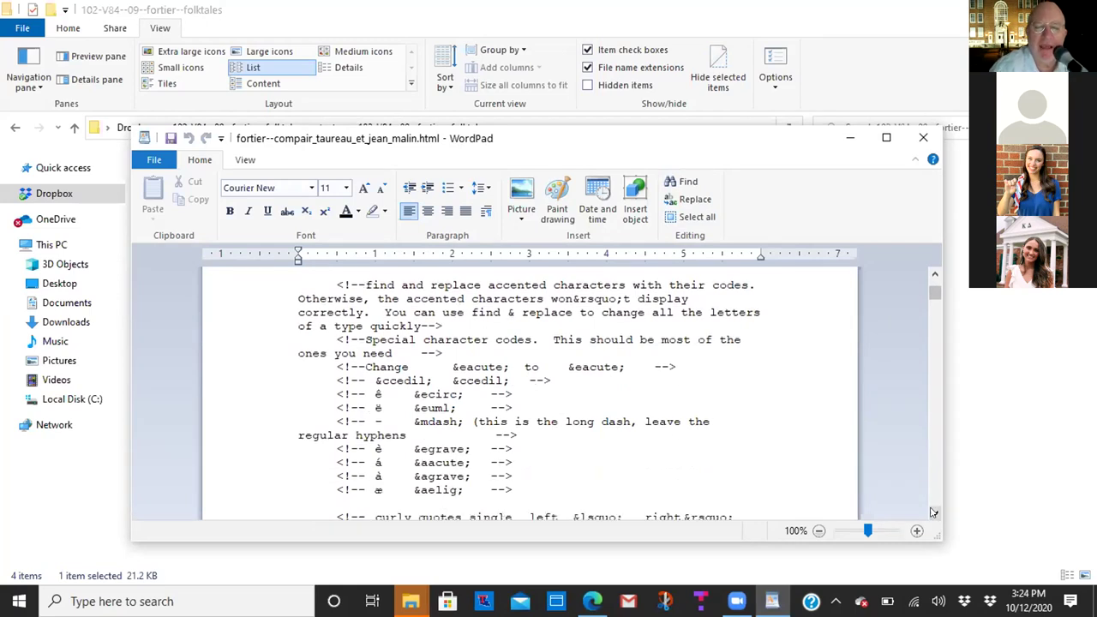
{"action": "left_click", "coordinate": [933, 512]}
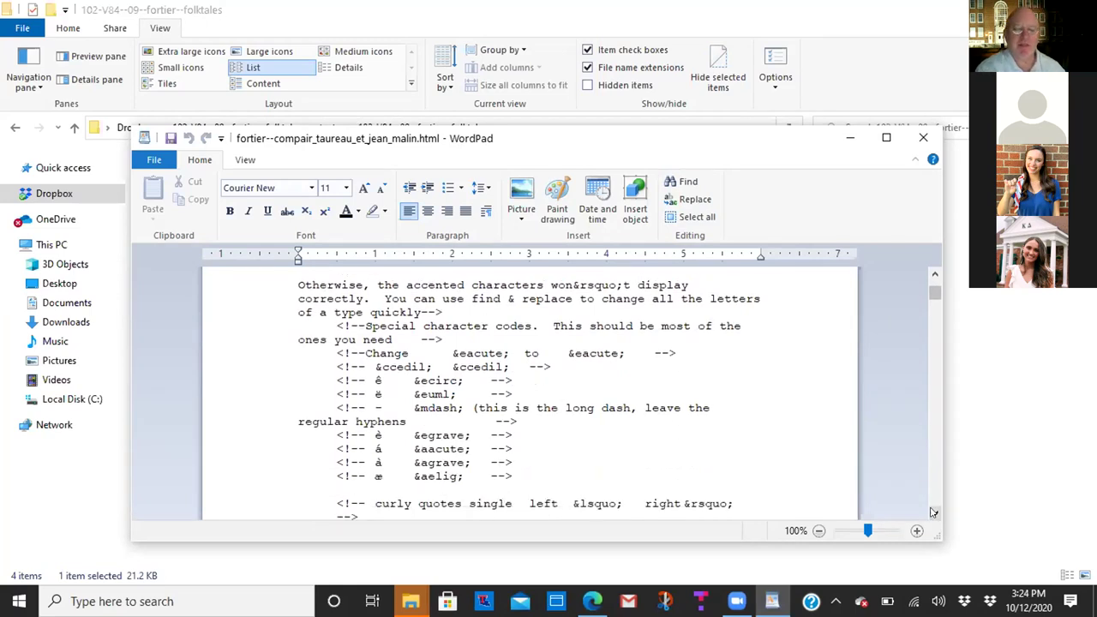
{"action": "left_click", "coordinate": [933, 512]}
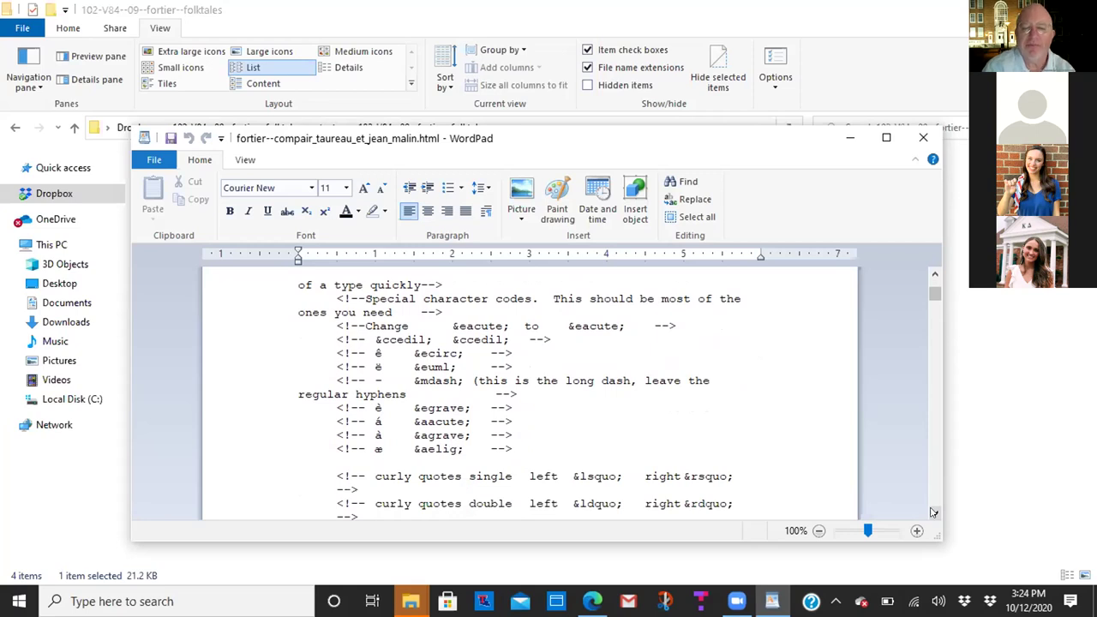
{"action": "left_click", "coordinate": [934, 512]}
{"action": "left_click_drag", "start_coordinate": [935, 512], "coordinate": [935, 512]}
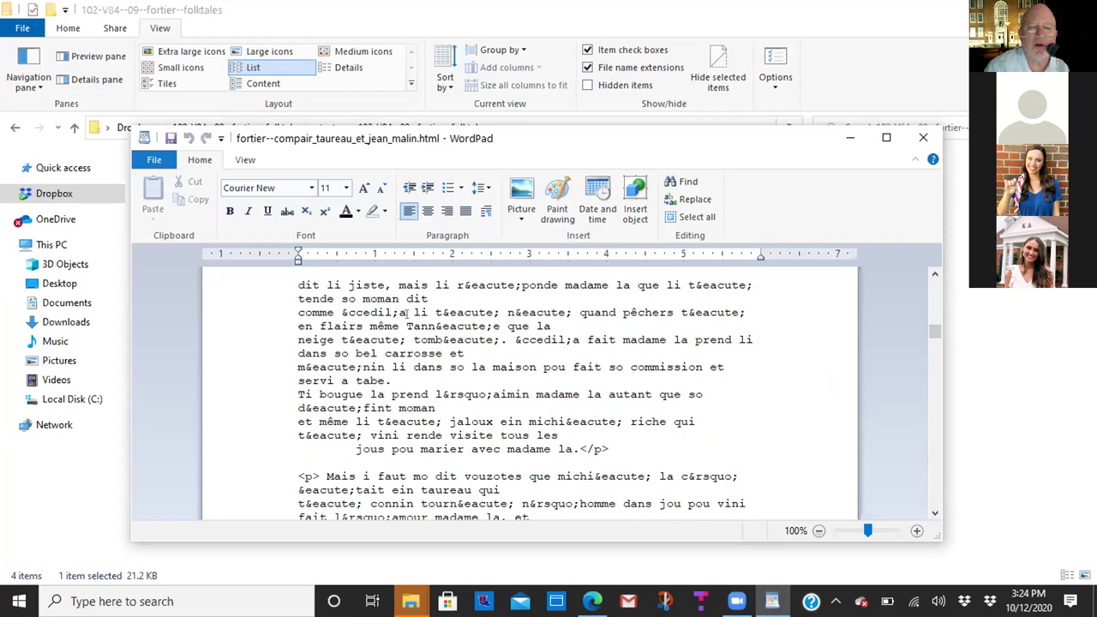
Copy the accented letter ê from the word "même" before "Tann&eacute;e" in the story text.
{"action": "left_click_drag", "start_coordinate": [367, 319], "coordinate": [396, 326]}
{"action": "double_click", "coordinate": [383, 328]}
{"action": "left_click", "coordinate": [383, 328]}
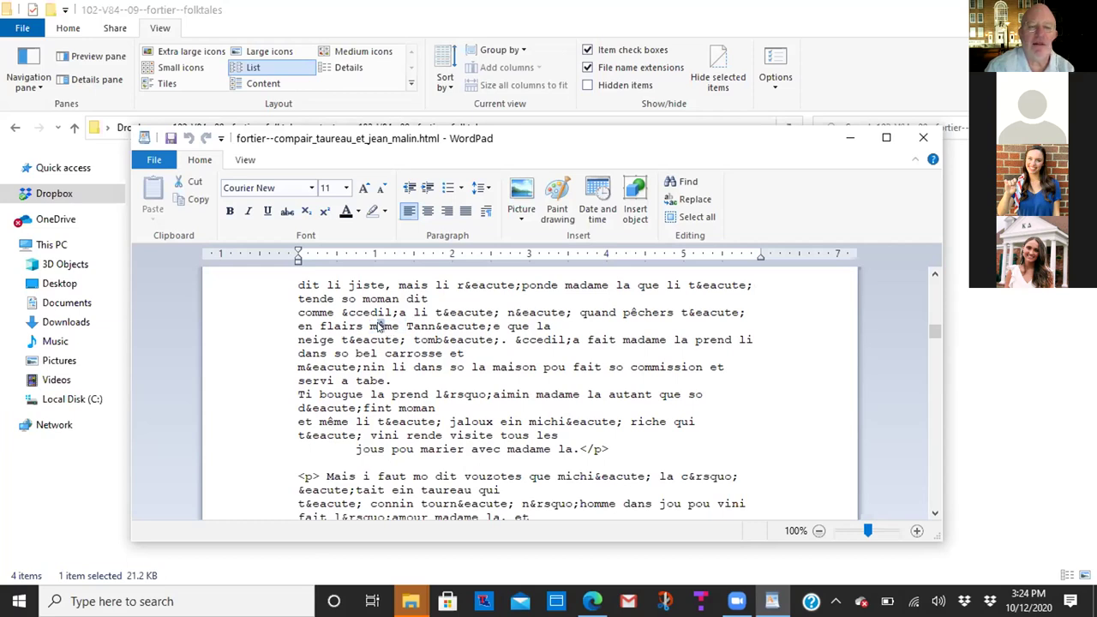
{"action": "right_click", "coordinate": [379, 326]}
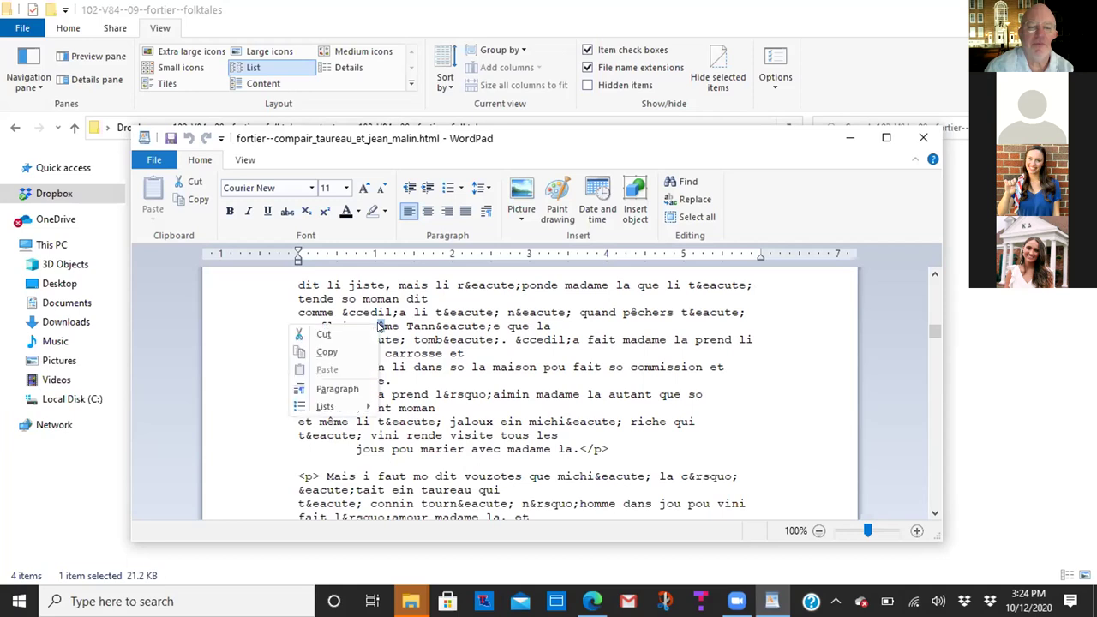
{"action": "left_click", "coordinate": [327, 352]}
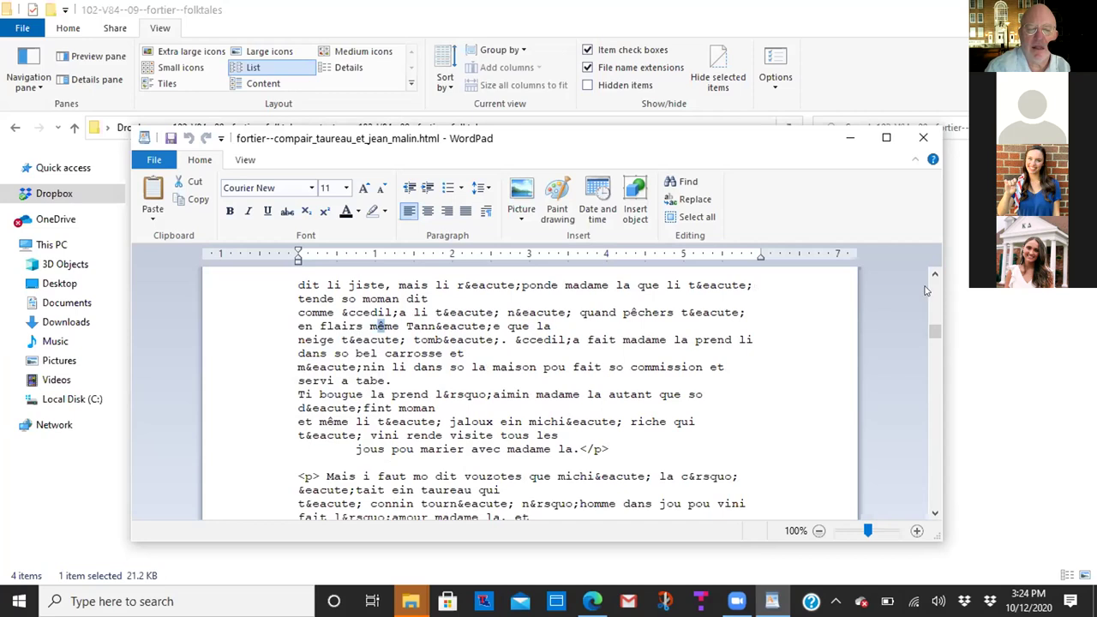
Replace every ê in the document with the code &ecirc;.
{"action": "left_click", "coordinate": [701, 201]}
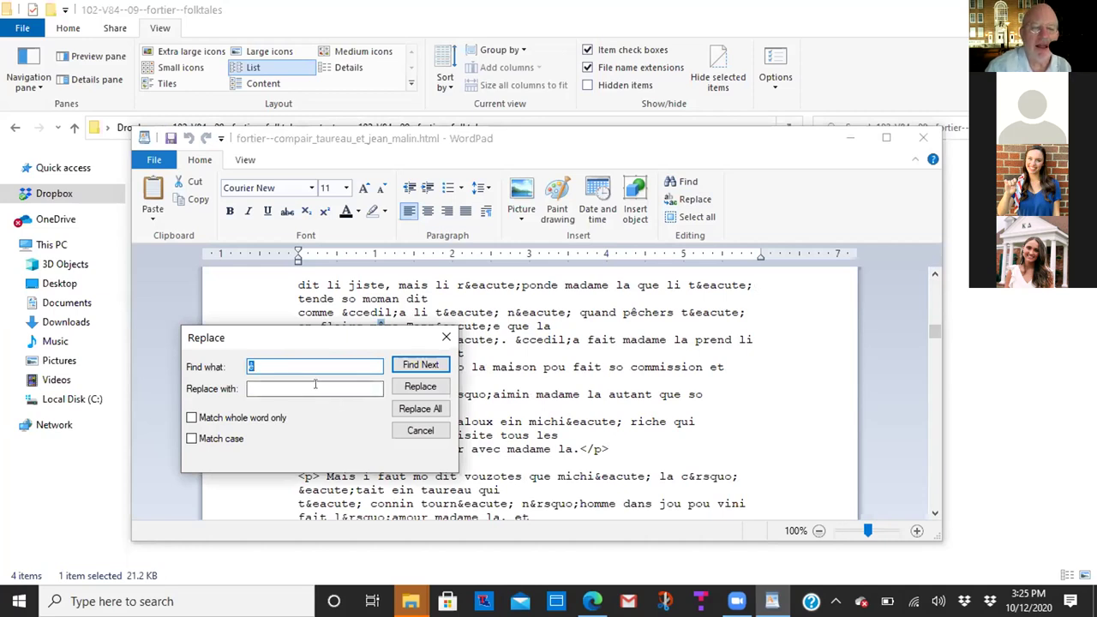
{"action": "left_click", "coordinate": [315, 386]}
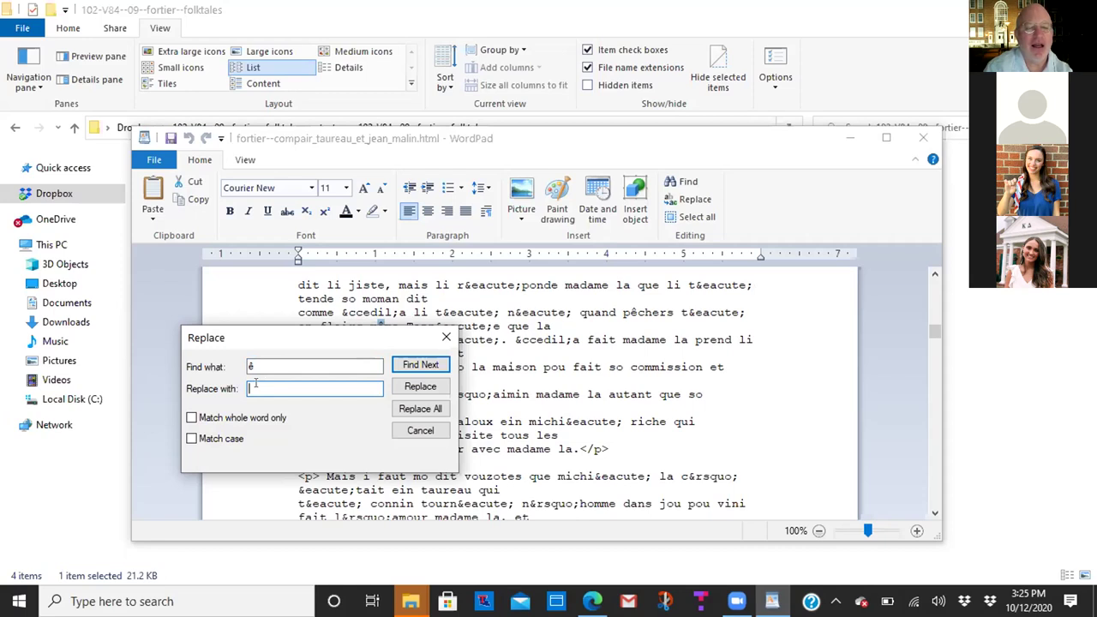
{"action": "type", "text": "&"}
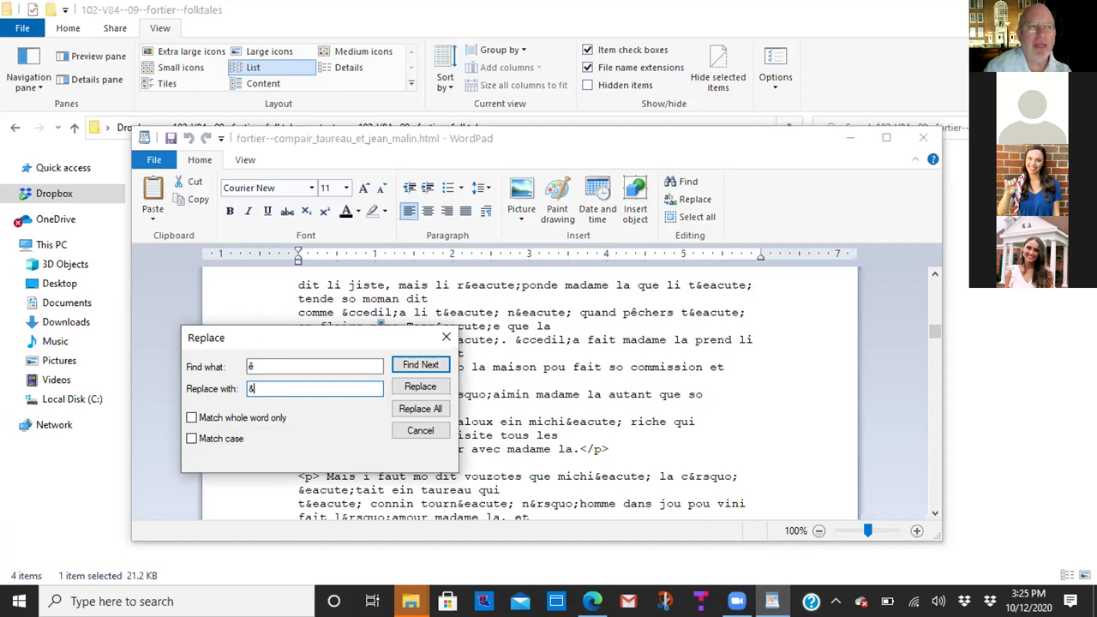
{"action": "type", "text": "e"}
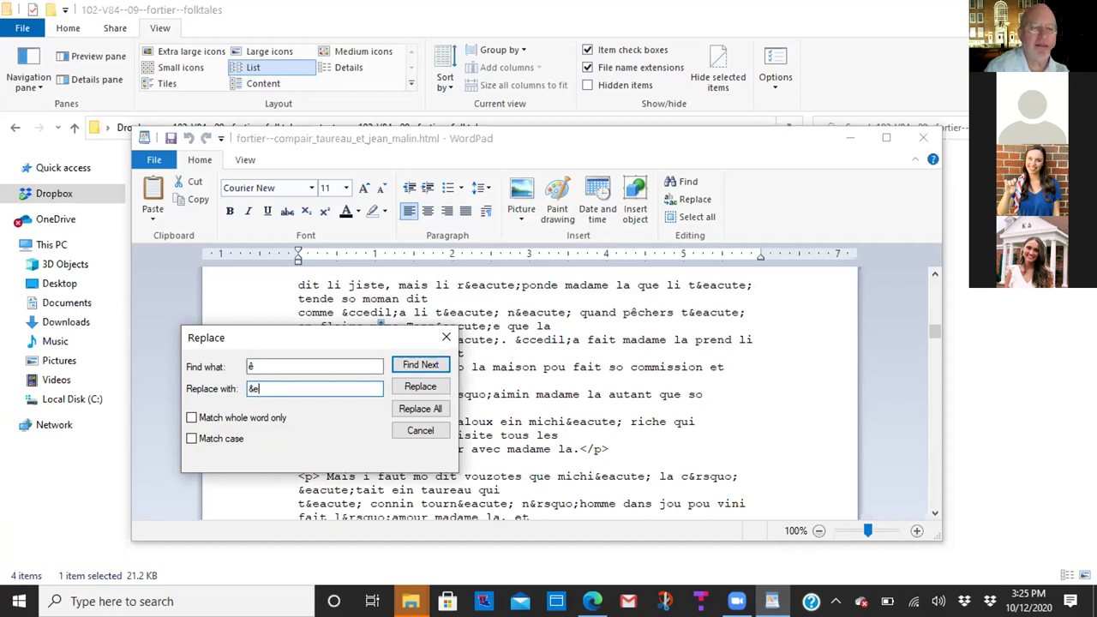
{"action": "type", "text": "circ"}
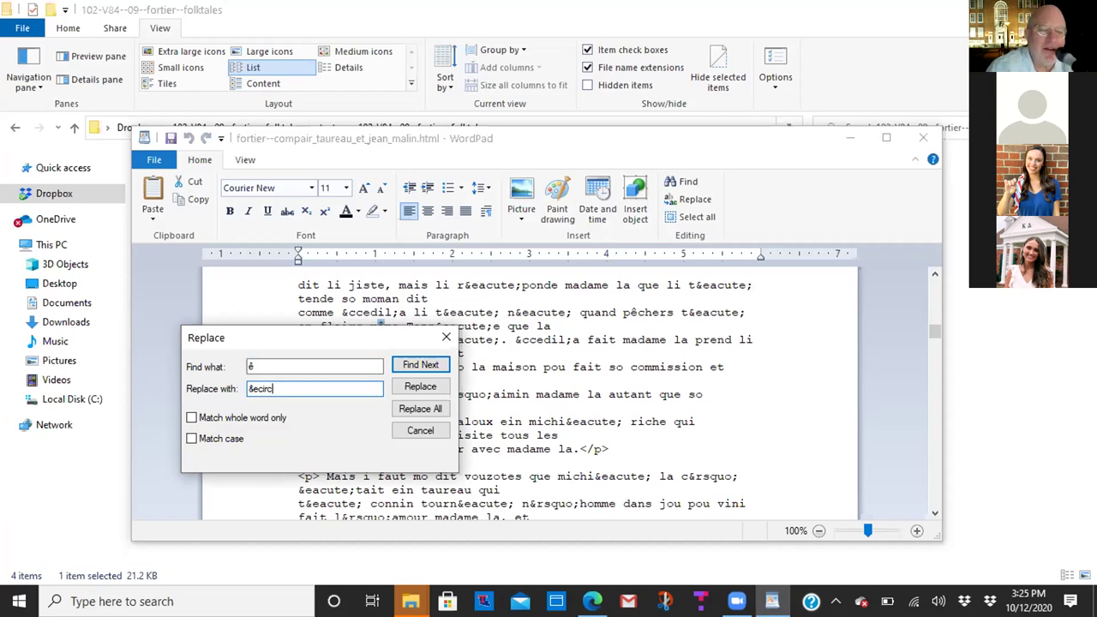
{"action": "type", "text": ";"}
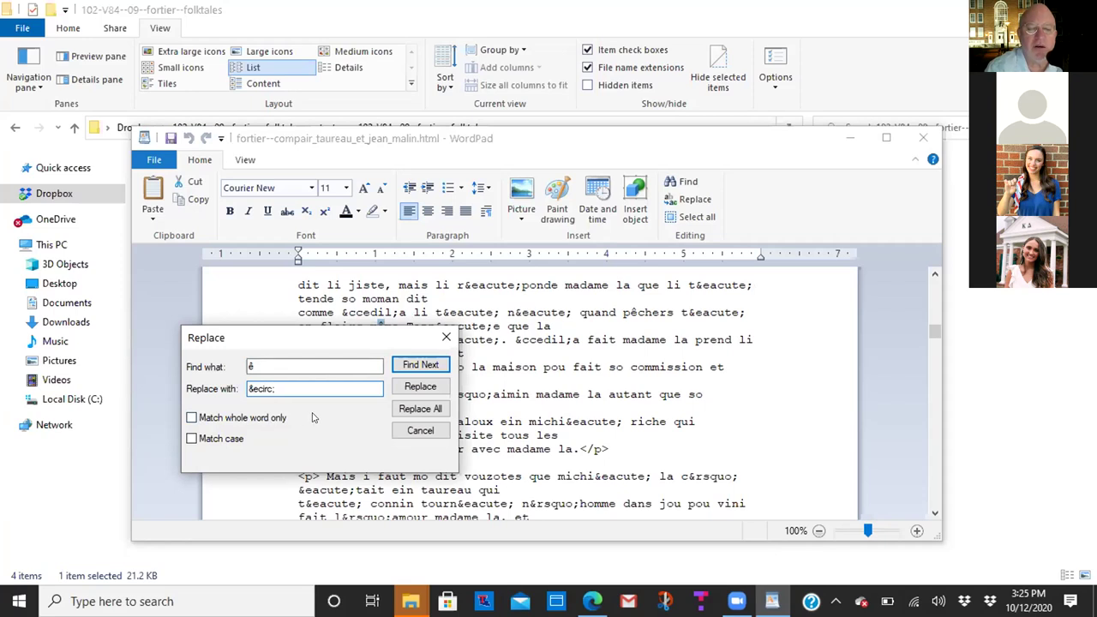
{"action": "left_click", "coordinate": [415, 409]}
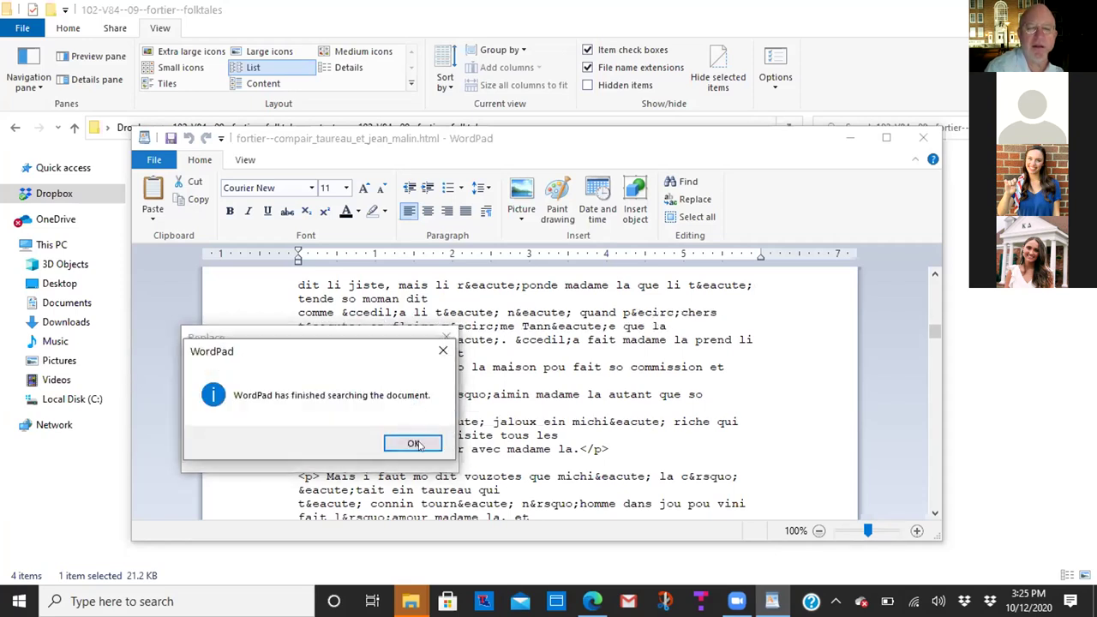
{"action": "left_click", "coordinate": [419, 443]}
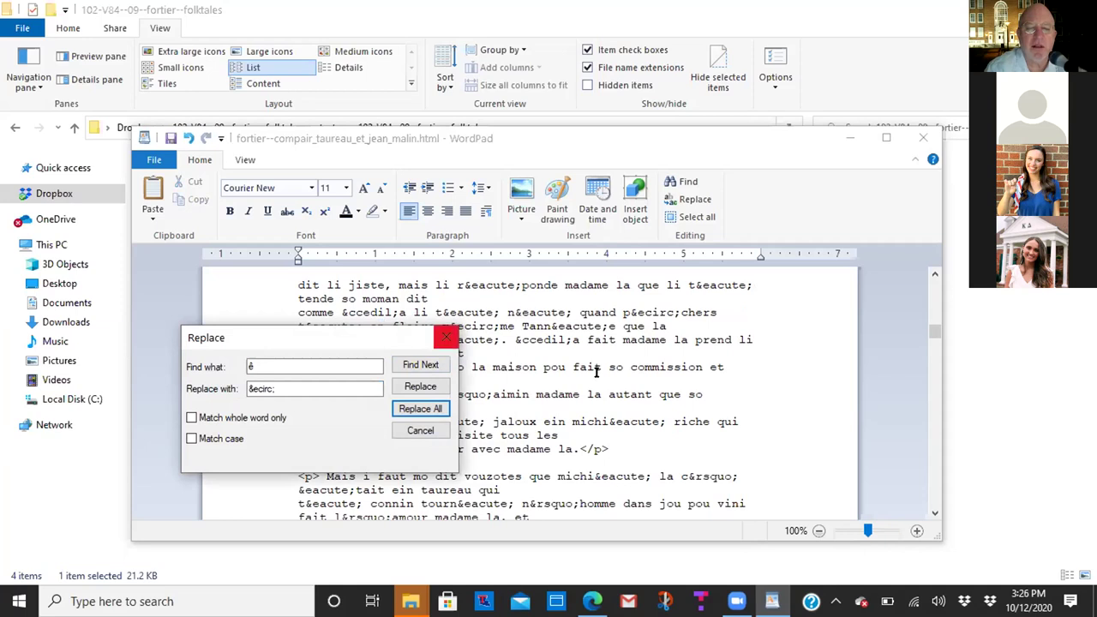
Move the Replace dialog clear of the story text and bring the WordPad document back in front.
{"action": "left_click", "coordinate": [794, 393]}
{"action": "scroll", "coordinate": [794, 392], "scroll_direction": "down", "scroll_amount": 2}
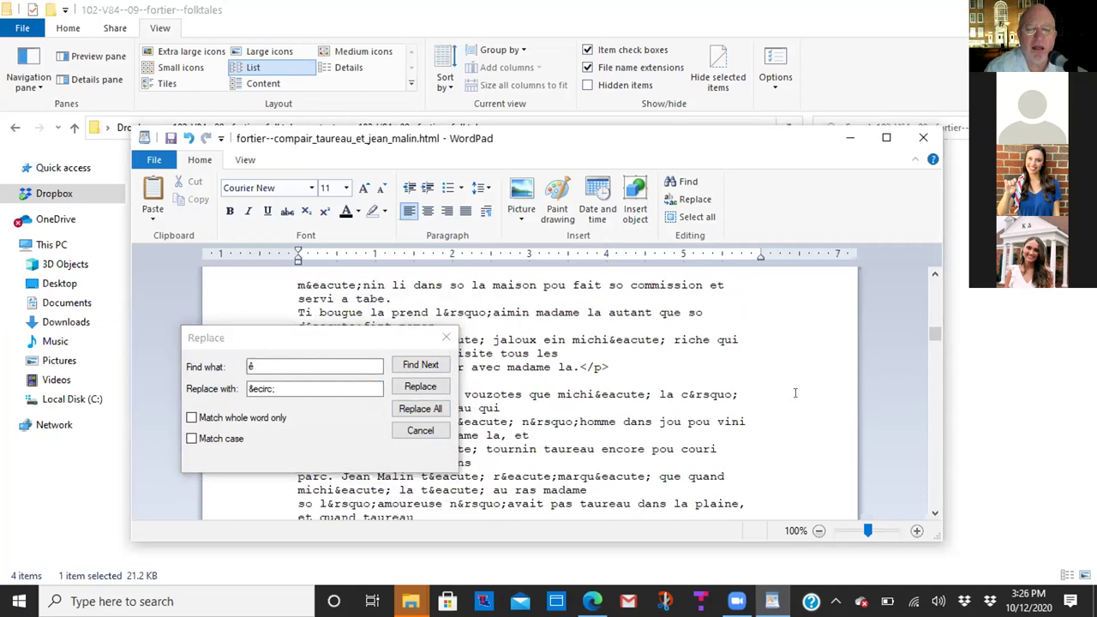
{"action": "left_click", "coordinate": [339, 341]}
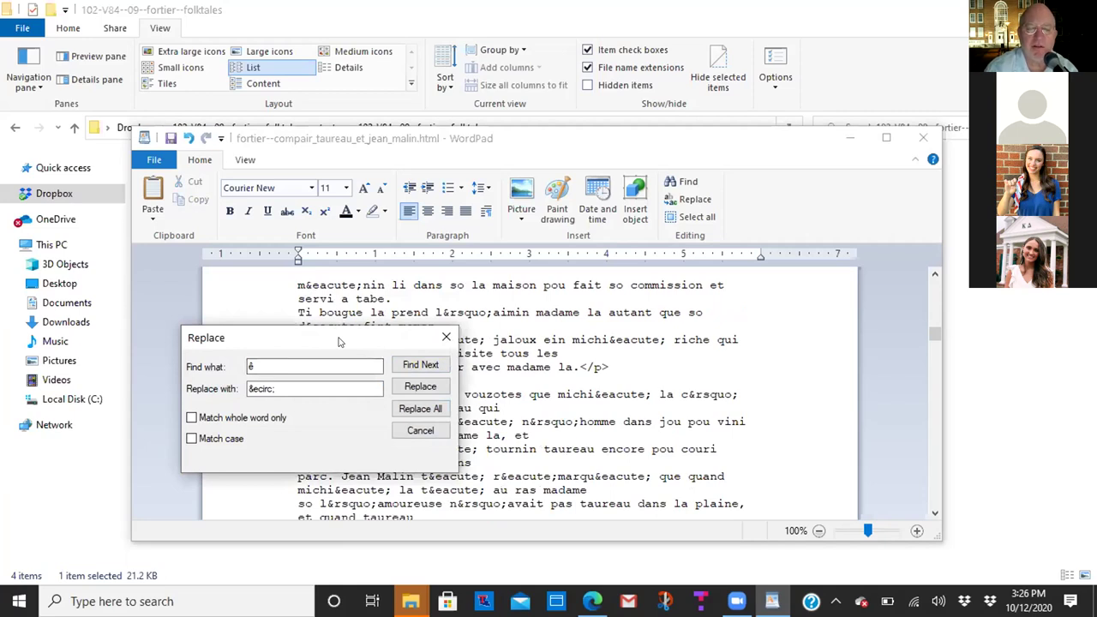
{"action": "left_click_drag", "start_coordinate": [339, 341], "coordinate": [217, 113]}
{"action": "left_click", "coordinate": [779, 383]}
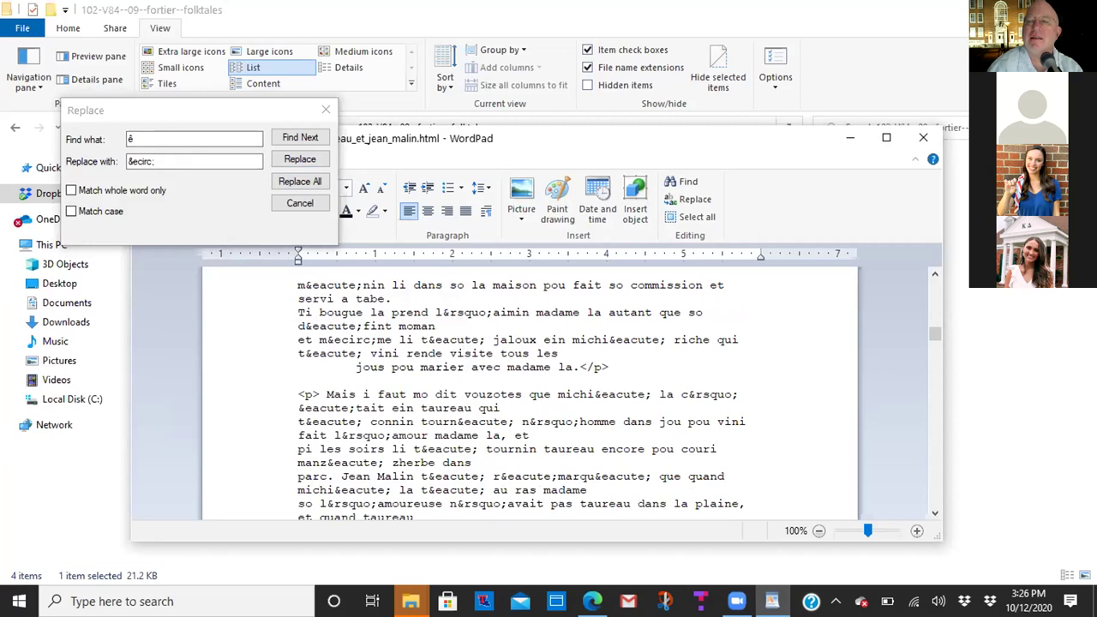
{"action": "left_click", "coordinate": [961, 43]}
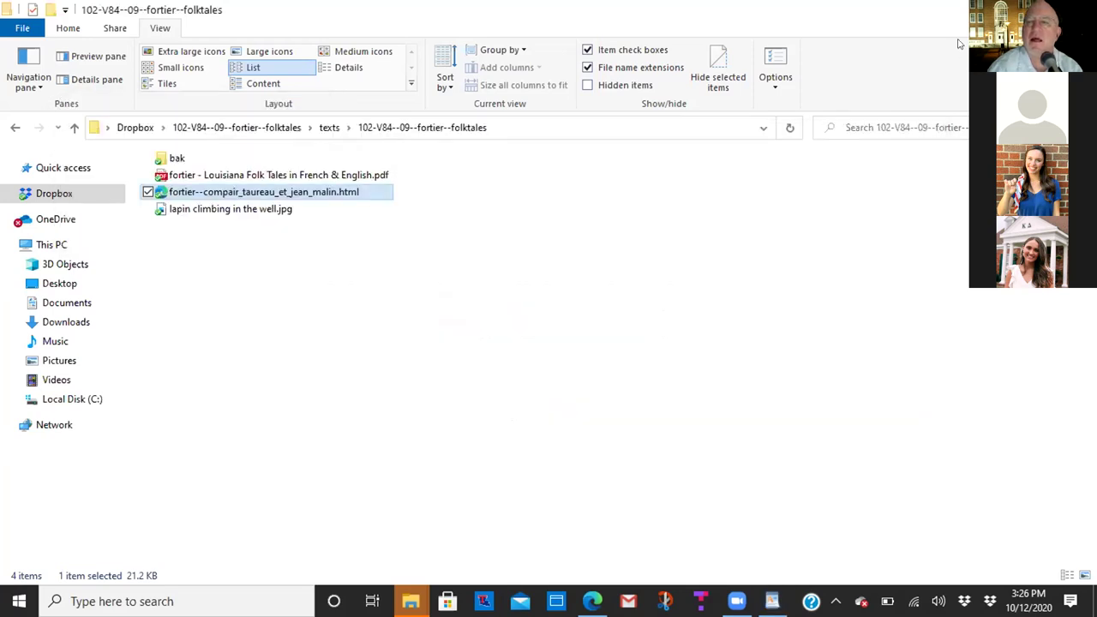
{"action": "key", "text": "alt+Tab"}
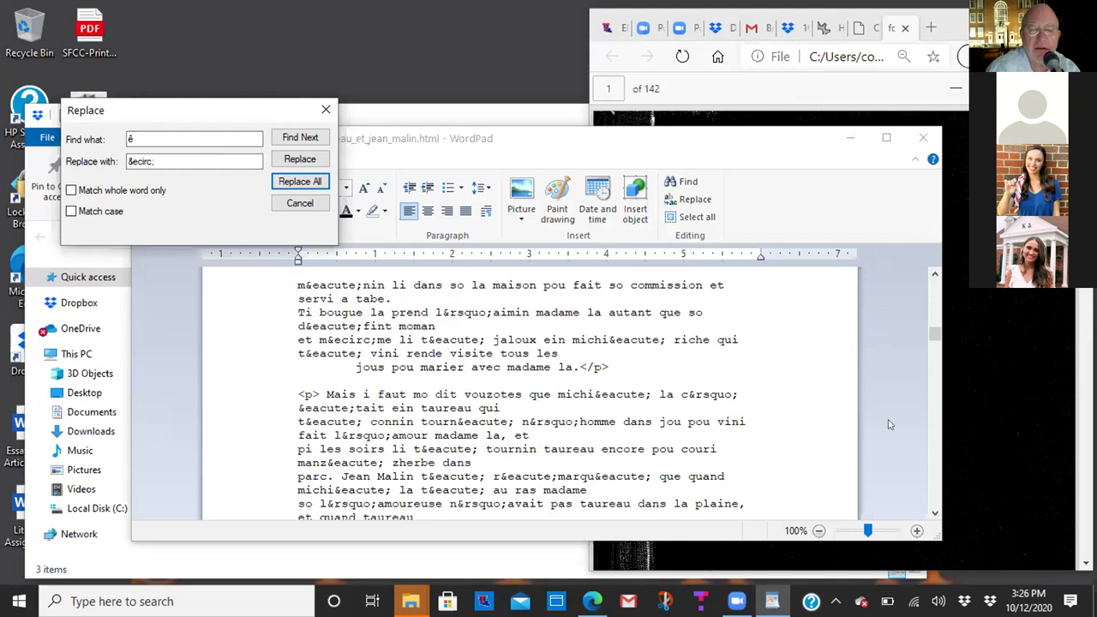
Copy the accented letter ô from the word "drôle" in the French story paragraph beginning "Mais i faut mo dit".
{"action": "left_click", "coordinate": [933, 512]}
{"action": "left_click", "coordinate": [933, 512]}
{"action": "left_click", "coordinate": [933, 512]}
{"action": "left_click", "coordinate": [934, 512]}
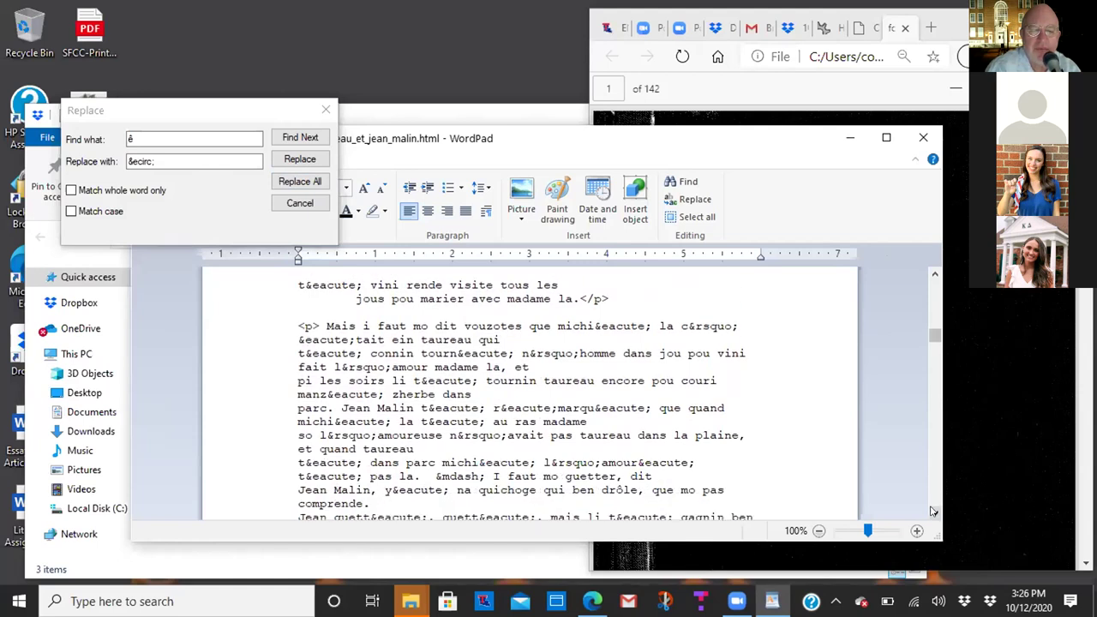
{"action": "left_click", "coordinate": [933, 511]}
{"action": "left_click", "coordinate": [934, 512]}
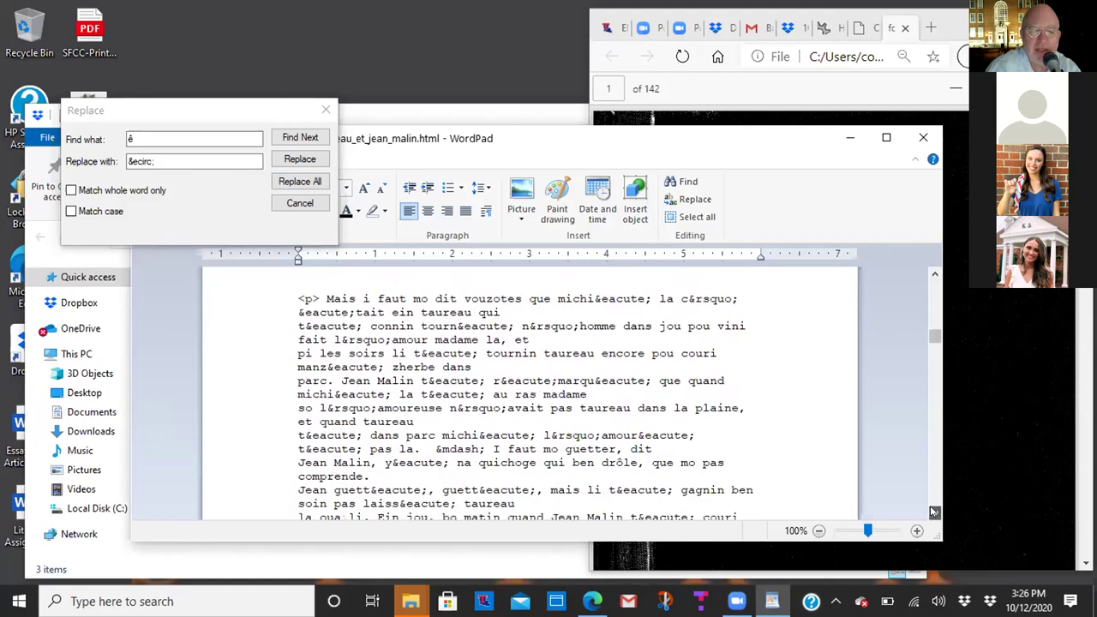
{"action": "left_click", "coordinate": [934, 512]}
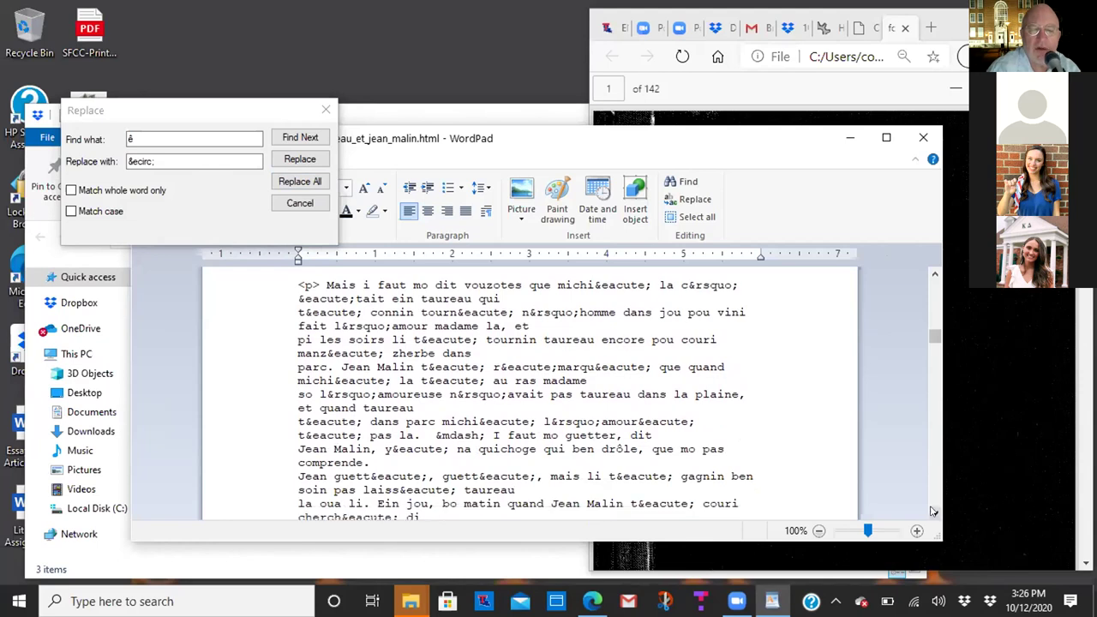
{"action": "left_click", "coordinate": [934, 512]}
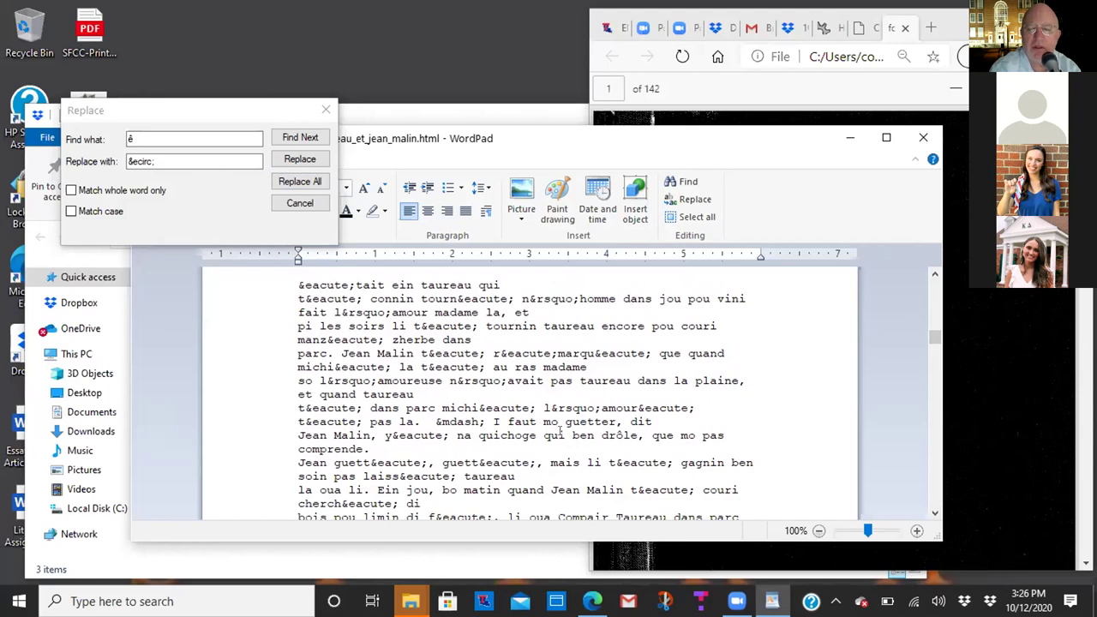
{"action": "double_click", "coordinate": [618, 435]}
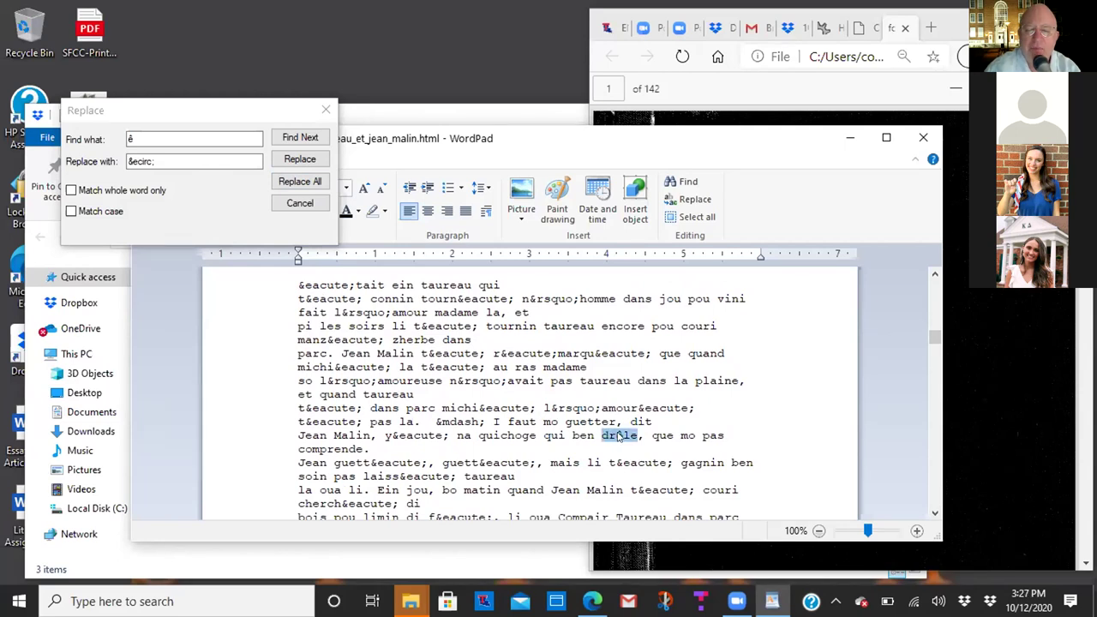
{"action": "double_click", "coordinate": [619, 436]}
{"action": "left_click", "coordinate": [615, 436]}
{"action": "key", "text": "shift+Right"}
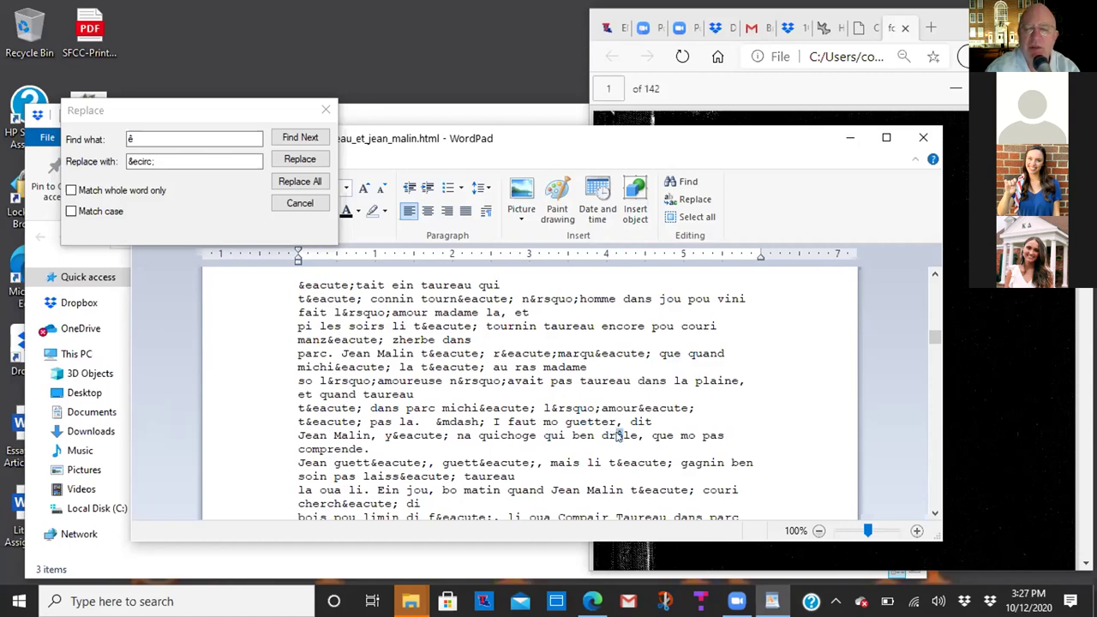
{"action": "right_click", "coordinate": [616, 436]}
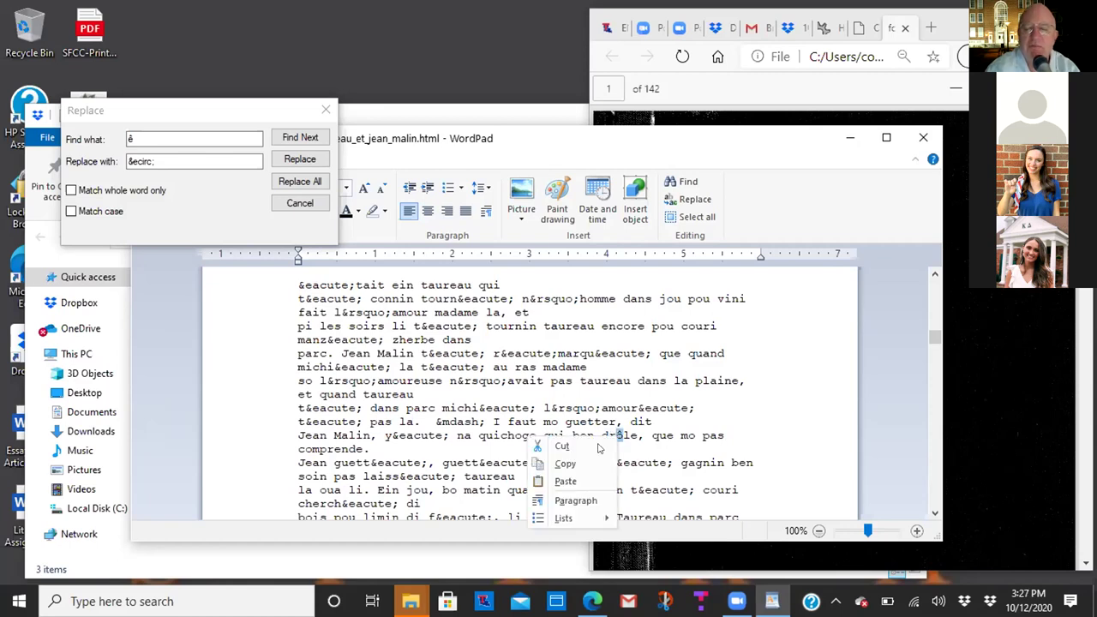
{"action": "left_click", "coordinate": [580, 463]}
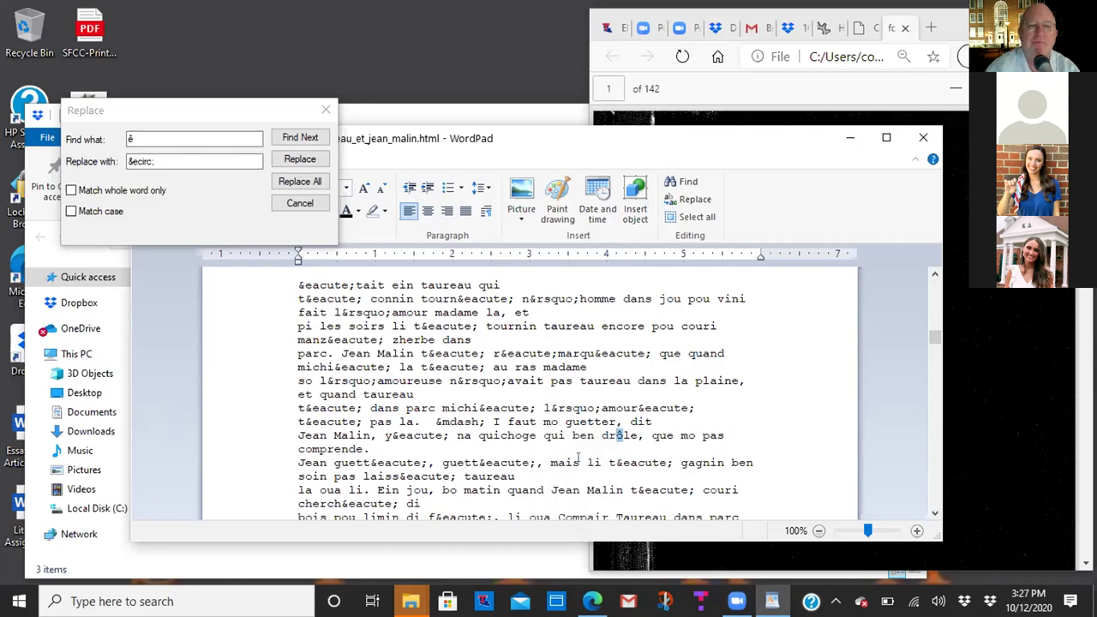
Replace every ô in the document with the code &ocirc;.
{"action": "left_click", "coordinate": [163, 139]}
{"action": "key", "text": "BackSpace"}
{"action": "right_click", "coordinate": [162, 137]}
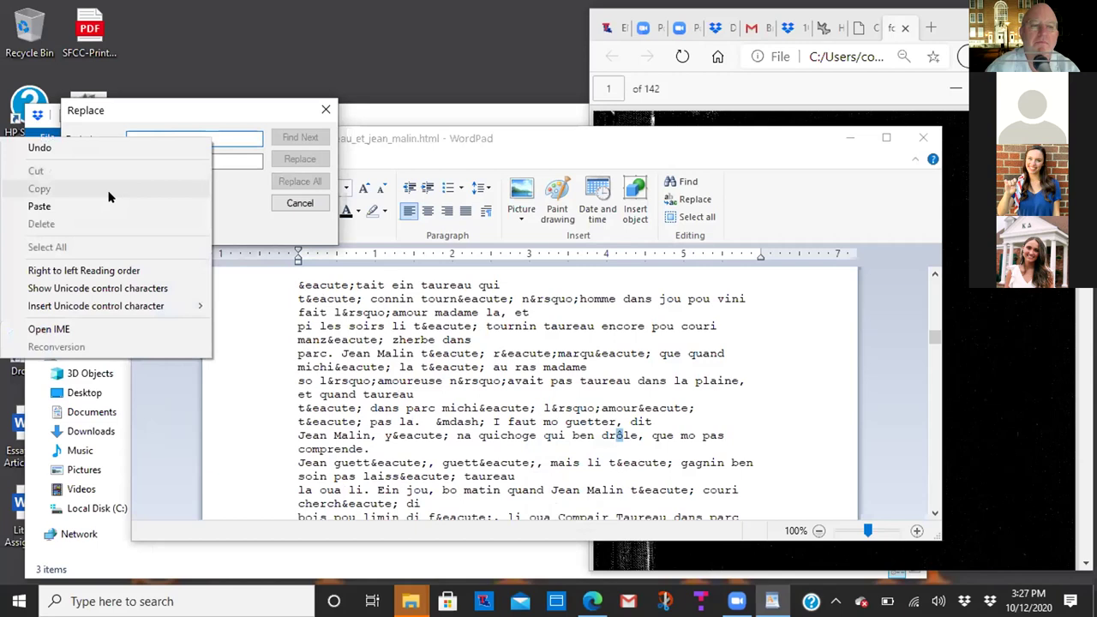
{"action": "left_click", "coordinate": [105, 207]}
{"action": "left_click", "coordinate": [162, 161]}
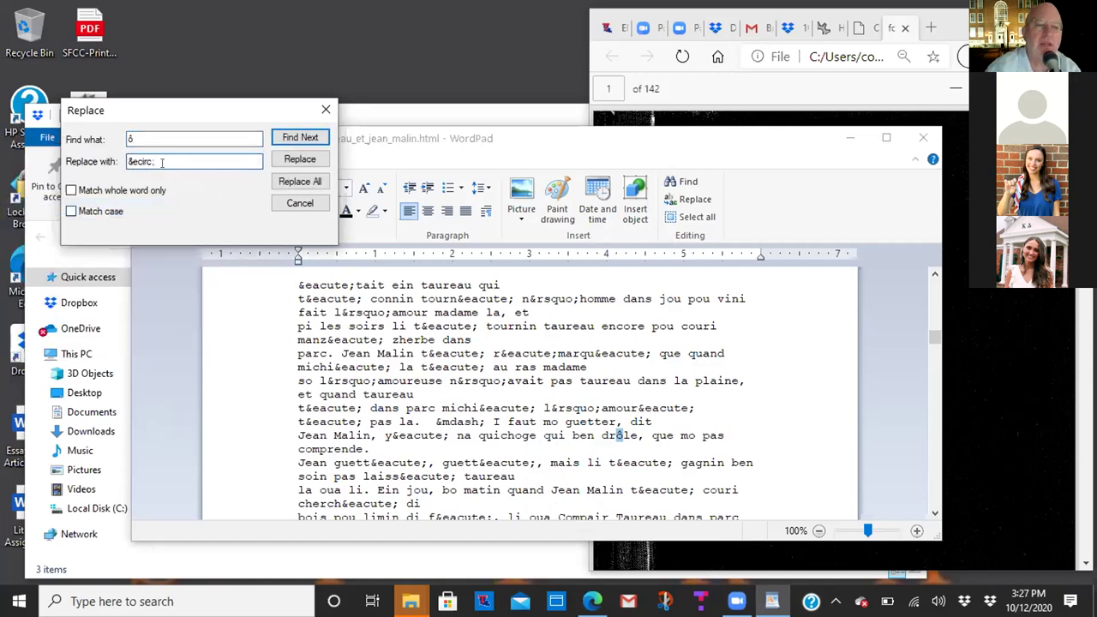
{"action": "left_click", "coordinate": [133, 161]}
{"action": "key", "text": "Delete"}
{"action": "type", "text": "o"}
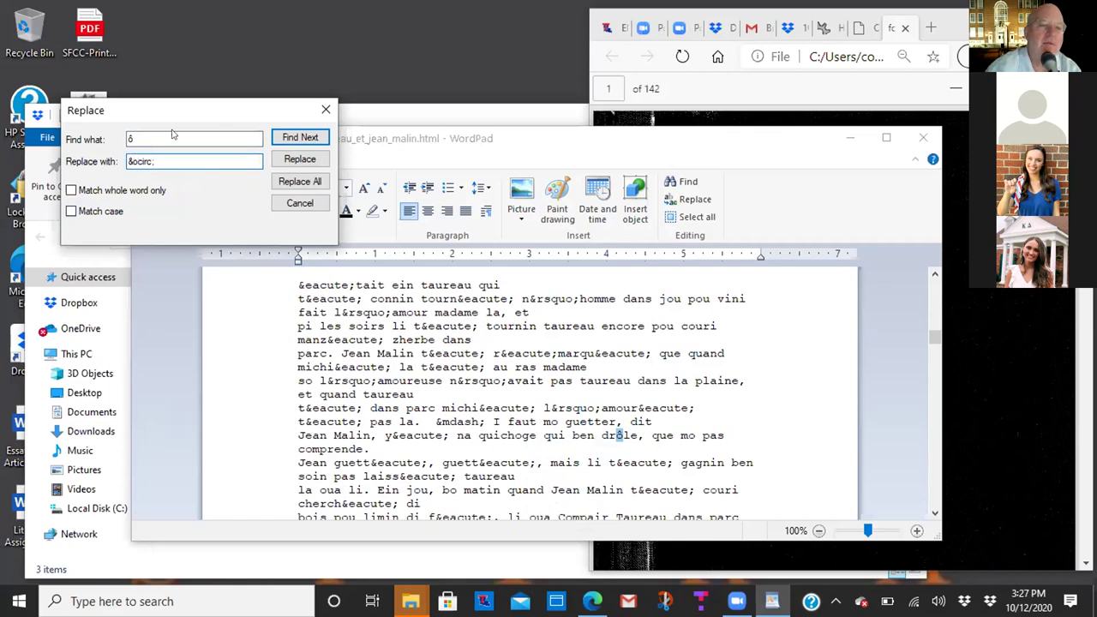
{"action": "left_click", "coordinate": [310, 182]}
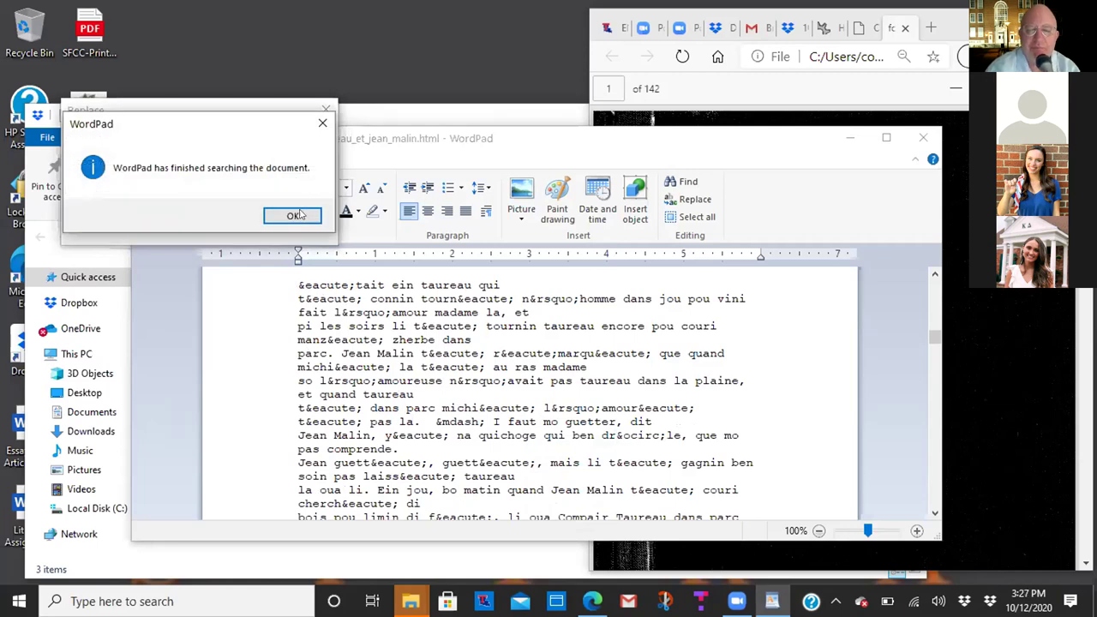
{"action": "left_click", "coordinate": [300, 215]}
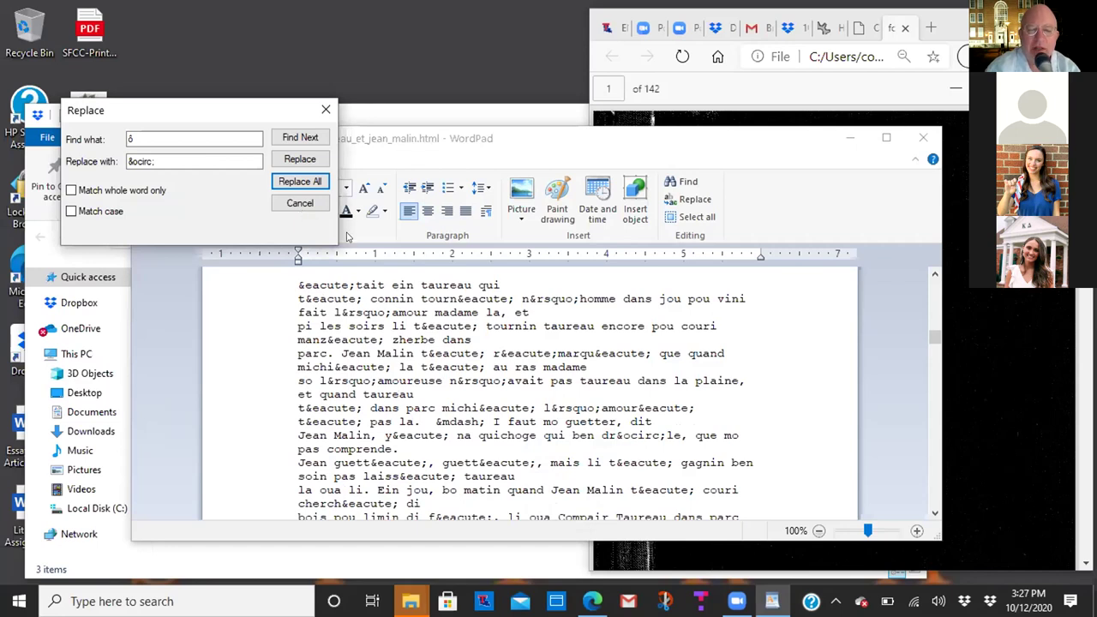
Read down through the English translation, from the lover's return to the bull cutting the tree, checking for remaining special characters.
{"action": "left_click", "coordinate": [934, 512]}
{"action": "left_click", "coordinate": [934, 511]}
{"action": "left_click", "coordinate": [934, 512]}
{"action": "left_click", "coordinate": [934, 512]}
{"action": "left_click", "coordinate": [933, 512]}
{"action": "left_click", "coordinate": [933, 512]}
{"action": "left_click", "coordinate": [934, 512]}
{"action": "left_click", "coordinate": [934, 511]}
{"action": "left_click", "coordinate": [934, 512]}
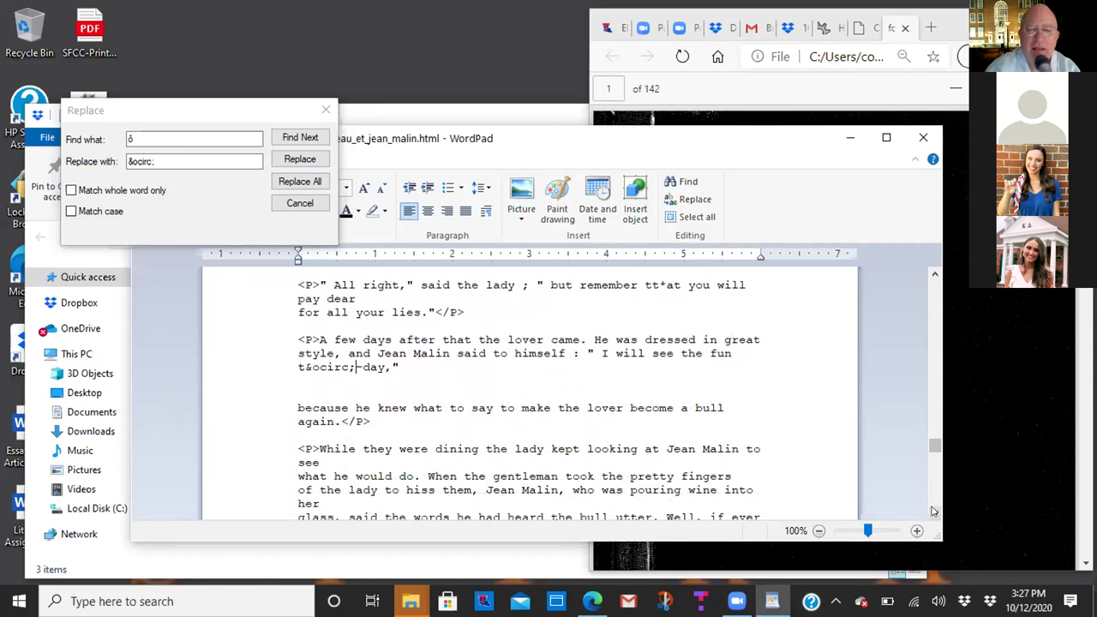
{"action": "left_click", "coordinate": [934, 512]}
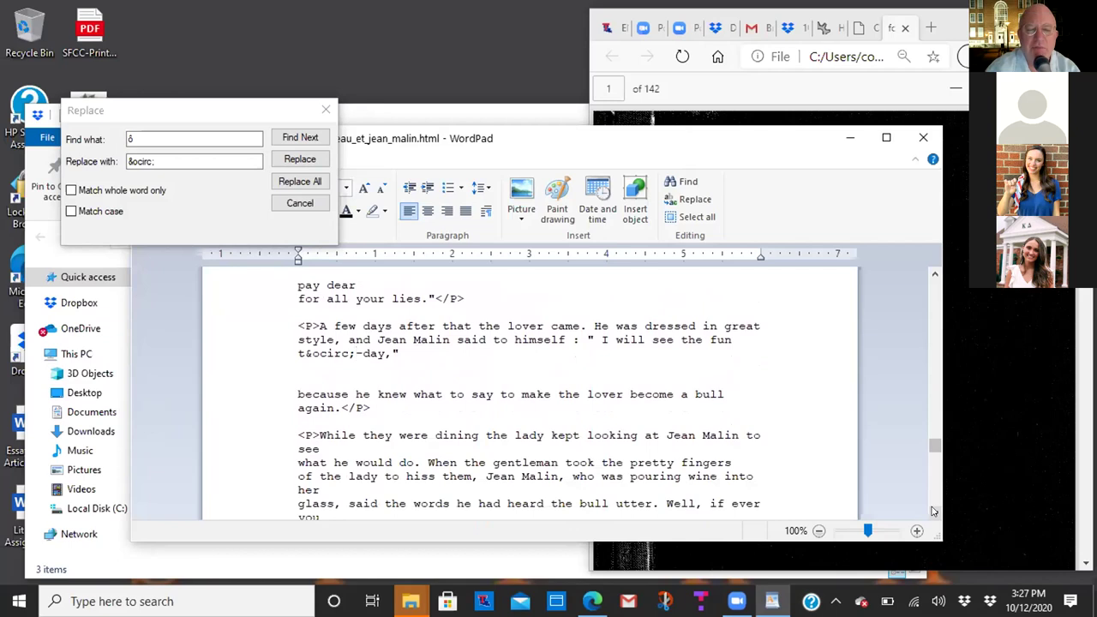
{"action": "left_click", "coordinate": [934, 512]}
{"action": "left_click", "coordinate": [934, 512]}
{"action": "left_click", "coordinate": [933, 512]}
{"action": "left_click", "coordinate": [933, 511]}
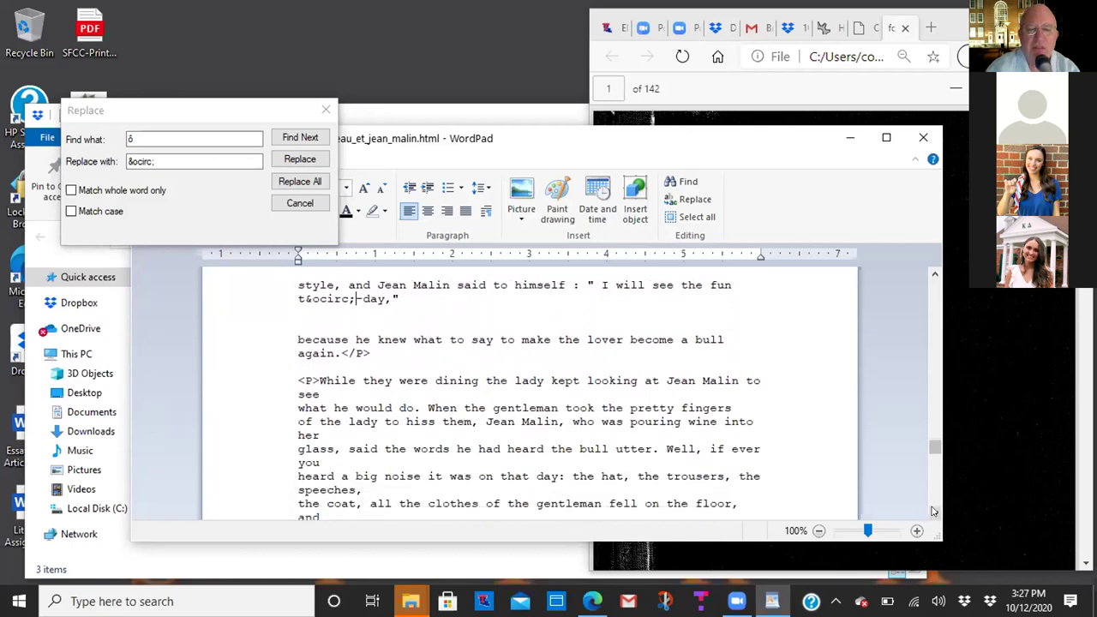
{"action": "left_click", "coordinate": [933, 512]}
{"action": "left_click", "coordinate": [934, 512]}
{"action": "left_click", "coordinate": [933, 512]}
{"action": "left_click", "coordinate": [934, 512]}
{"action": "left_click", "coordinate": [933, 512]}
{"action": "left_click", "coordinate": [934, 512]}
{"action": "left_click", "coordinate": [933, 512]}
{"action": "left_click", "coordinate": [933, 512]}
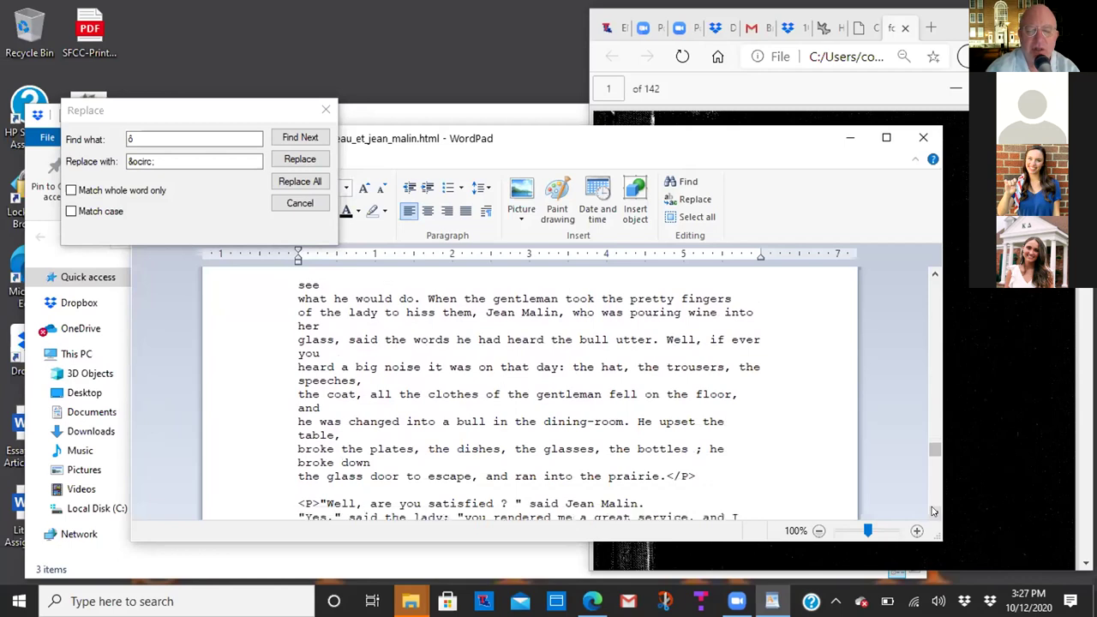
{"action": "double_click", "coordinate": [934, 512]}
{"action": "double_click", "coordinate": [934, 512]}
{"action": "double_click", "coordinate": [934, 512]}
{"action": "triple_click", "coordinate": [934, 512]}
{"action": "left_click", "coordinate": [933, 511]}
{"action": "left_click", "coordinate": [934, 512]}
{"action": "double_click", "coordinate": [933, 511]}
{"action": "left_click", "coordinate": [933, 512]}
{"action": "double_click", "coordinate": [934, 512]}
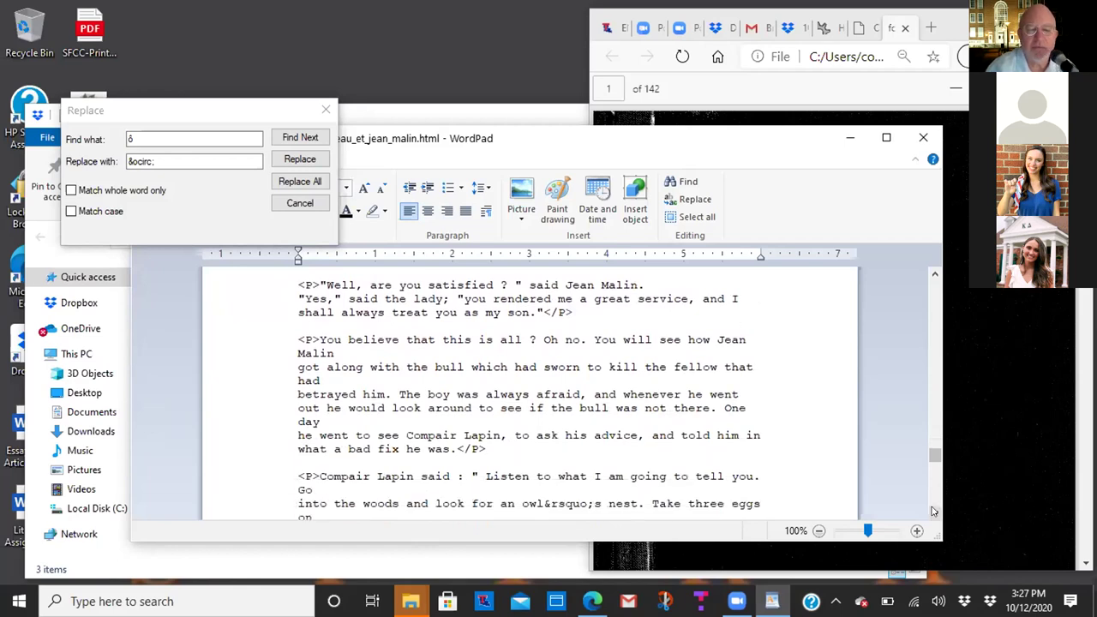
{"action": "double_click", "coordinate": [934, 512]}
{"action": "triple_click", "coordinate": [934, 512]}
{"action": "left_click", "coordinate": [934, 512]}
{"action": "triple_click", "coordinate": [934, 511]}
{"action": "double_click", "coordinate": [934, 511]}
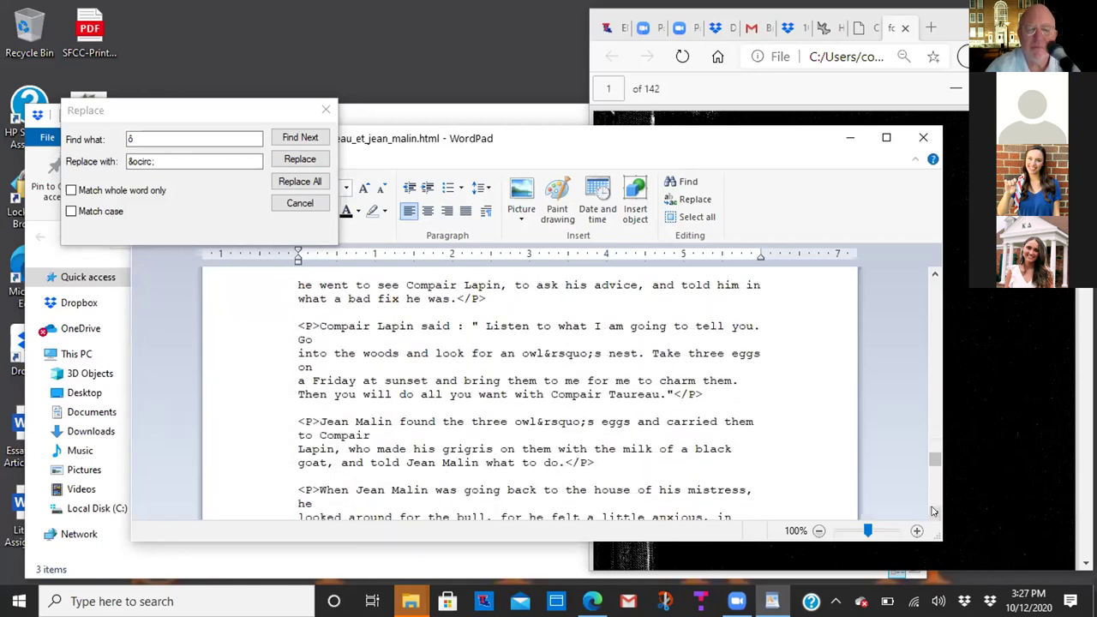
{"action": "left_click", "coordinate": [934, 512]}
{"action": "double_click", "coordinate": [934, 512]}
{"action": "double_click", "coordinate": [933, 512]}
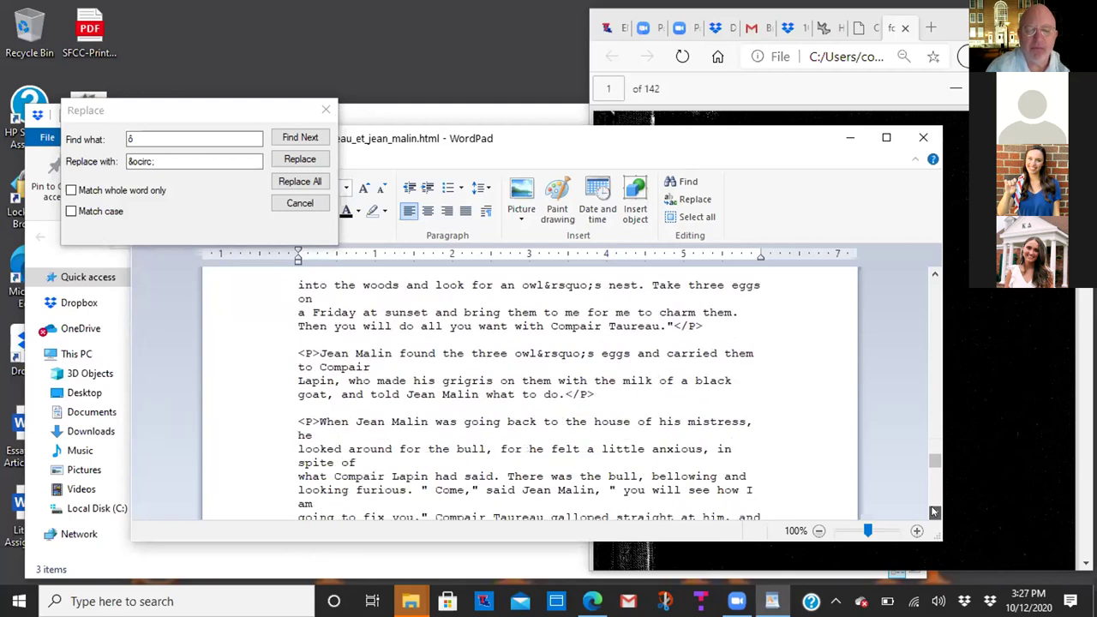
{"action": "double_click", "coordinate": [934, 512]}
{"action": "left_click", "coordinate": [933, 512]}
{"action": "double_click", "coordinate": [934, 512]}
{"action": "double_click", "coordinate": [934, 512]}
{"action": "double_click", "coordinate": [933, 512]}
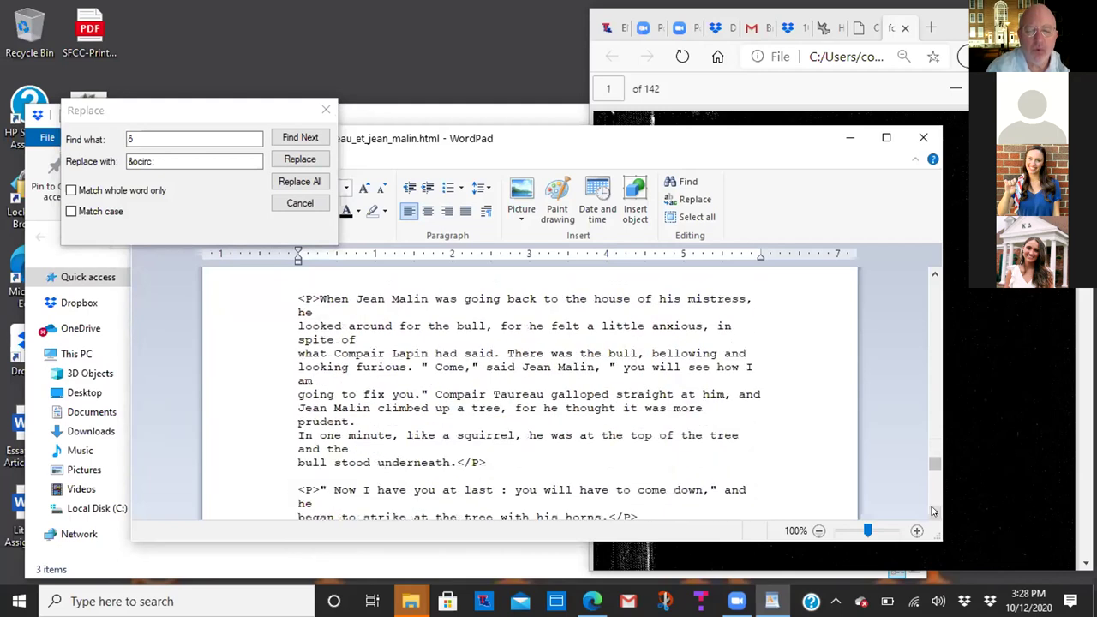
{"action": "triple_click", "coordinate": [933, 512]}
{"action": "double_click", "coordinate": [934, 512]}
{"action": "double_click", "coordinate": [933, 511]}
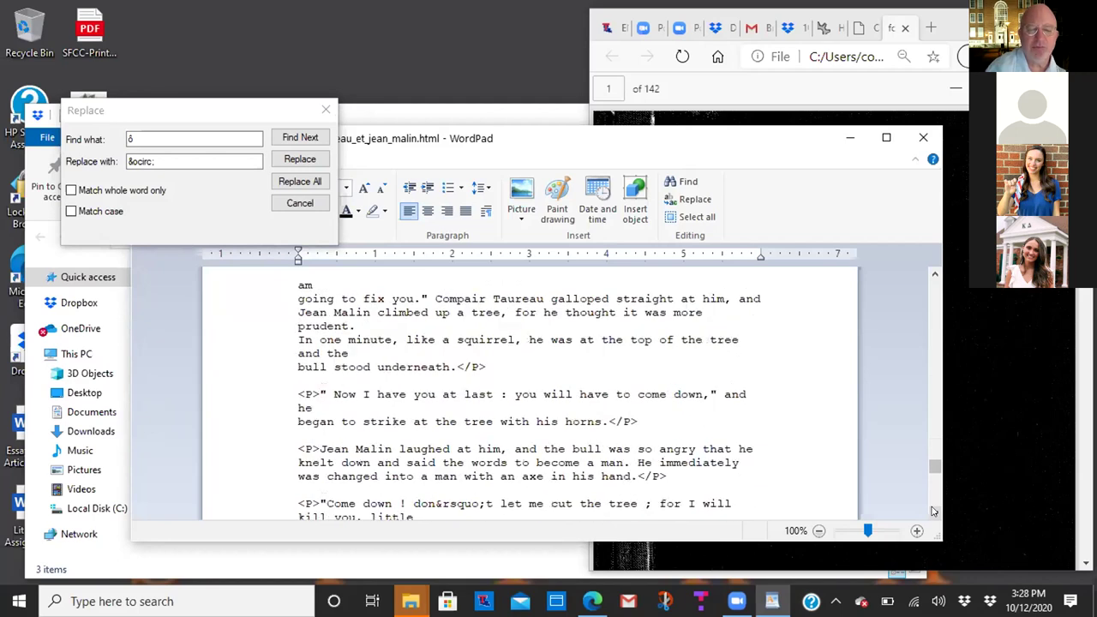
{"action": "double_click", "coordinate": [934, 512]}
{"action": "double_click", "coordinate": [933, 512]}
{"action": "double_click", "coordinate": [934, 511]}
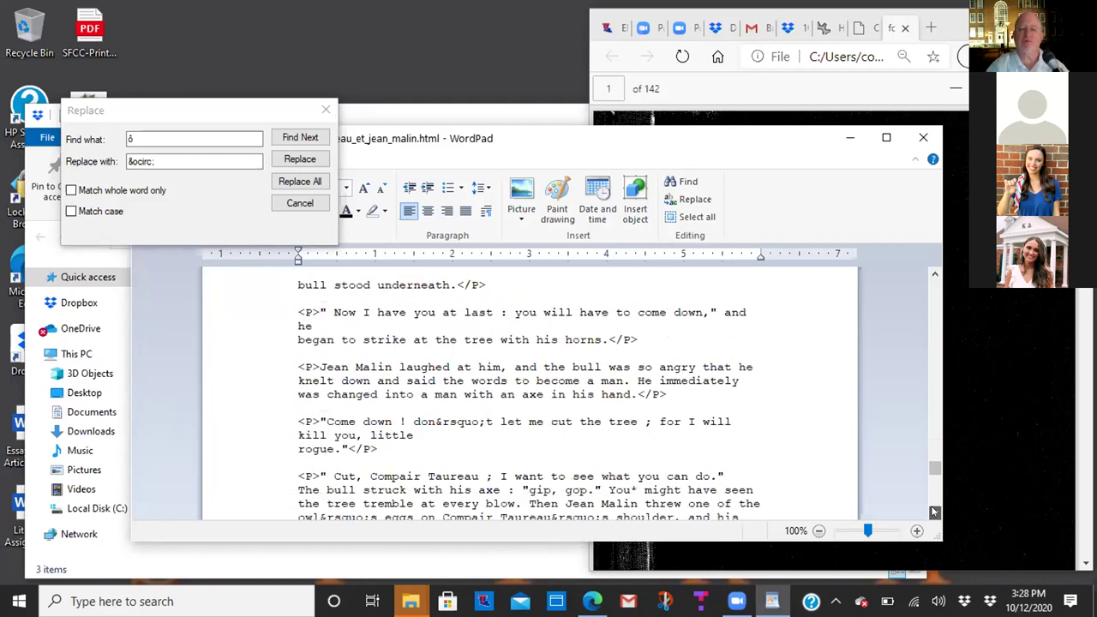
{"action": "triple_click", "coordinate": [933, 512]}
{"action": "left_click", "coordinate": [933, 512]}
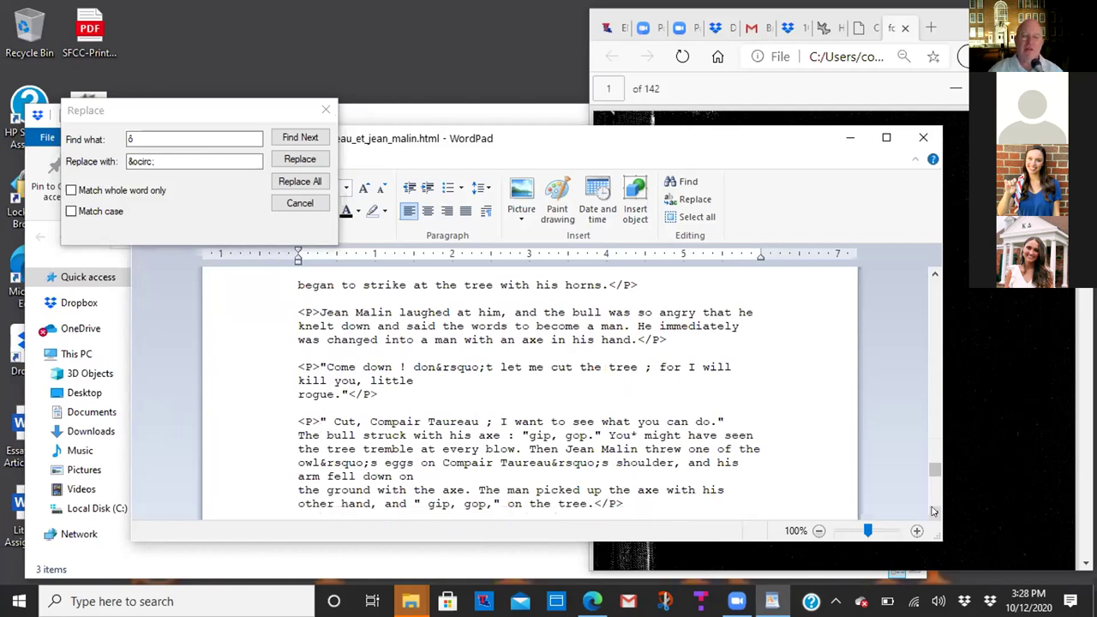
{"action": "triple_click", "coordinate": [934, 512]}
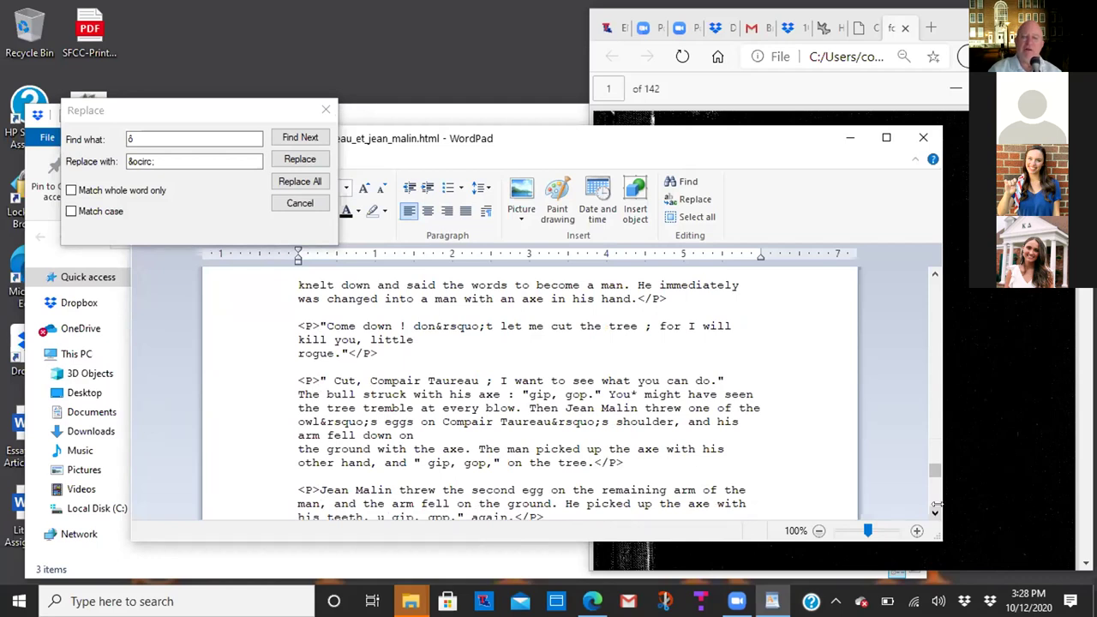
Scan back up through the English translation and into the French text, checking for remaining accented characters.
{"action": "left_click", "coordinate": [935, 276]}
{"action": "scroll", "coordinate": [934, 276], "scroll_direction": "up", "scroll_amount": 7}
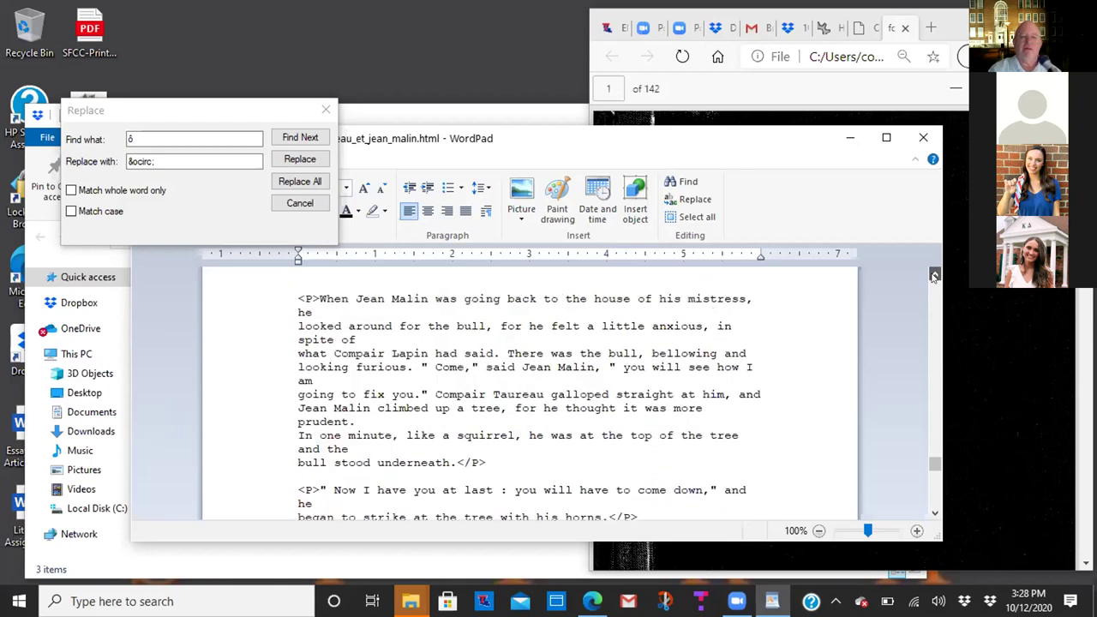
{"action": "scroll", "coordinate": [934, 276], "scroll_direction": "up", "scroll_amount": 7}
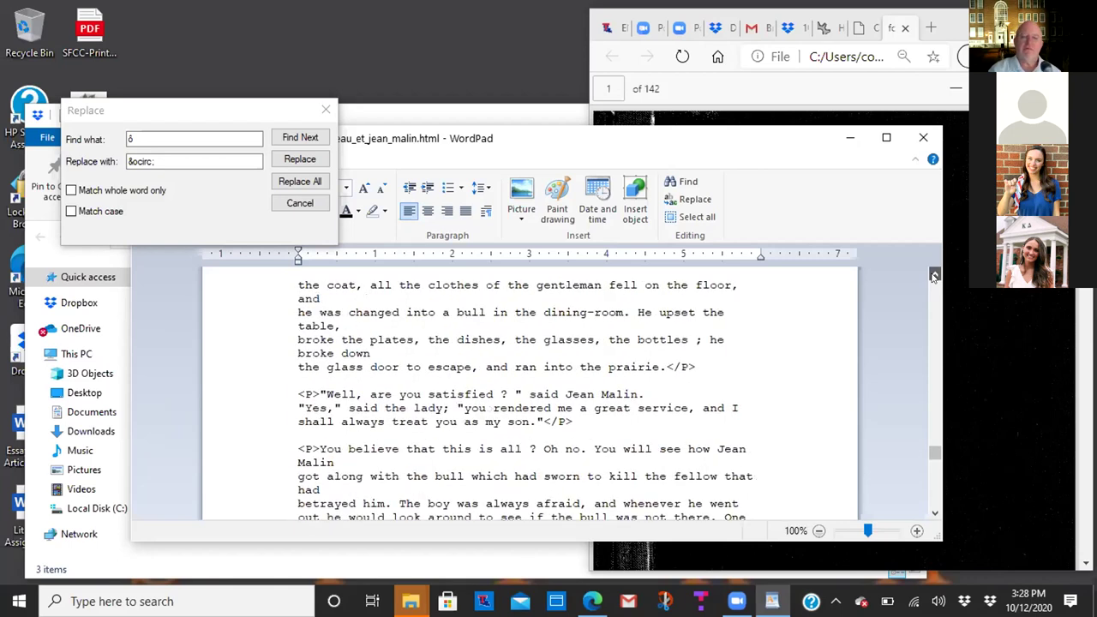
{"action": "scroll", "coordinate": [935, 276], "scroll_direction": "up", "scroll_amount": 7}
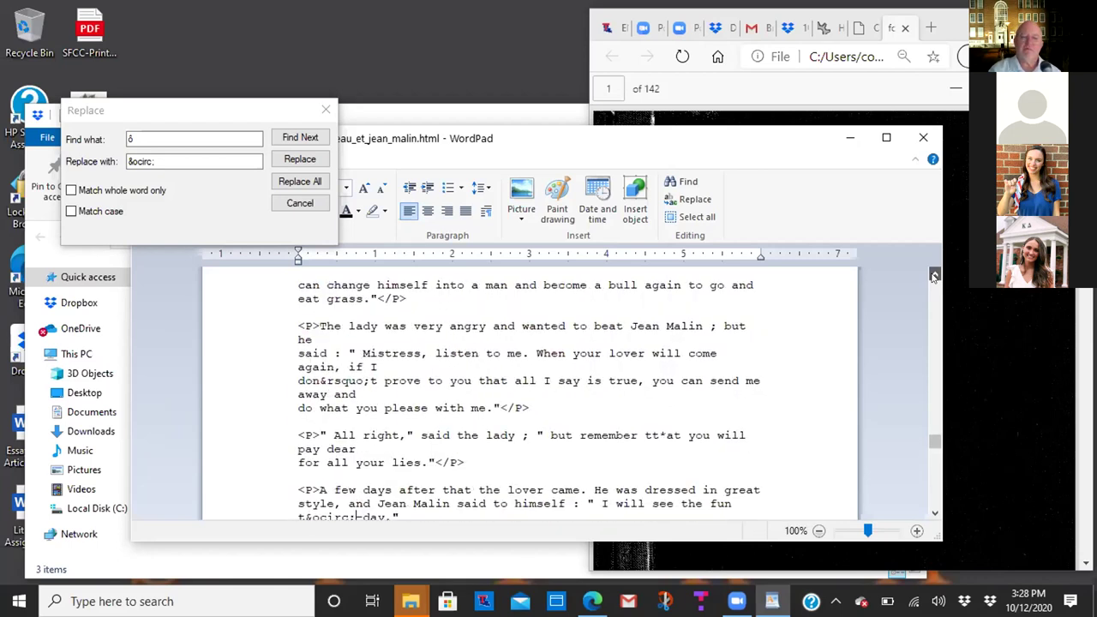
{"action": "scroll", "coordinate": [934, 276], "scroll_direction": "up", "scroll_amount": 7}
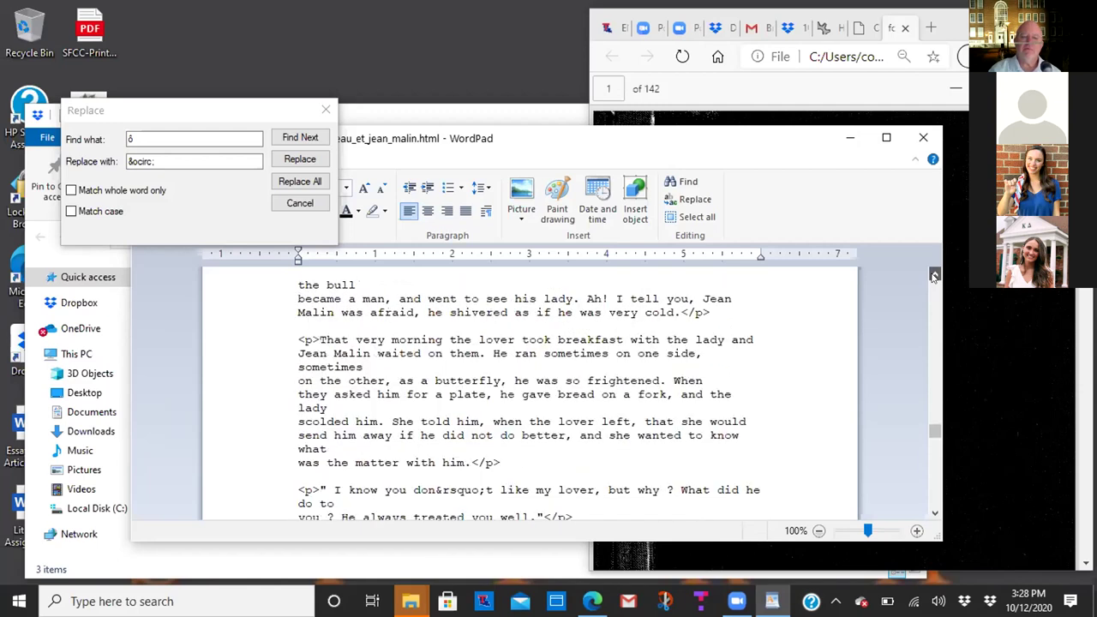
{"action": "scroll", "coordinate": [934, 276], "scroll_direction": "up", "scroll_amount": 5}
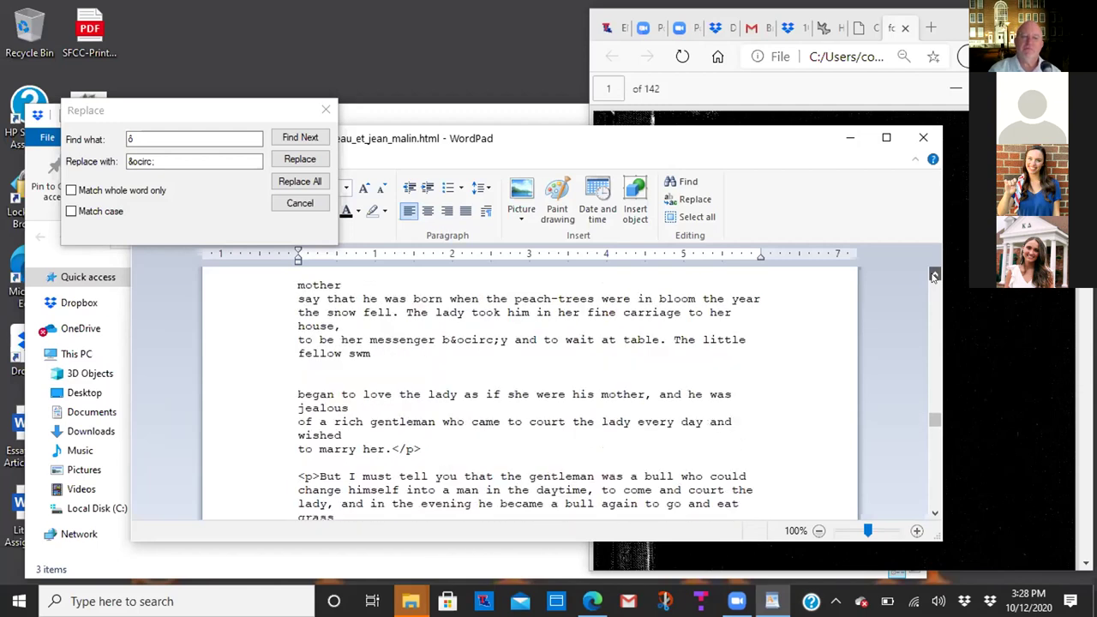
{"action": "scroll", "coordinate": [935, 276], "scroll_direction": "up", "scroll_amount": 7}
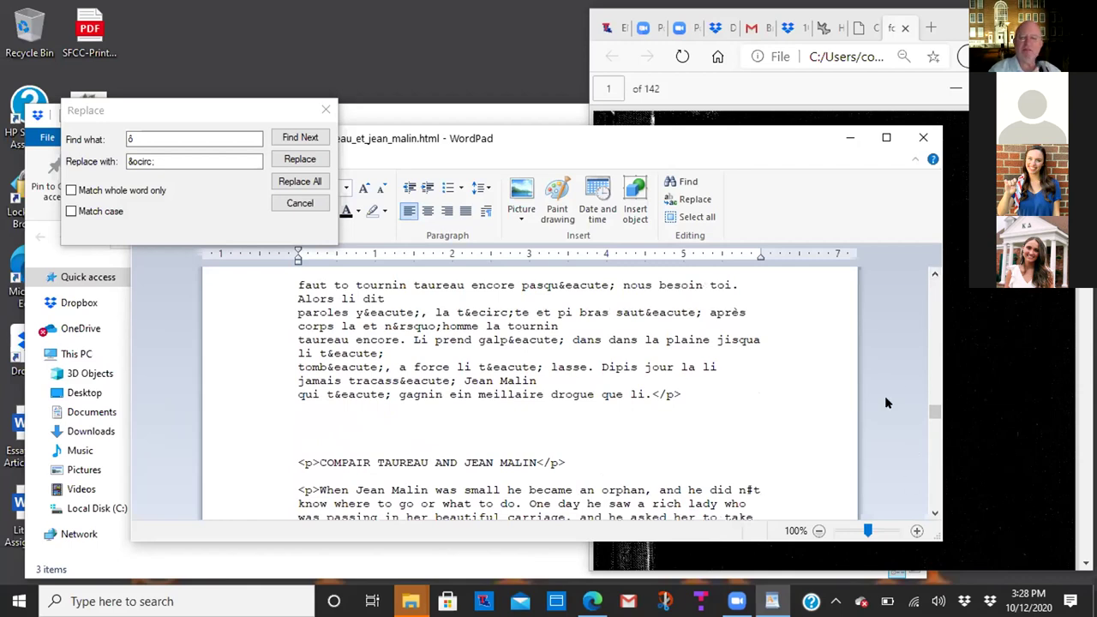
{"action": "left_click", "coordinate": [934, 274]}
{"action": "left_click_drag", "start_coordinate": [934, 274], "coordinate": [934, 275]}
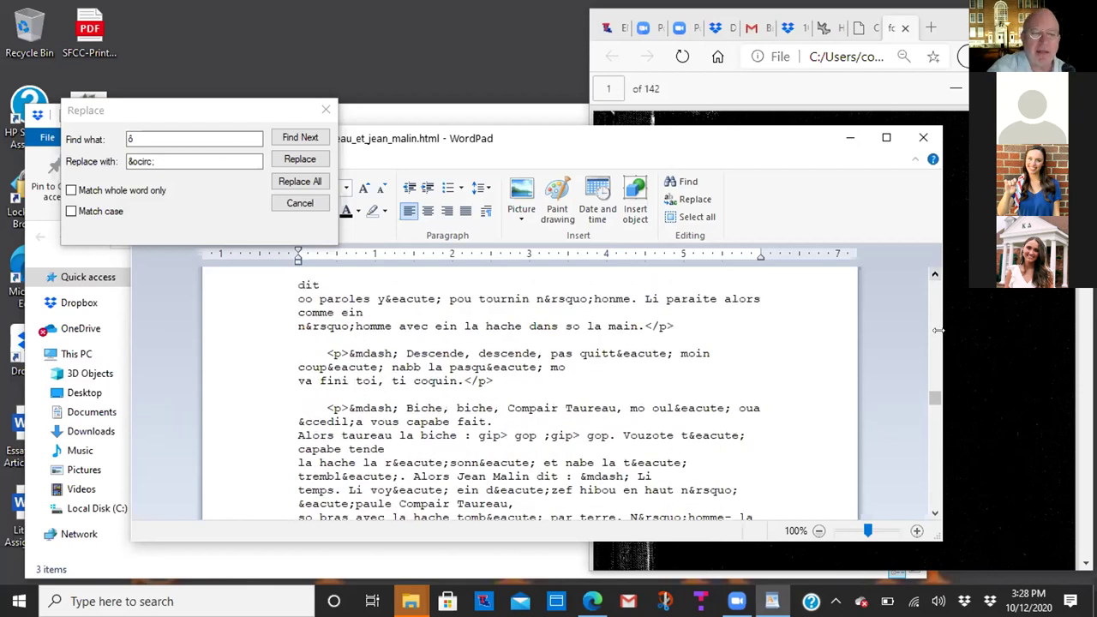
{"action": "left_click_drag", "start_coordinate": [934, 516], "coordinate": [934, 516]}
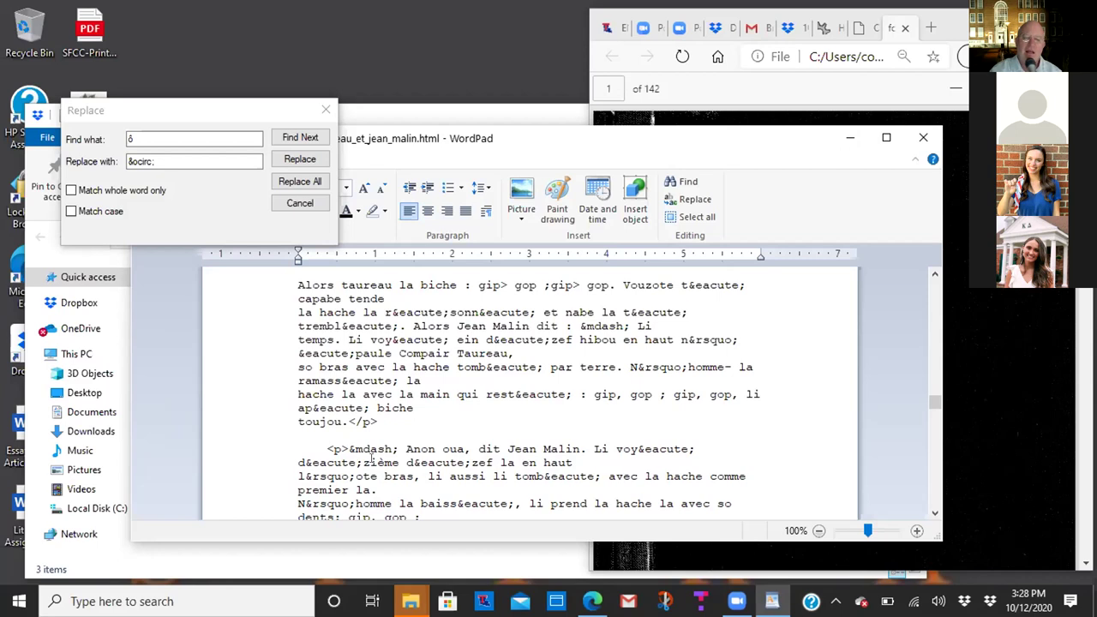
{"action": "scroll", "coordinate": [372, 459], "scroll_direction": "down", "scroll_amount": 5}
{"action": "left_click", "coordinate": [519, 435]}
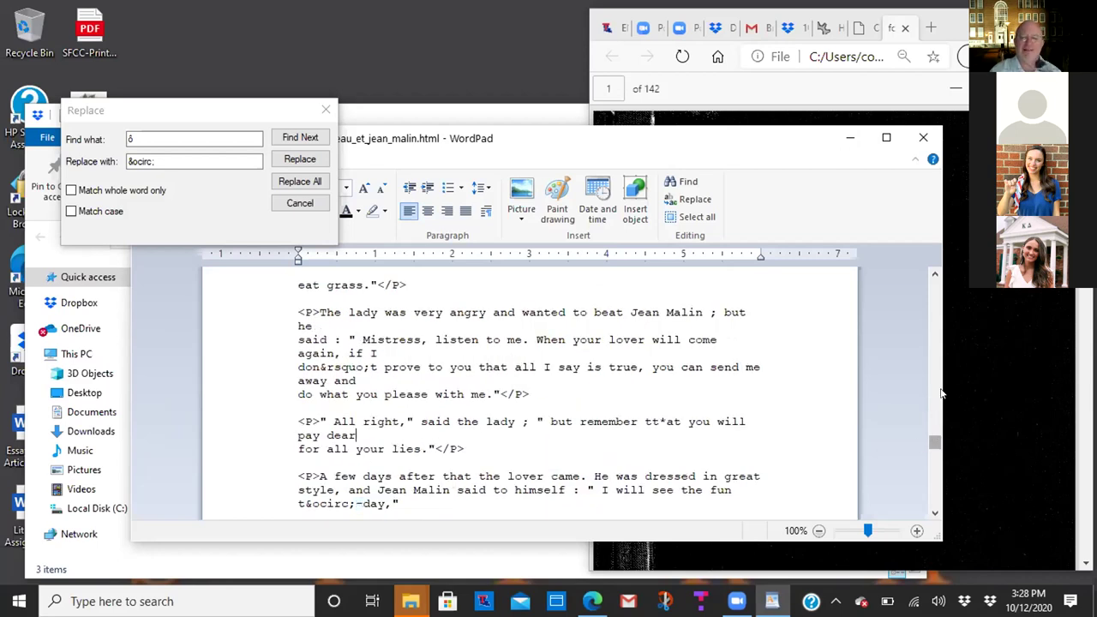
{"action": "scroll", "coordinate": [942, 393], "scroll_direction": "up", "scroll_amount": 5}
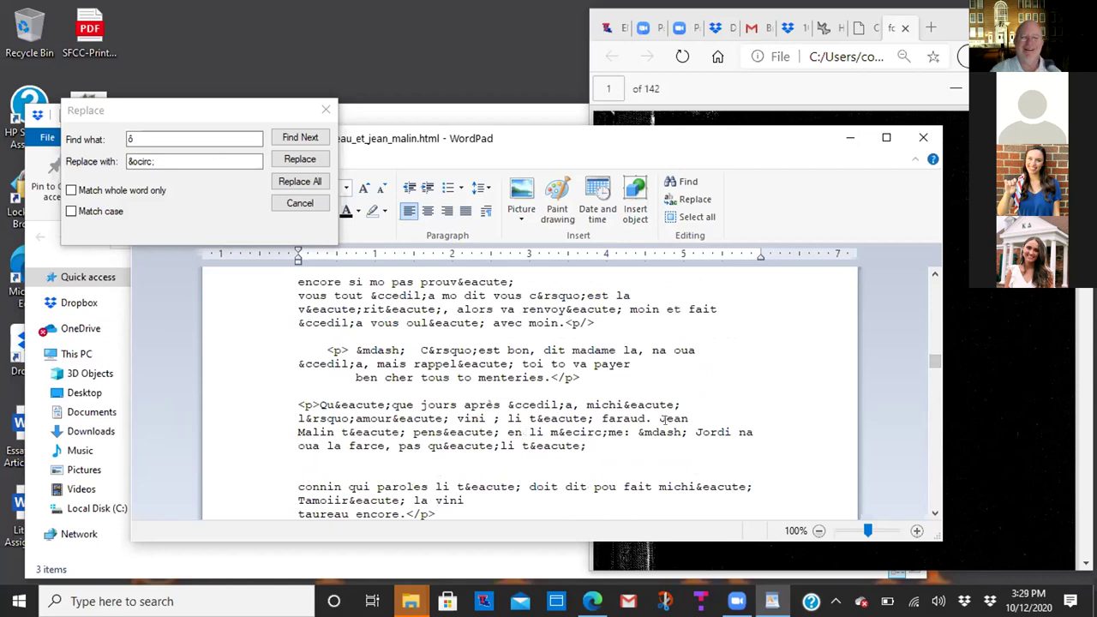
Copy the accented letter è from the word "èhang&eacute;" in the French paragraph beginning "Alors Jean Malin prende".
{"action": "left_click", "coordinate": [934, 276]}
{"action": "left_click", "coordinate": [934, 276]}
{"action": "left_click", "coordinate": [934, 276]}
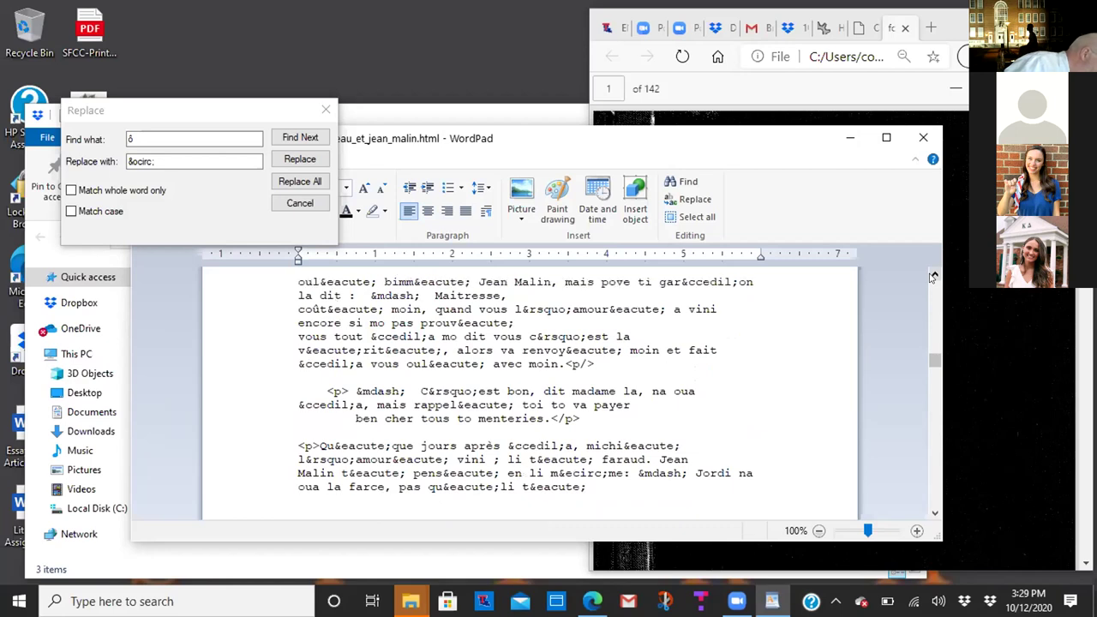
{"action": "left_click", "coordinate": [933, 276]}
{"action": "left_click", "coordinate": [933, 276]}
{"action": "left_click", "coordinate": [934, 276]}
{"action": "left_click", "coordinate": [933, 276]}
{"action": "left_click", "coordinate": [934, 276]}
{"action": "left_click", "coordinate": [934, 276]}
{"action": "left_click", "coordinate": [933, 276]}
{"action": "left_click", "coordinate": [933, 276]}
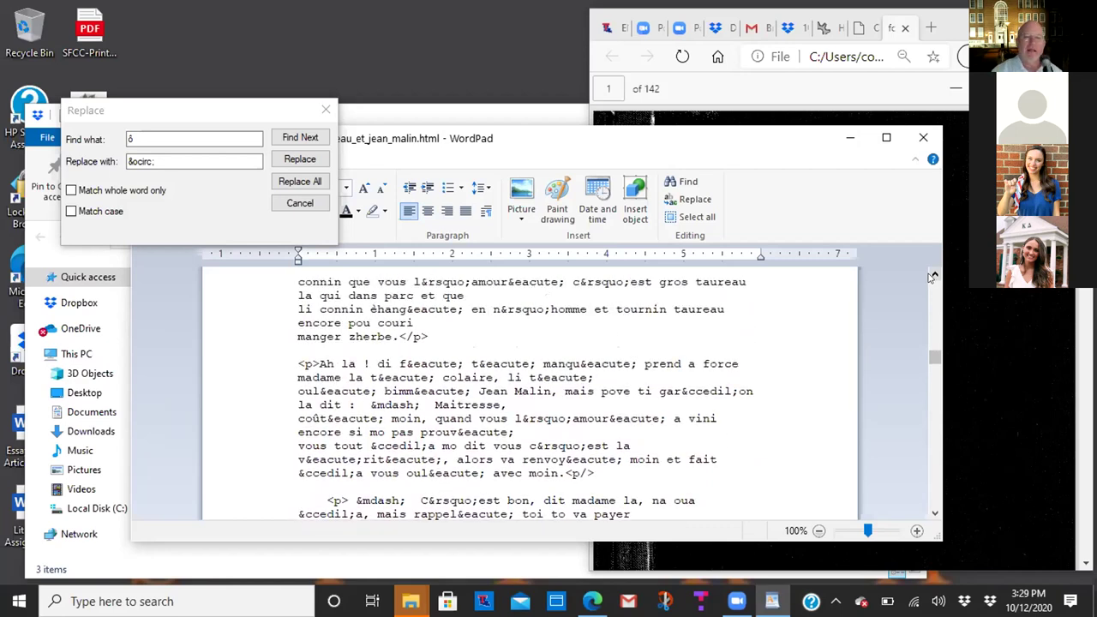
{"action": "left_click", "coordinate": [934, 276]}
{"action": "left_click", "coordinate": [933, 276]}
{"action": "left_click", "coordinate": [933, 276]}
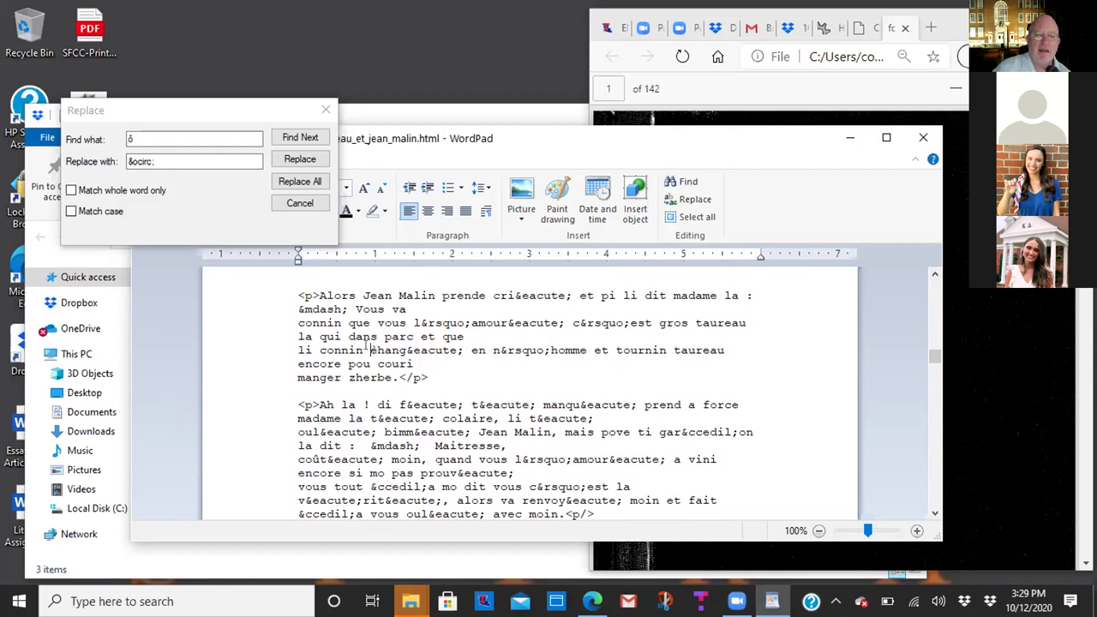
{"action": "left_click_drag", "start_coordinate": [369, 350], "coordinate": [378, 349]}
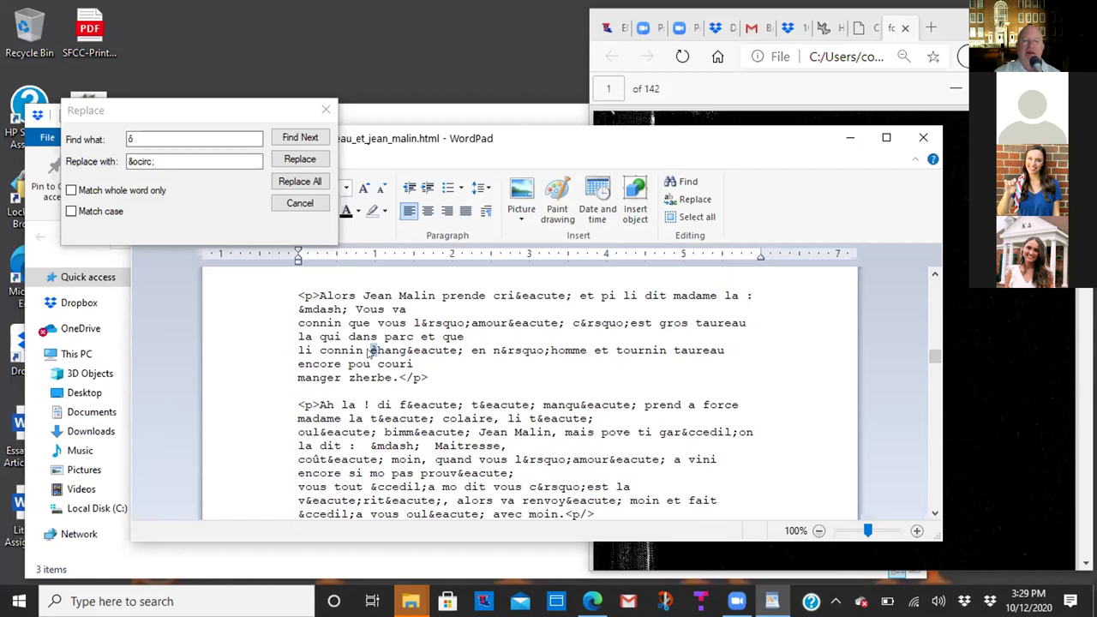
{"action": "right_click", "coordinate": [370, 347]}
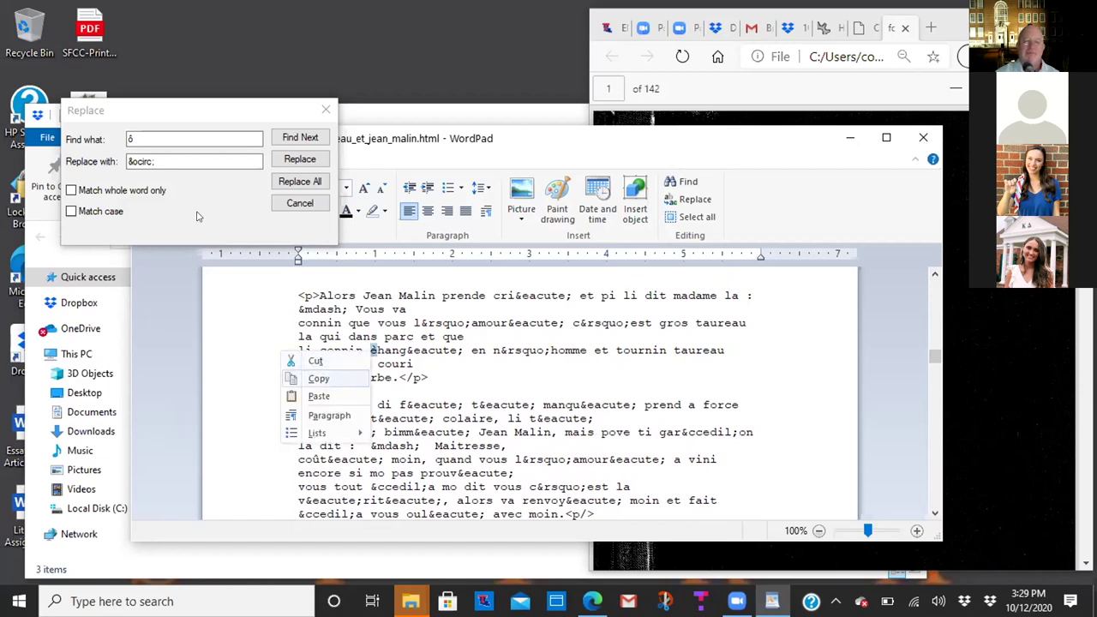
{"action": "left_click", "coordinate": [333, 377]}
Replace every è in the document with the code &egrave;.
{"action": "left_click", "coordinate": [174, 137]}
{"action": "key", "text": "BackSpace"}
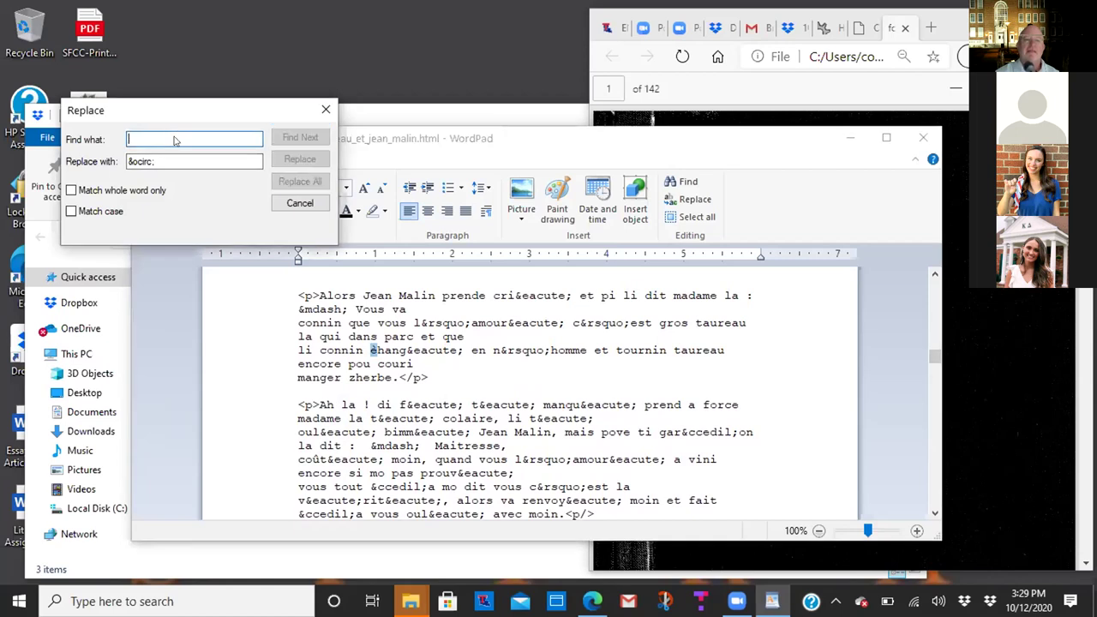
{"action": "right_click", "coordinate": [174, 139]}
{"action": "left_click", "coordinate": [92, 210]}
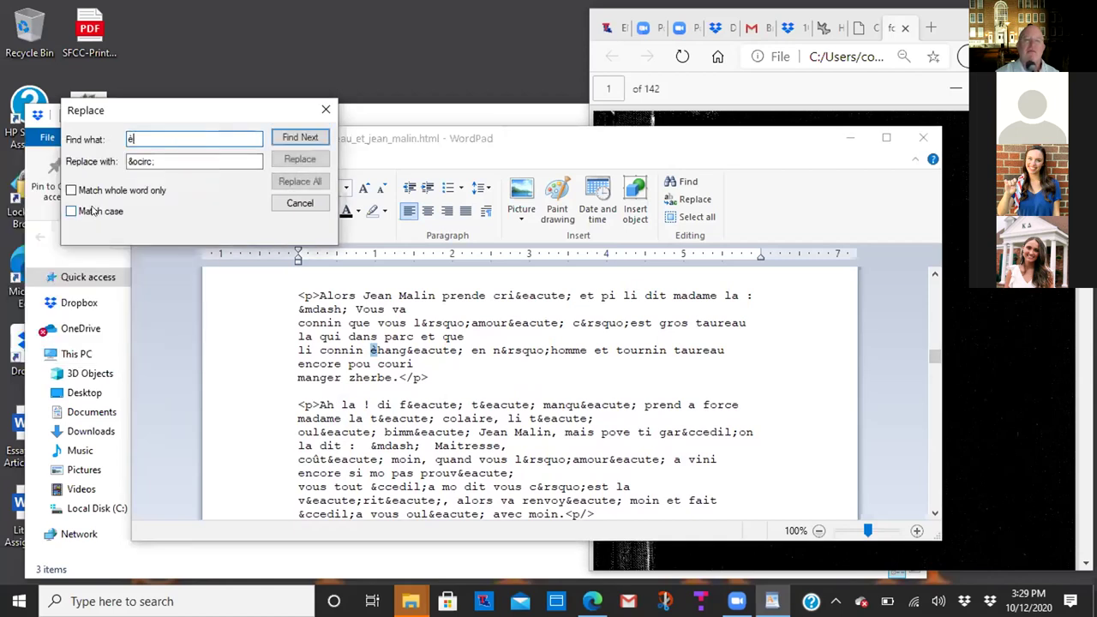
{"action": "left_click", "coordinate": [154, 160]}
{"action": "type", "text": "&ocirc;"}
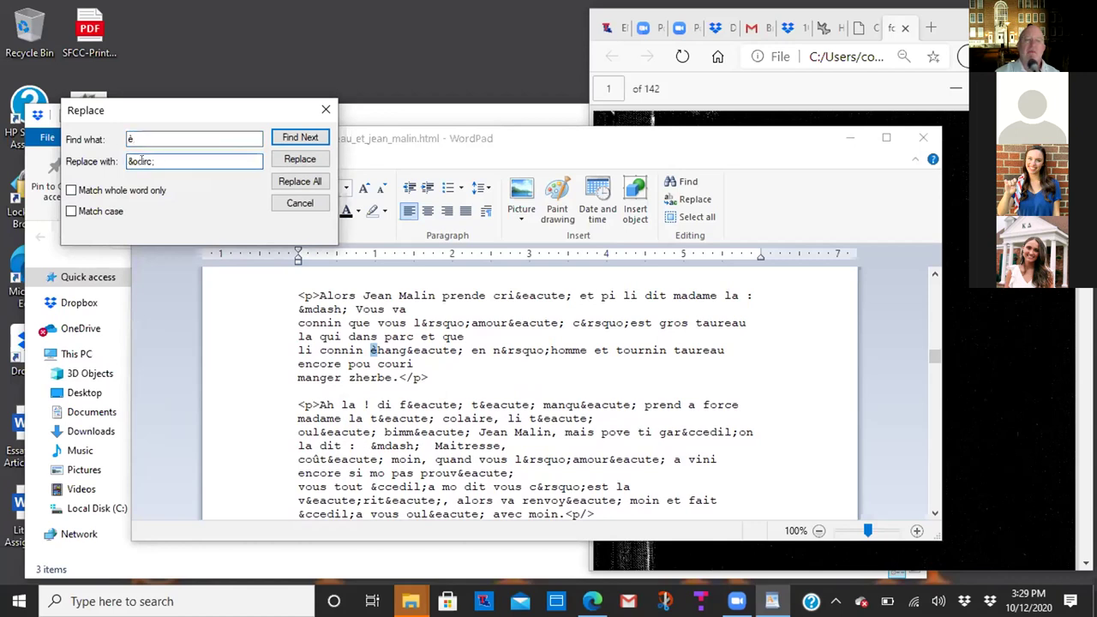
{"action": "key", "text": "BackSpace"}
{"action": "key", "text": "BackSpace"}
{"action": "key", "text": "BackSpace"}
{"action": "key", "text": "BackSpace"}
{"action": "key", "text": "BackSpace"}
{"action": "key", "text": "BackSpace"}
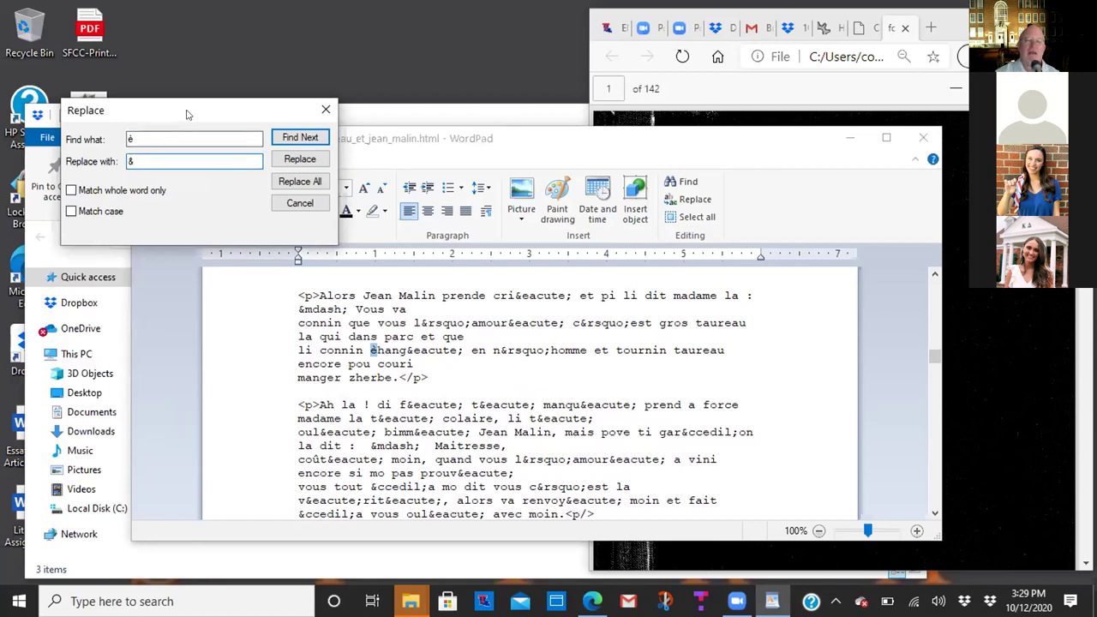
{"action": "type", "text": "egrave;"}
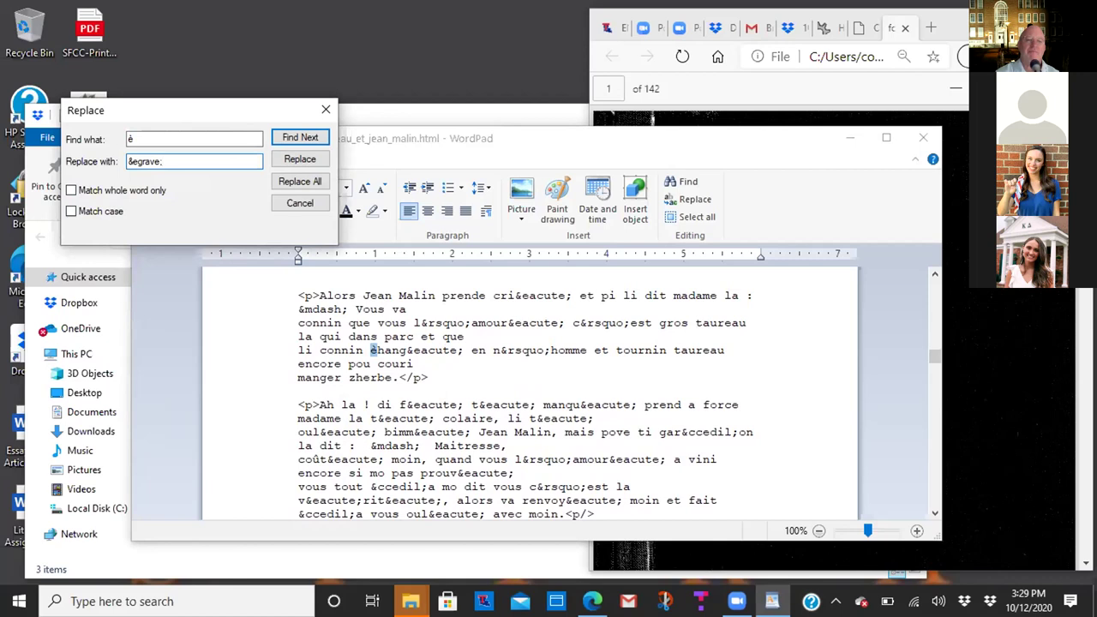
{"action": "left_click", "coordinate": [290, 181]}
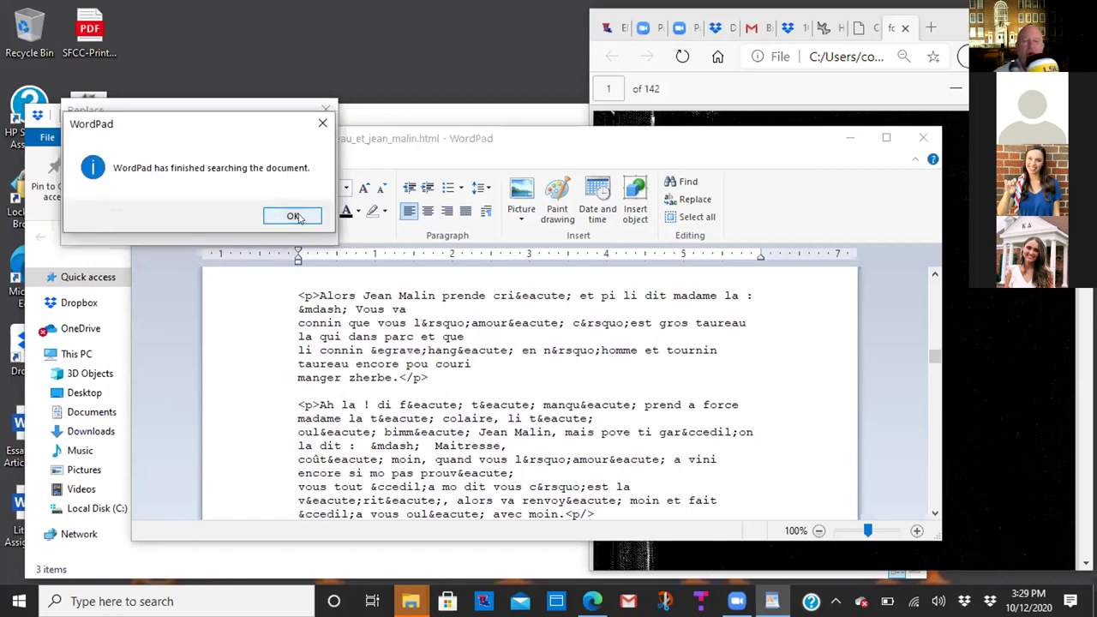
{"action": "left_click", "coordinate": [292, 216]}
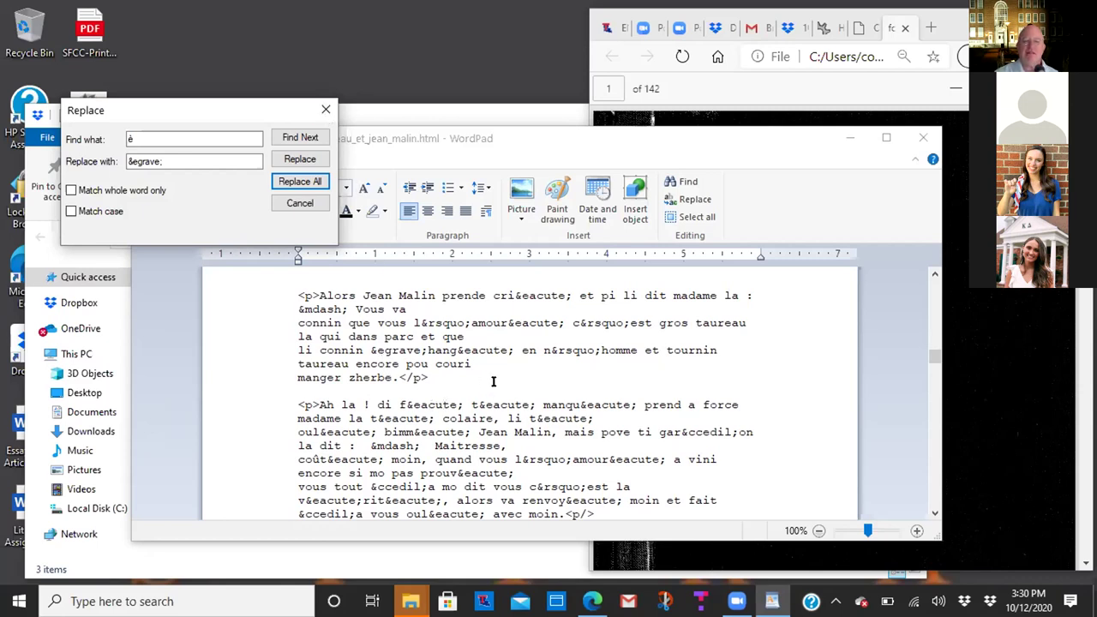
Review the list of special-character codes in the TODO comment near the beginning of the HTML file.
{"action": "left_click", "coordinate": [935, 275]}
{"action": "left_click", "coordinate": [934, 275]}
{"action": "left_click", "coordinate": [934, 274]}
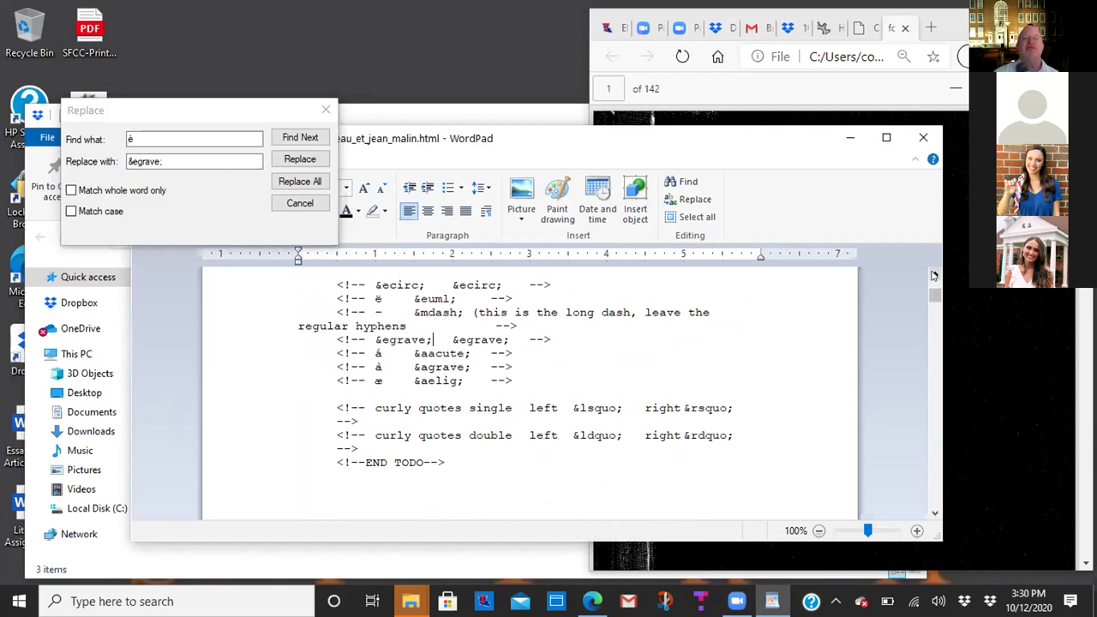
{"action": "left_click", "coordinate": [933, 275]}
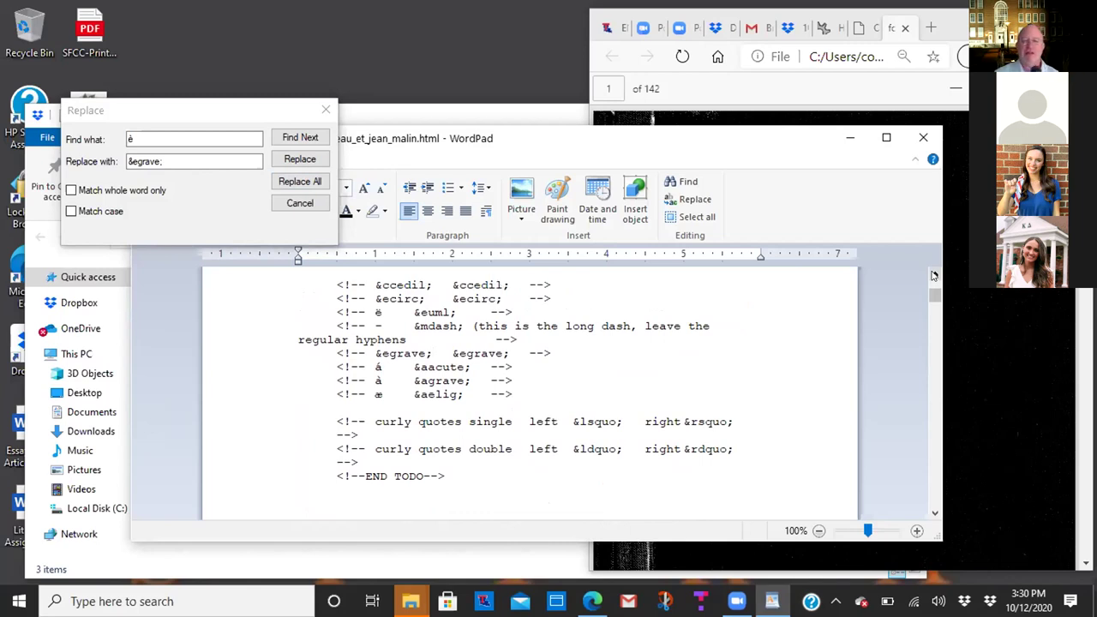
{"action": "left_click", "coordinate": [934, 512]}
{"action": "left_click", "coordinate": [935, 511]}
{"action": "left_click", "coordinate": [935, 512]}
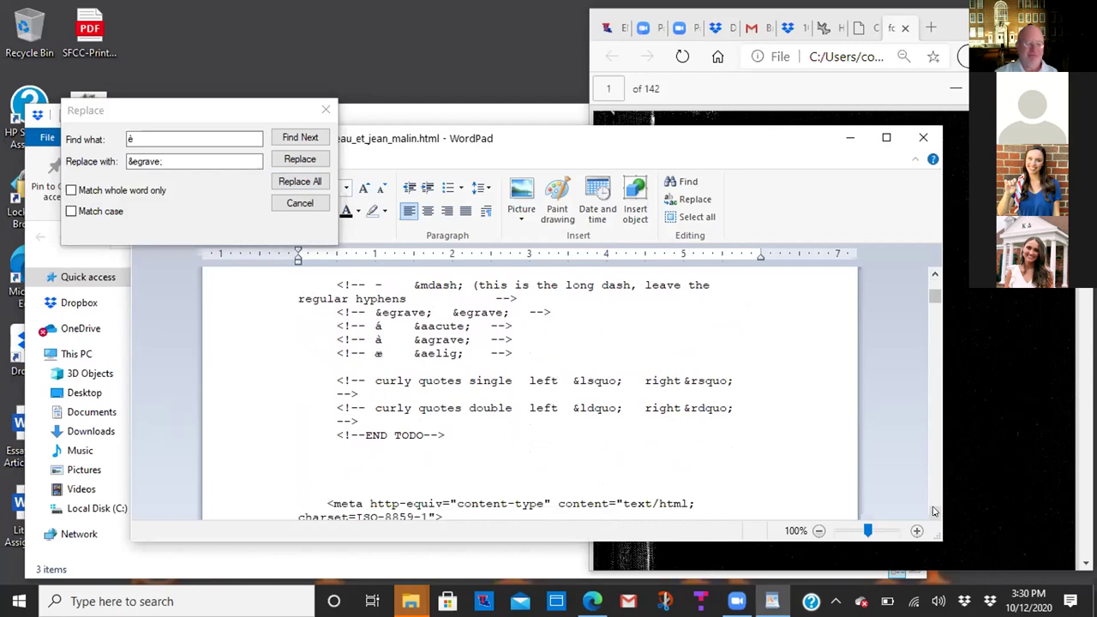
Read down from the TODO comment through the title and header to the first French paragraph under "COMPAIR TAUREAU ET JEAN MALIN".
{"action": "left_click", "coordinate": [934, 512]}
{"action": "left_click", "coordinate": [934, 512]}
{"action": "left_click", "coordinate": [934, 512]}
{"action": "left_click", "coordinate": [934, 512]}
{"action": "left_click", "coordinate": [935, 512]}
{"action": "left_click", "coordinate": [935, 512]}
{"action": "left_click", "coordinate": [934, 512]}
{"action": "left_click", "coordinate": [934, 512]}
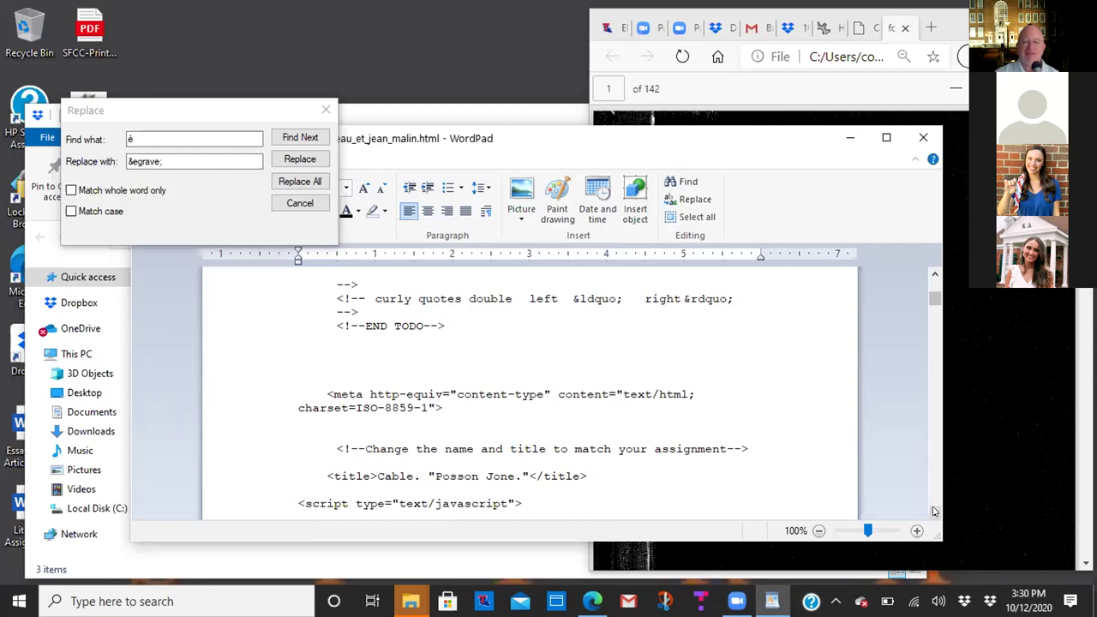
{"action": "left_click", "coordinate": [934, 511]}
{"action": "left_click", "coordinate": [934, 512]}
{"action": "left_click", "coordinate": [935, 512]}
{"action": "left_click", "coordinate": [934, 512]}
{"action": "left_click", "coordinate": [935, 512]}
{"action": "left_click", "coordinate": [935, 512]}
{"action": "left_click", "coordinate": [934, 512]}
{"action": "left_click", "coordinate": [934, 512]}
{"action": "left_click", "coordinate": [935, 512]}
{"action": "left_click", "coordinate": [935, 512]}
{"action": "left_click", "coordinate": [935, 512]}
{"action": "left_click", "coordinate": [935, 512]}
{"action": "left_click", "coordinate": [934, 512]}
{"action": "left_click", "coordinate": [934, 512]}
{"action": "left_click", "coordinate": [935, 512]}
{"action": "left_click", "coordinate": [934, 512]}
{"action": "left_click", "coordinate": [934, 512]}
{"action": "left_click", "coordinate": [934, 511]}
{"action": "left_click", "coordinate": [935, 511]}
{"action": "left_click", "coordinate": [934, 512]}
{"action": "left_click", "coordinate": [935, 512]}
{"action": "left_click", "coordinate": [935, 512]}
{"action": "left_click", "coordinate": [935, 511]}
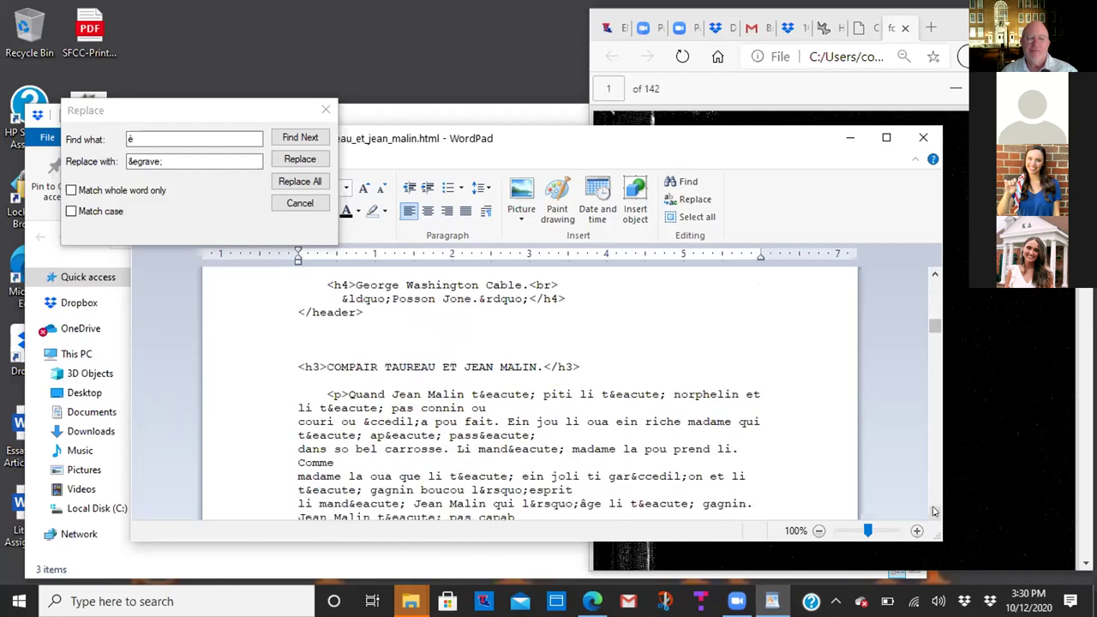
{"action": "left_click", "coordinate": [935, 511]}
{"action": "left_click", "coordinate": [935, 512]}
{"action": "left_click", "coordinate": [934, 512]}
{"action": "left_click", "coordinate": [935, 512]}
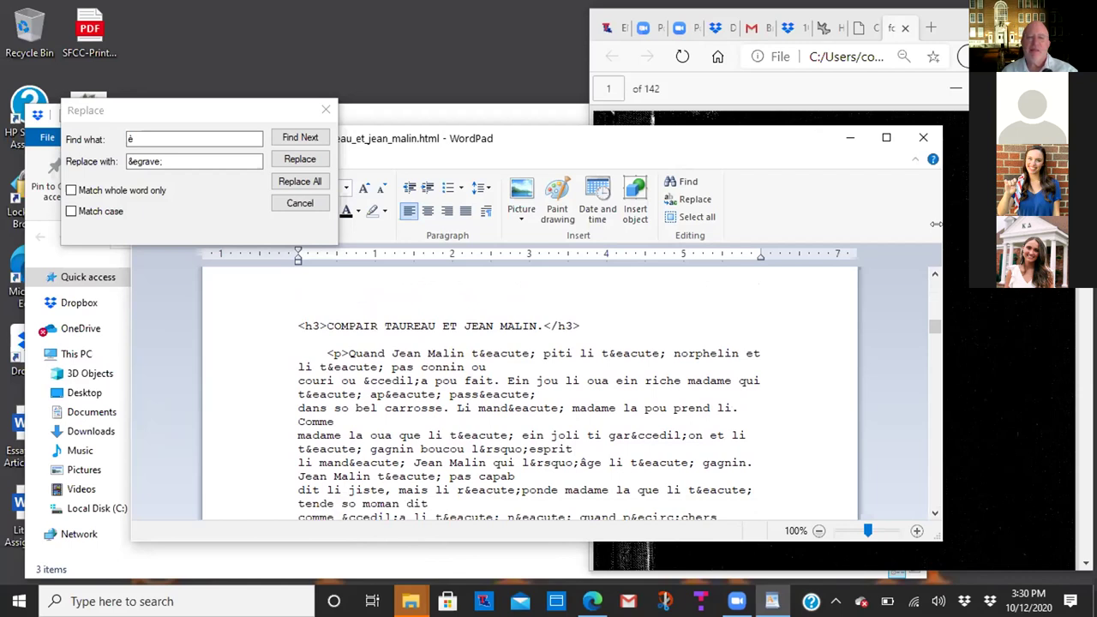
Narrow the WordPad window until the folktales PDF beside it is uncovered, and close the Replace dialog.
{"action": "left_click_drag", "start_coordinate": [937, 224], "coordinate": [496, 225]}
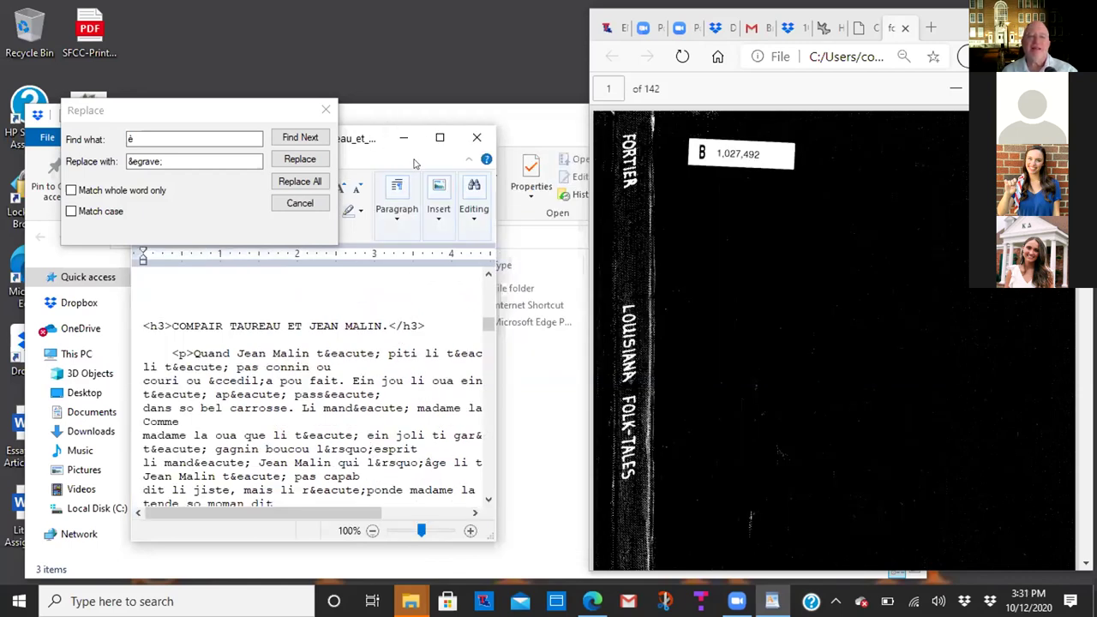
{"action": "left_click", "coordinate": [326, 110]}
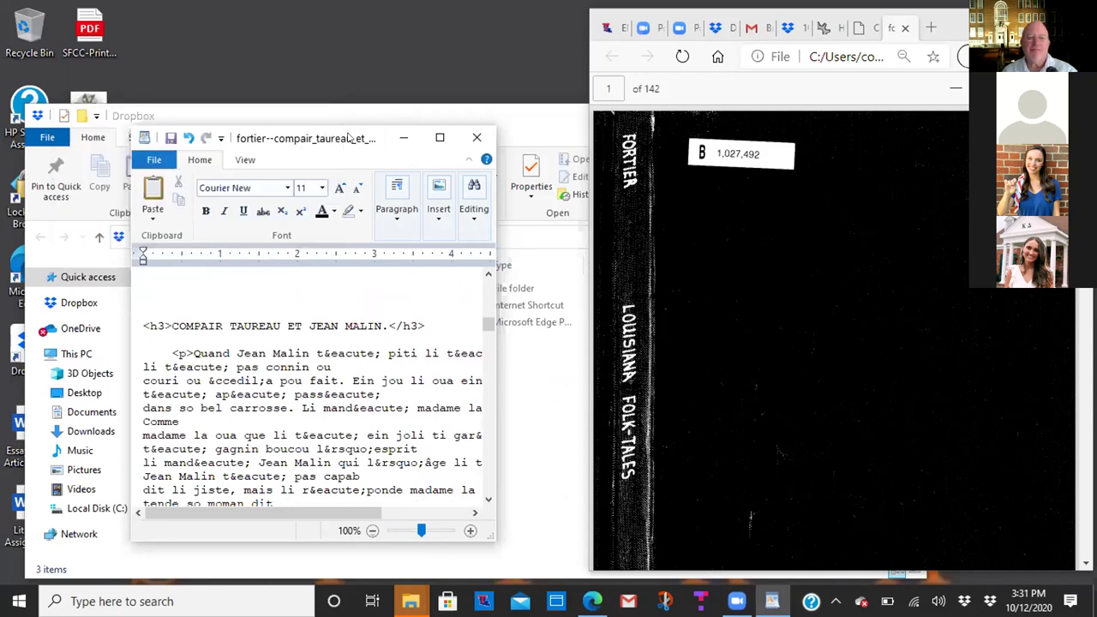
{"action": "left_click", "coordinate": [403, 137]}
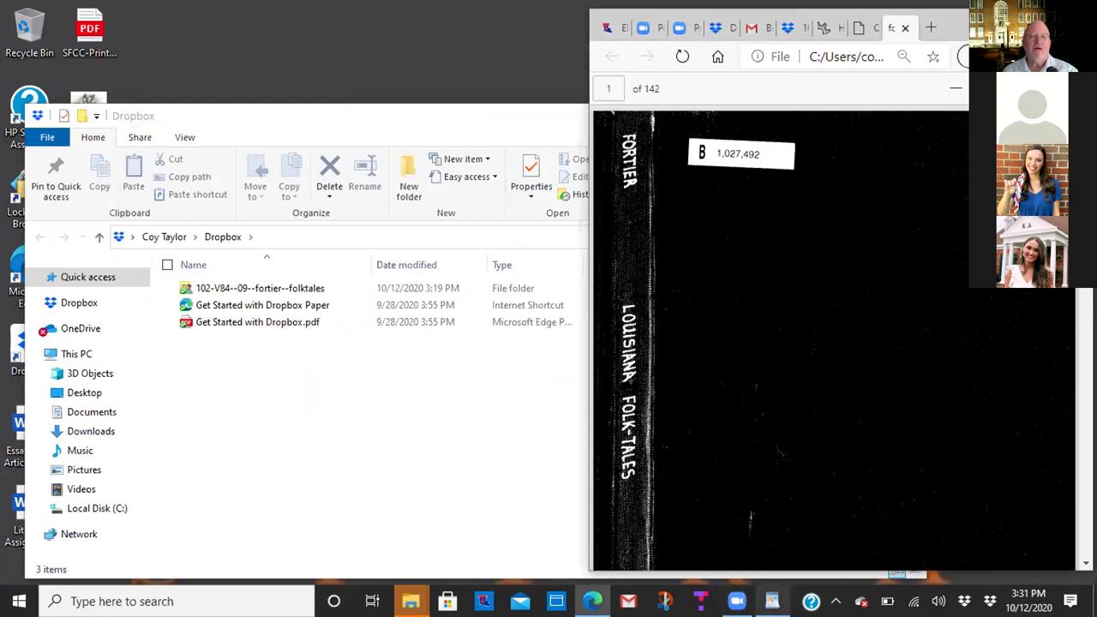
{"action": "left_click", "coordinate": [772, 601]}
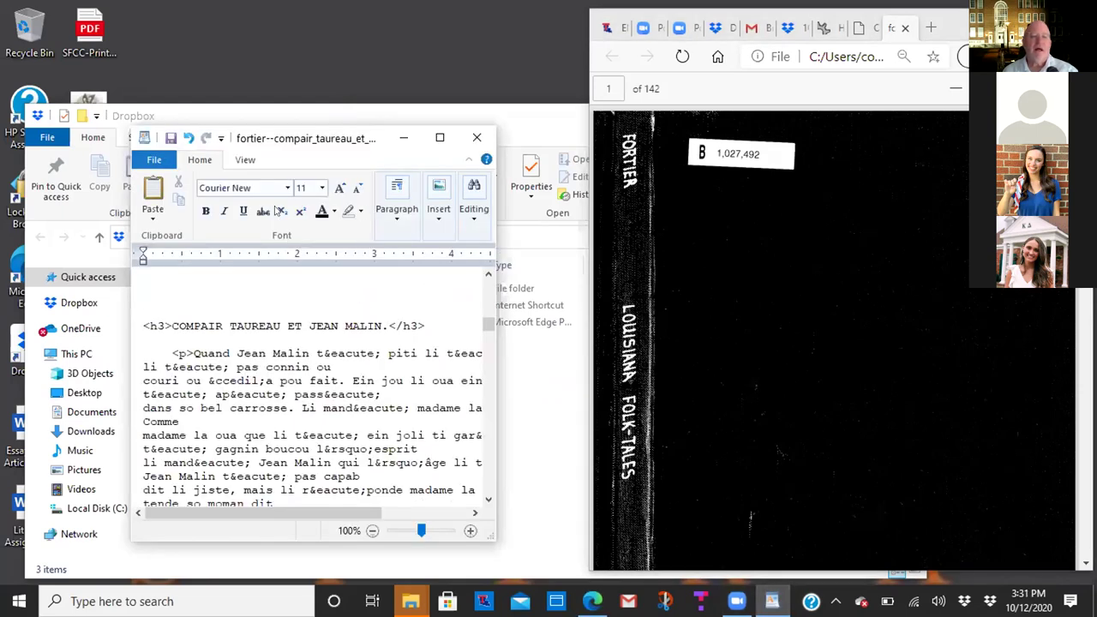
Set the document's word wrap to wrap to window.
{"action": "left_click", "coordinate": [246, 161]}
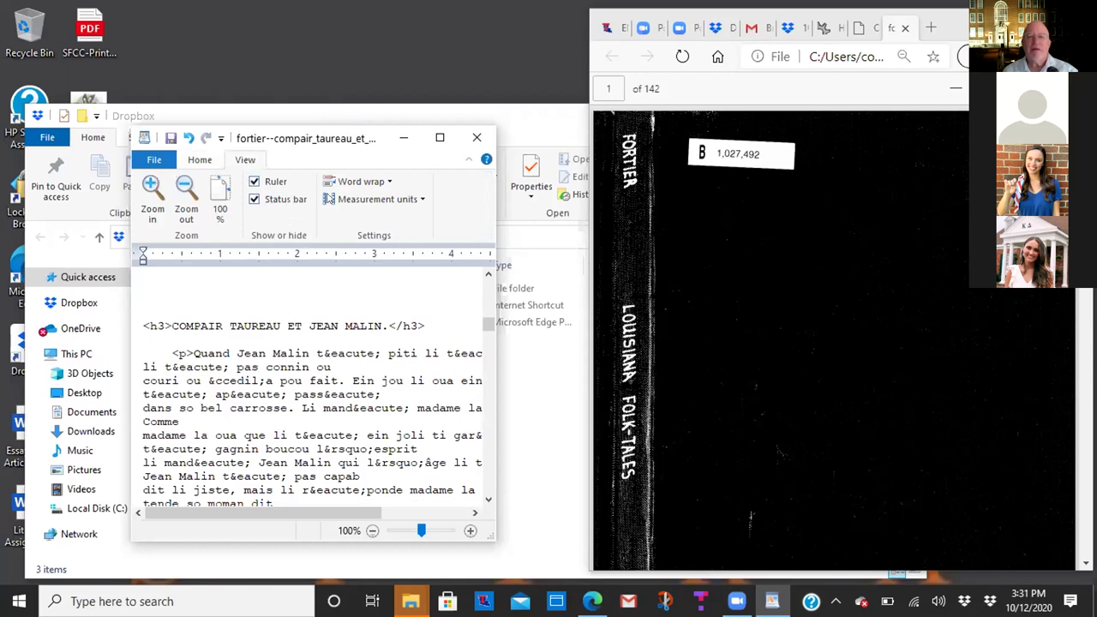
{"action": "left_click", "coordinate": [366, 183]}
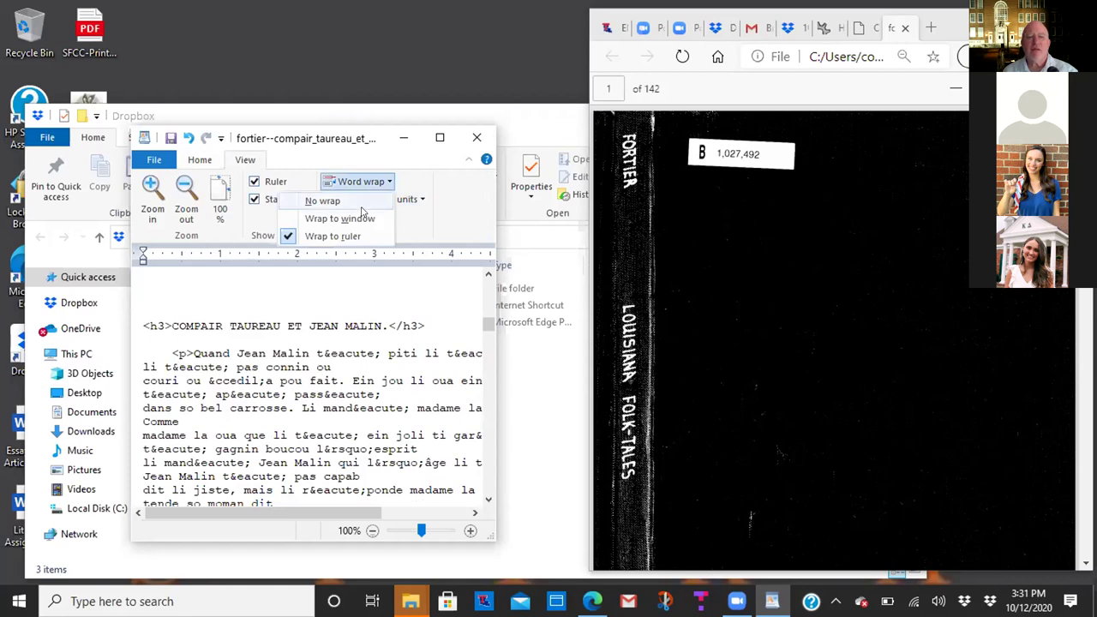
{"action": "left_click", "coordinate": [353, 221]}
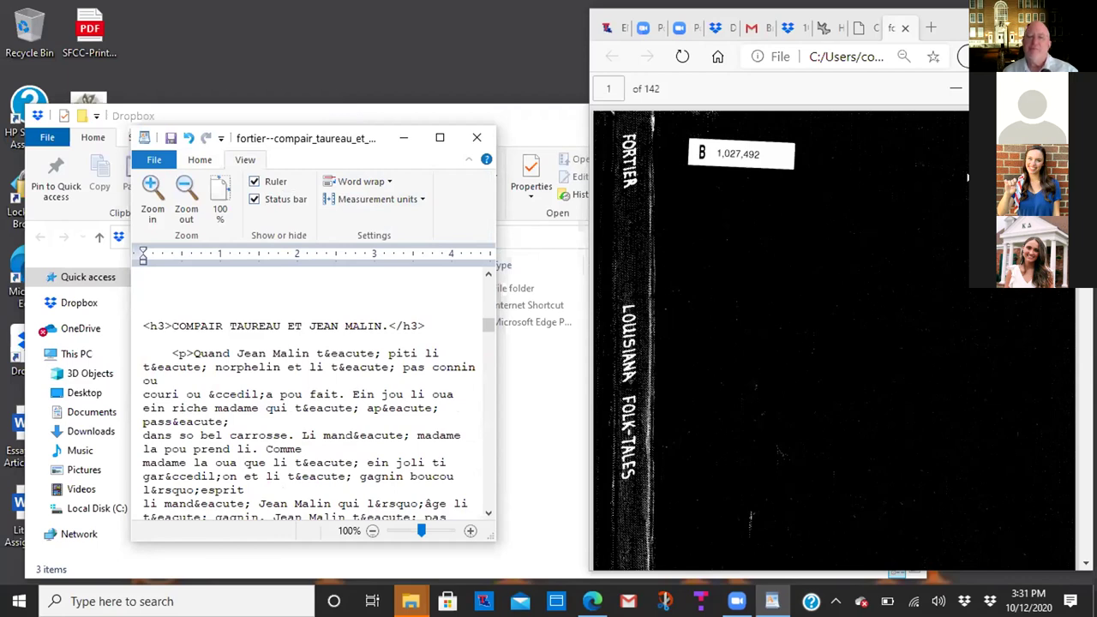
Shift the folktales PDF window closer to the HTML document and page through the book's front matter to its table of contents.
{"action": "left_click_drag", "start_coordinate": [952, 27], "coordinate": [939, 32]}
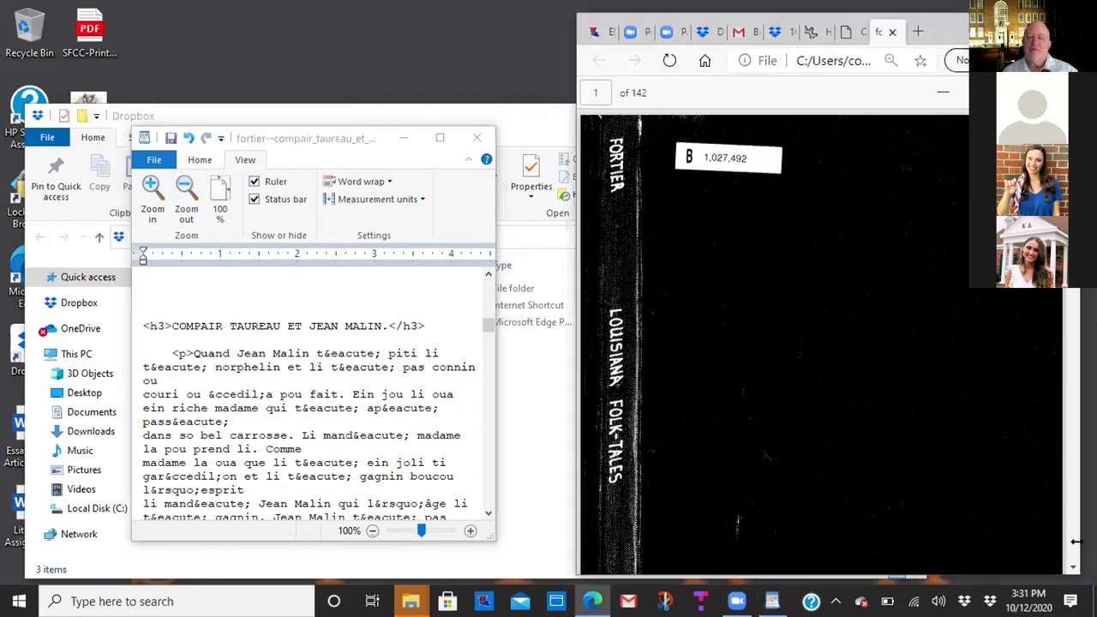
{"action": "left_click", "coordinate": [1073, 570]}
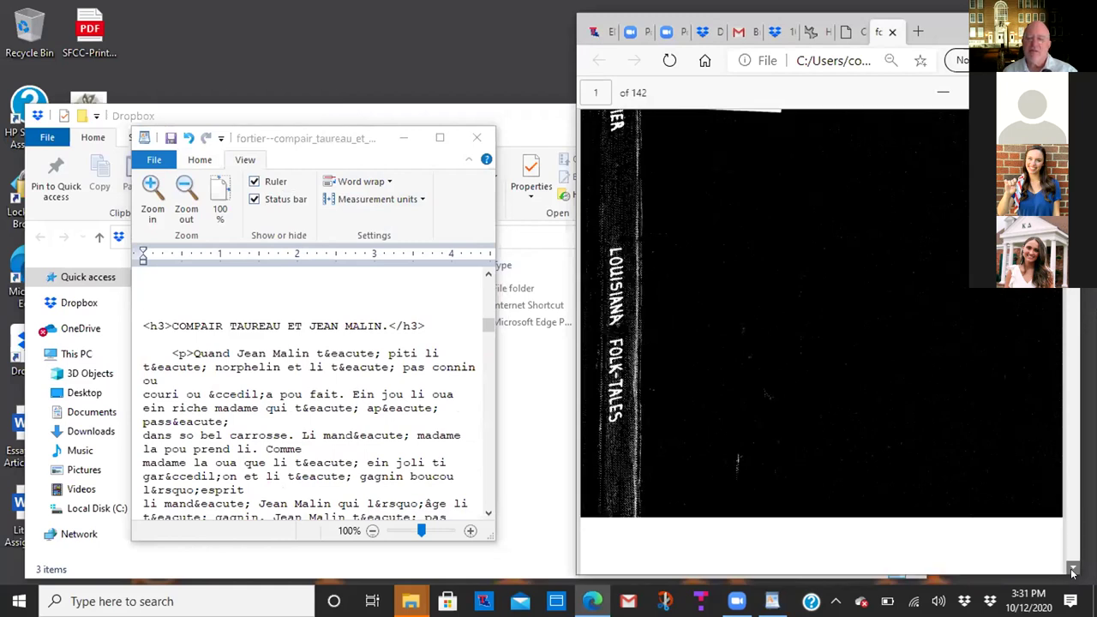
{"action": "left_click", "coordinate": [1072, 570]}
{"action": "left_click", "coordinate": [1073, 570]}
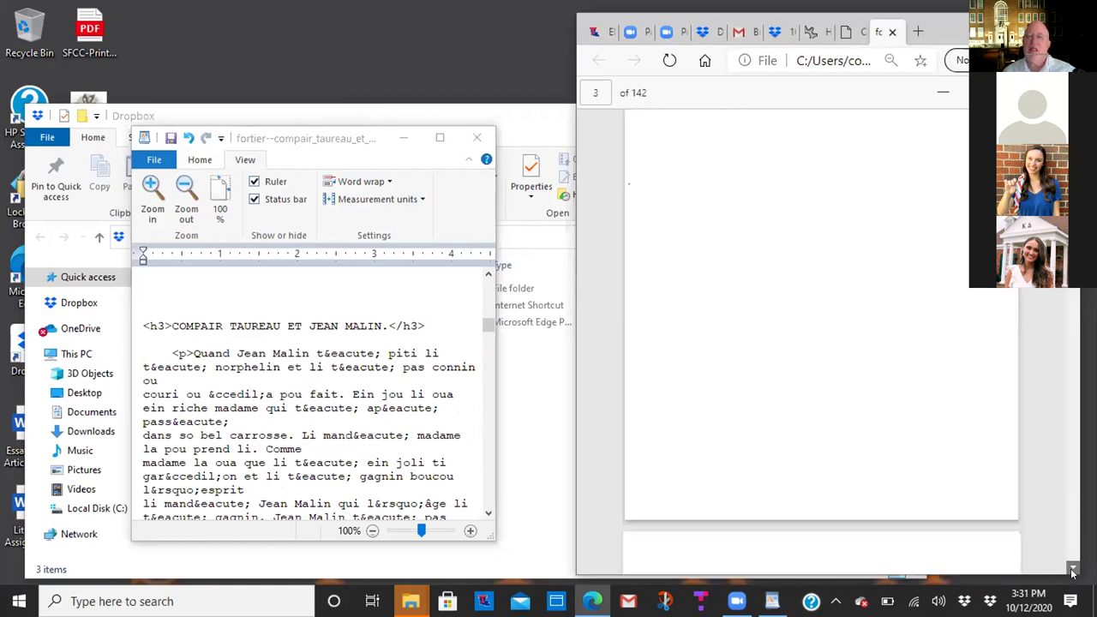
{"action": "left_click", "coordinate": [1073, 570]}
{"action": "left_click", "coordinate": [1072, 570]}
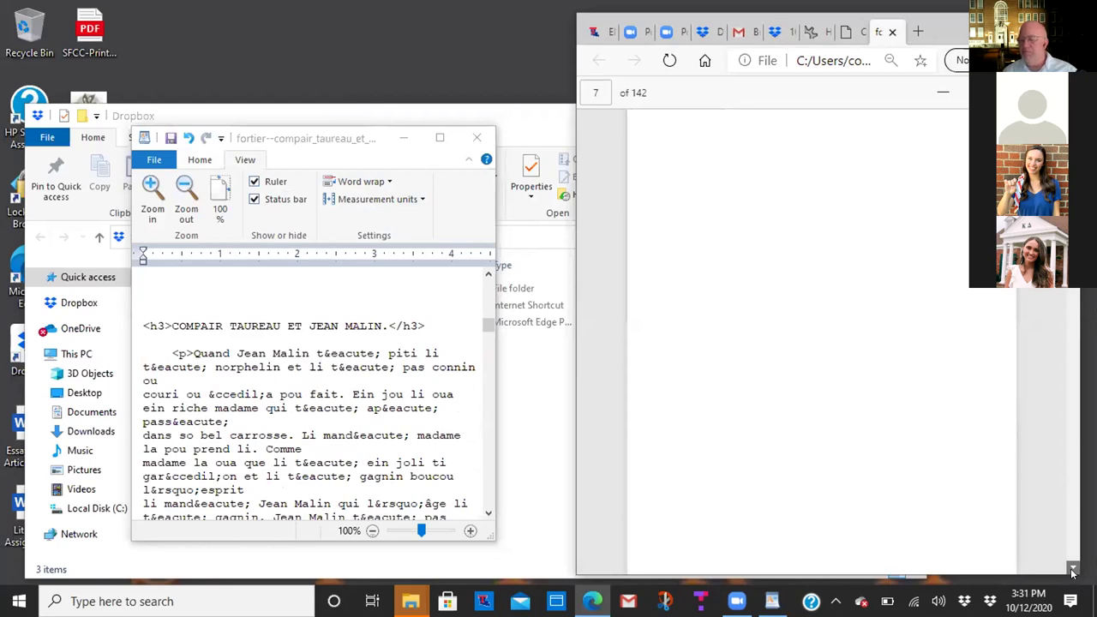
{"action": "left_click", "coordinate": [1073, 570]}
{"action": "left_click", "coordinate": [1073, 570]}
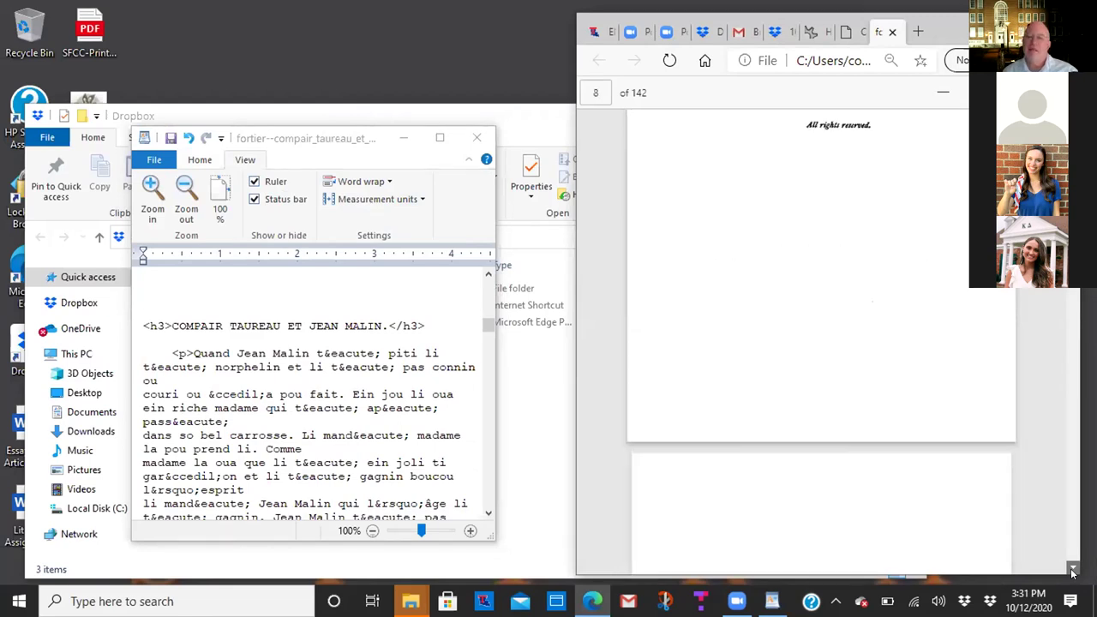
{"action": "left_click", "coordinate": [1072, 570]}
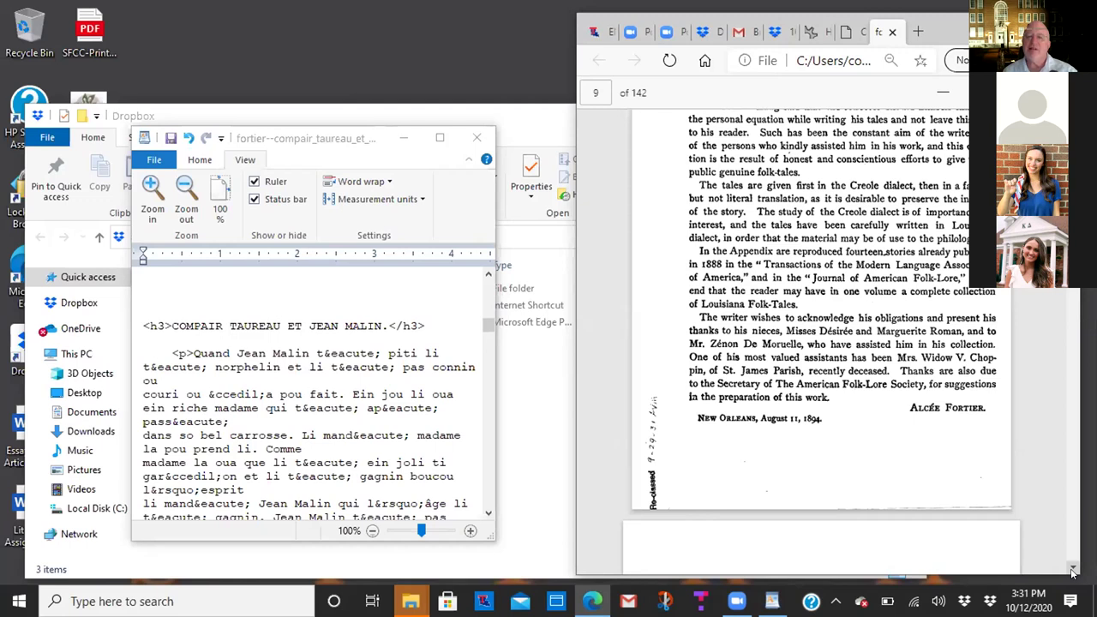
{"action": "left_click", "coordinate": [1072, 570]}
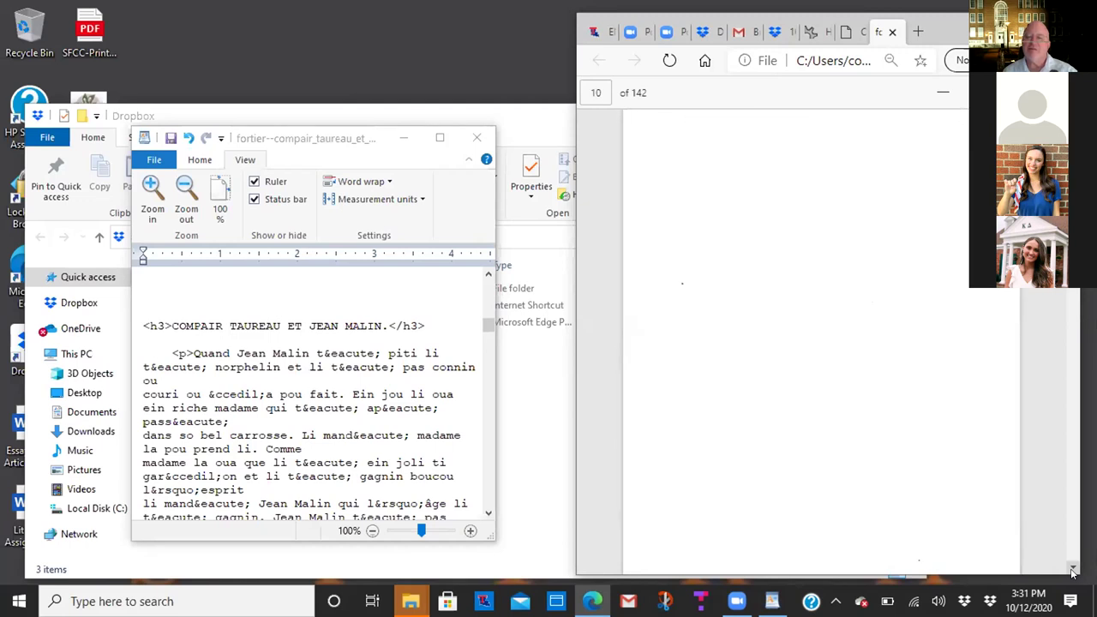
{"action": "left_click", "coordinate": [1072, 570]}
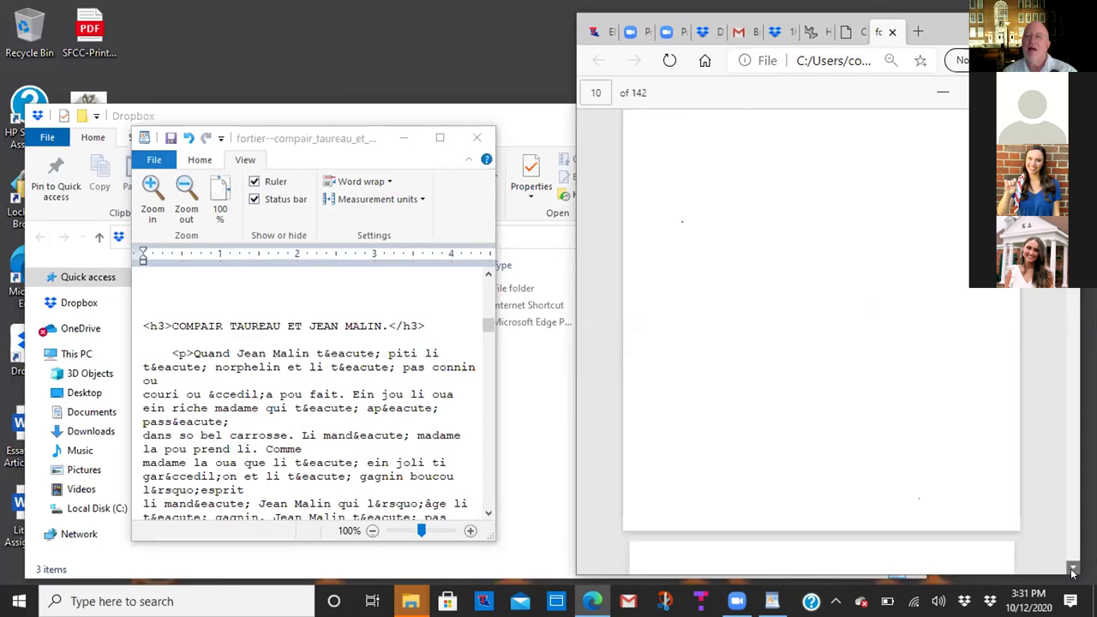
{"action": "left_click", "coordinate": [1073, 570]}
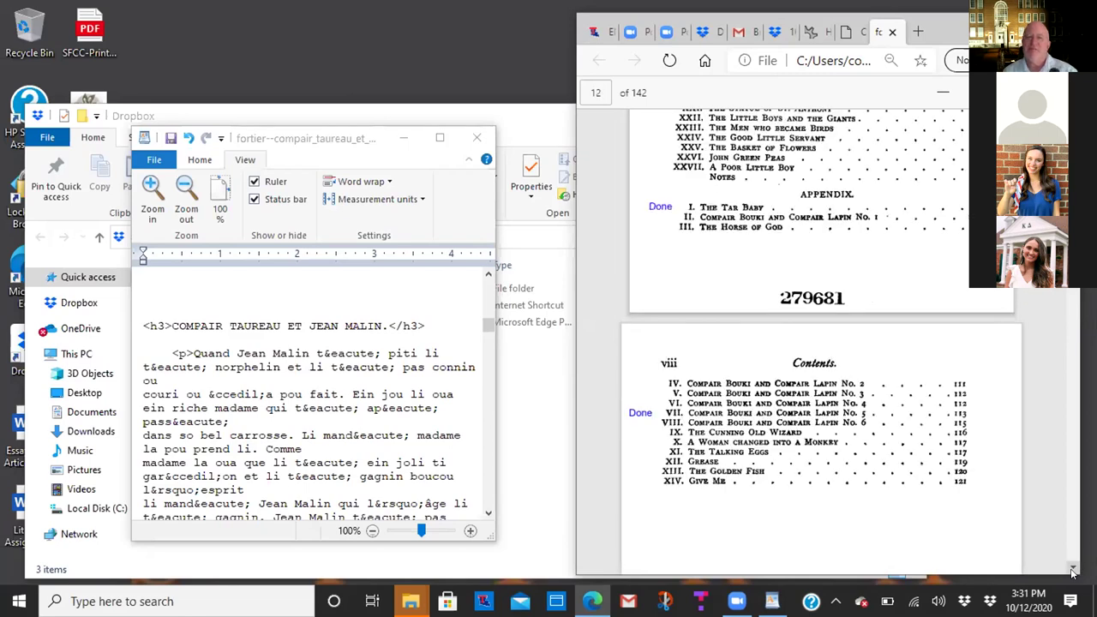
Examine both contents pages of the PDF, from Part First through the Appendix, for tales marked Done.
{"action": "left_click", "coordinate": [1072, 570]}
{"action": "left_click", "coordinate": [1073, 571]}
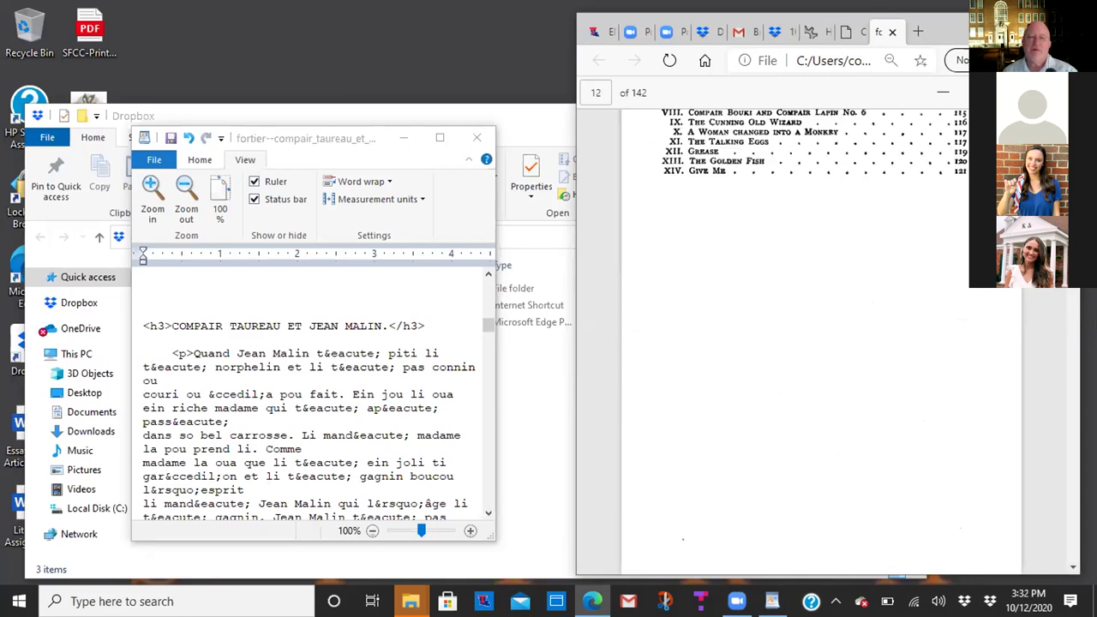
{"action": "scroll", "coordinate": [821, 343], "scroll_direction": "up", "scroll_amount": 5}
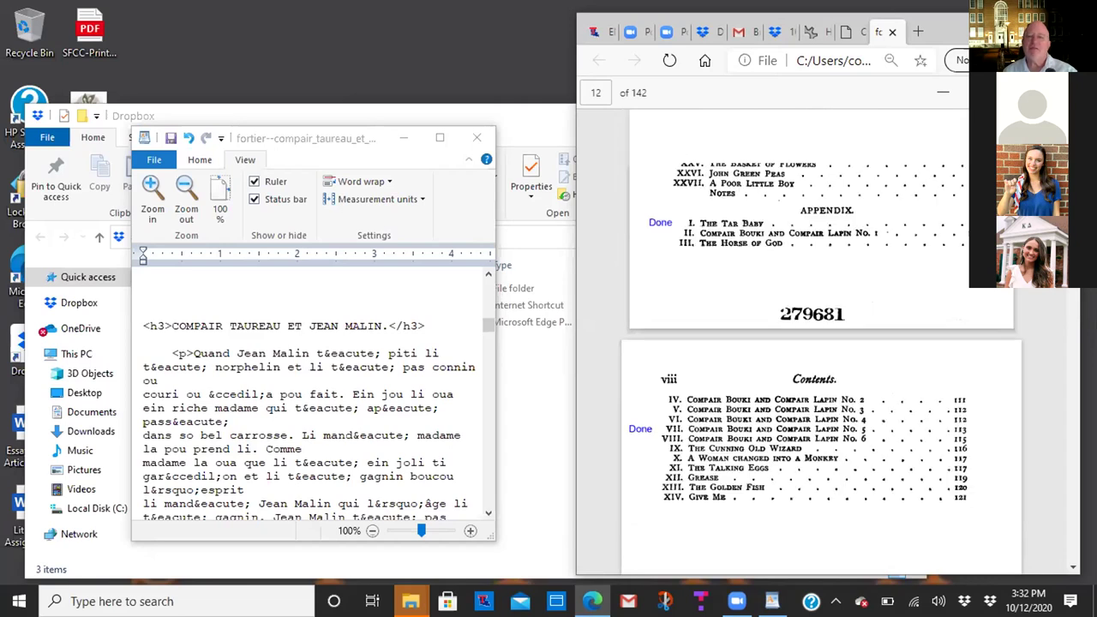
{"action": "scroll", "coordinate": [821, 343], "scroll_direction": "up", "scroll_amount": 2}
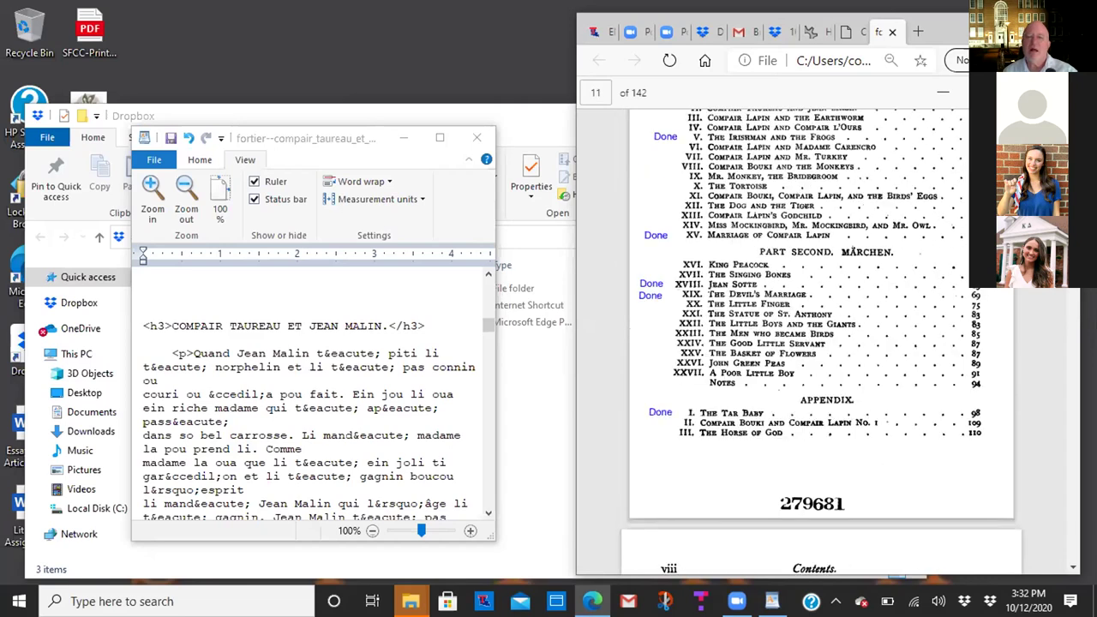
{"action": "scroll", "coordinate": [821, 343], "scroll_direction": "up", "scroll_amount": 1}
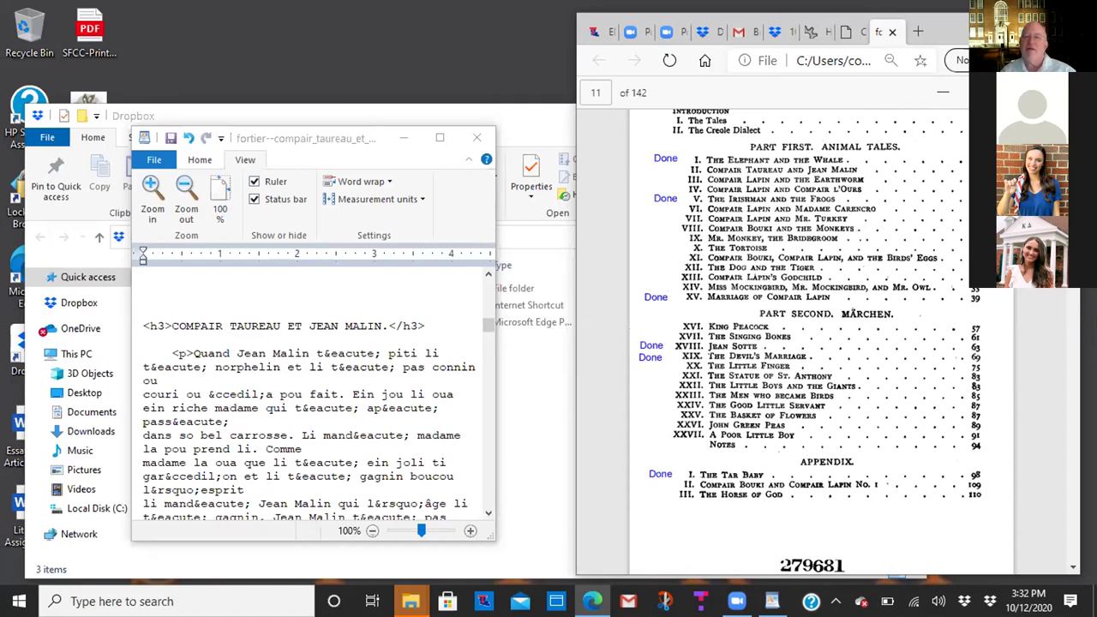
Look through the PDF's introduction, including the section on the Creole dialect and its numbered notes.
{"action": "left_click", "coordinate": [1072, 569]}
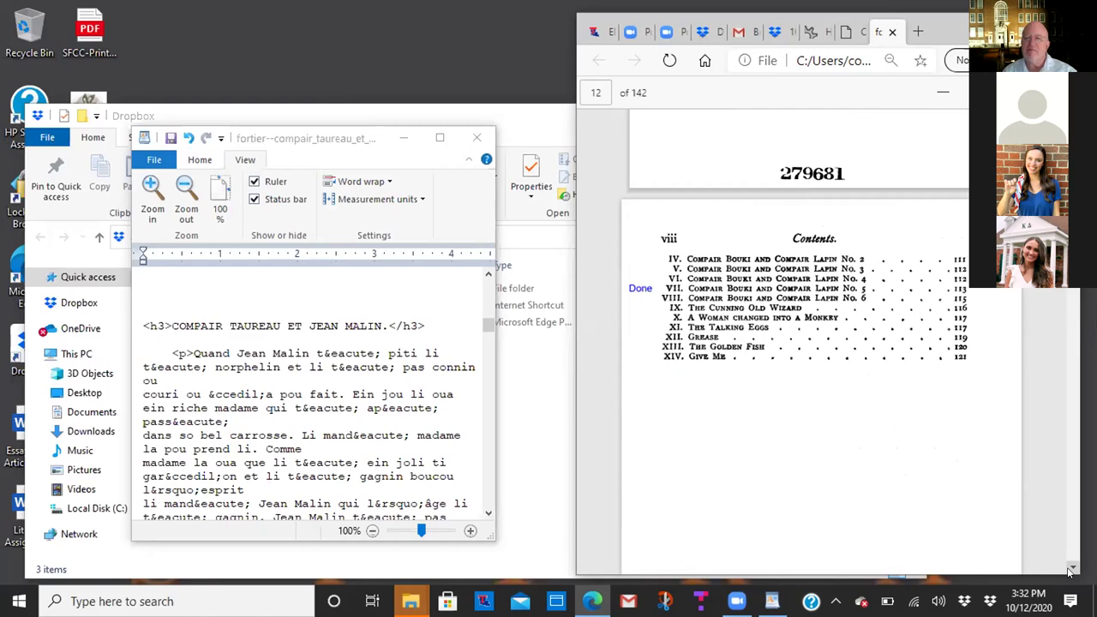
{"action": "left_click", "coordinate": [1071, 569]}
{"action": "left_click", "coordinate": [1071, 569]}
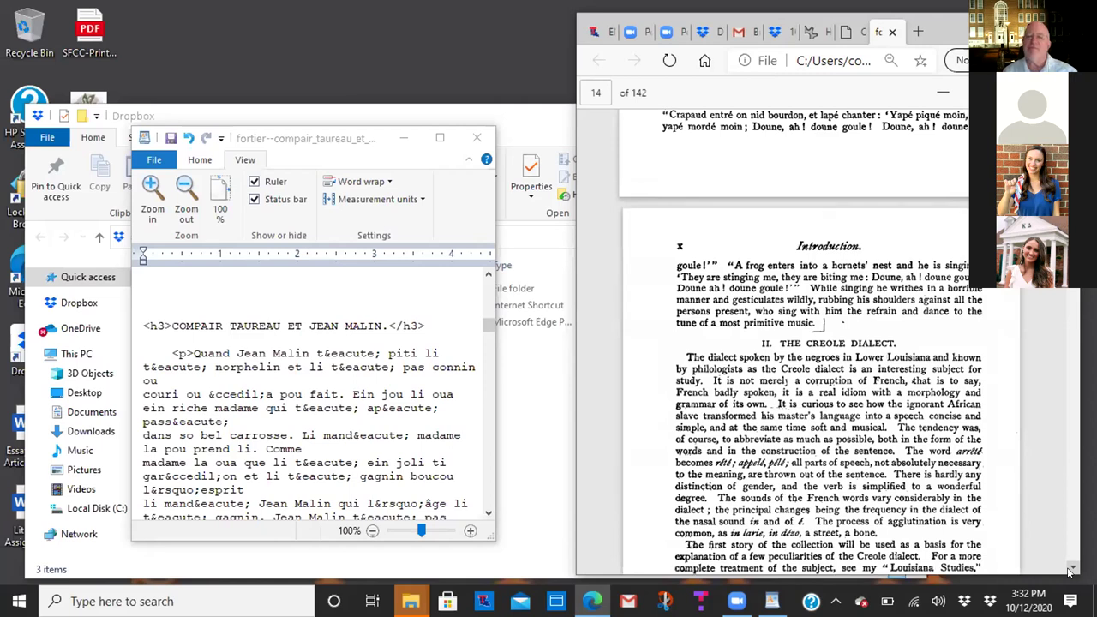
{"action": "left_click", "coordinate": [1071, 569]}
{"action": "left_click", "coordinate": [1072, 569]}
{"action": "left_click", "coordinate": [1072, 570]}
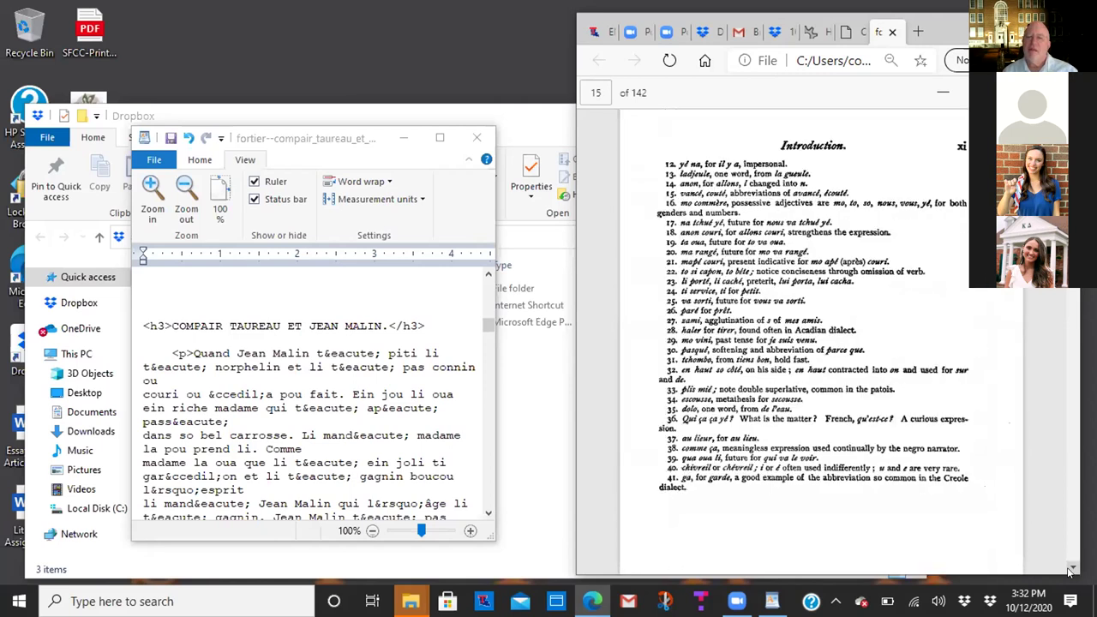
{"action": "left_click", "coordinate": [1072, 569]}
{"action": "left_click", "coordinate": [1072, 569]}
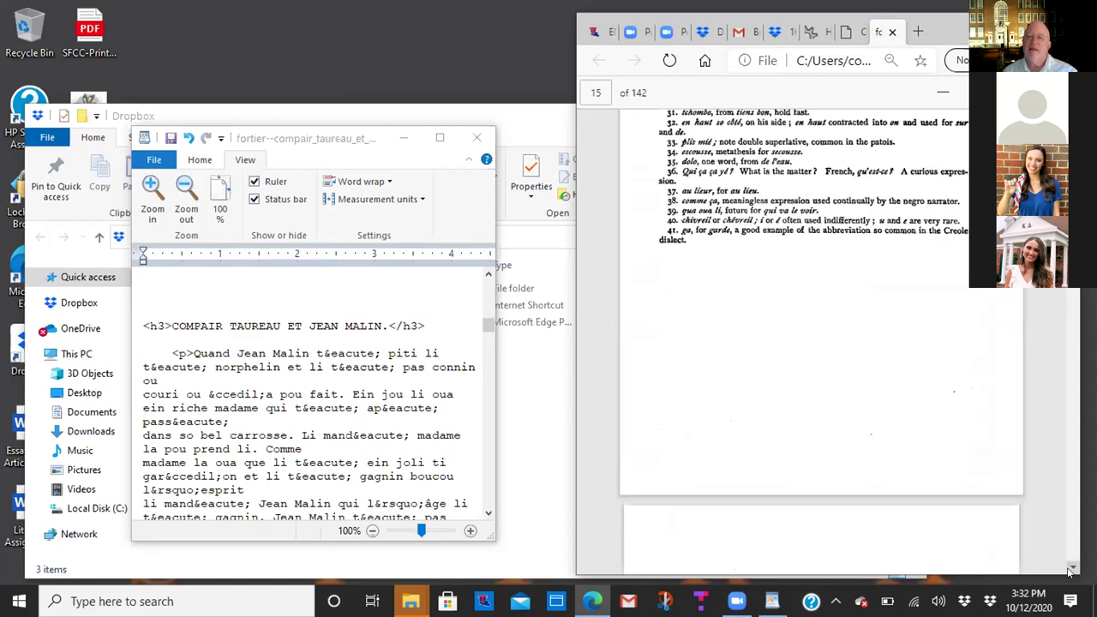
Find the Creole heading "COMPAIR TAUREAU ET JEAN MALIN" in the PDF's Part First, Animal Tales.
{"action": "left_click", "coordinate": [1071, 569]}
{"action": "left_click", "coordinate": [1071, 570]}
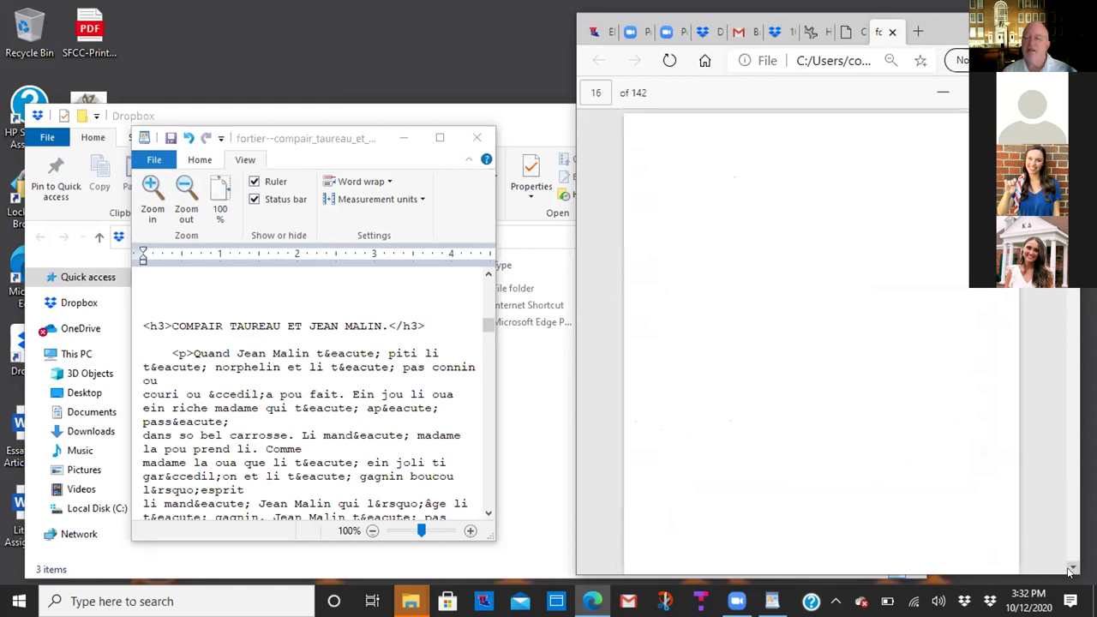
{"action": "left_click", "coordinate": [1072, 569]}
{"action": "scroll", "coordinate": [1069, 572], "scroll_direction": "down", "scroll_amount": 3}
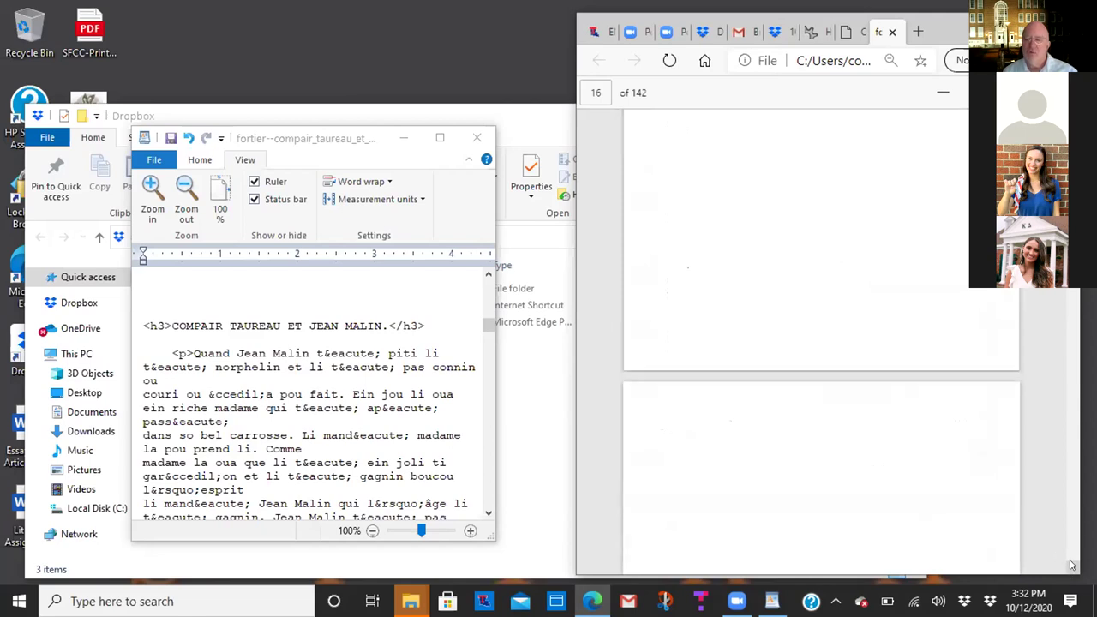
{"action": "scroll", "coordinate": [1072, 565], "scroll_direction": "down", "scroll_amount": 4}
{"action": "scroll", "coordinate": [1072, 564], "scroll_direction": "down", "scroll_amount": 5}
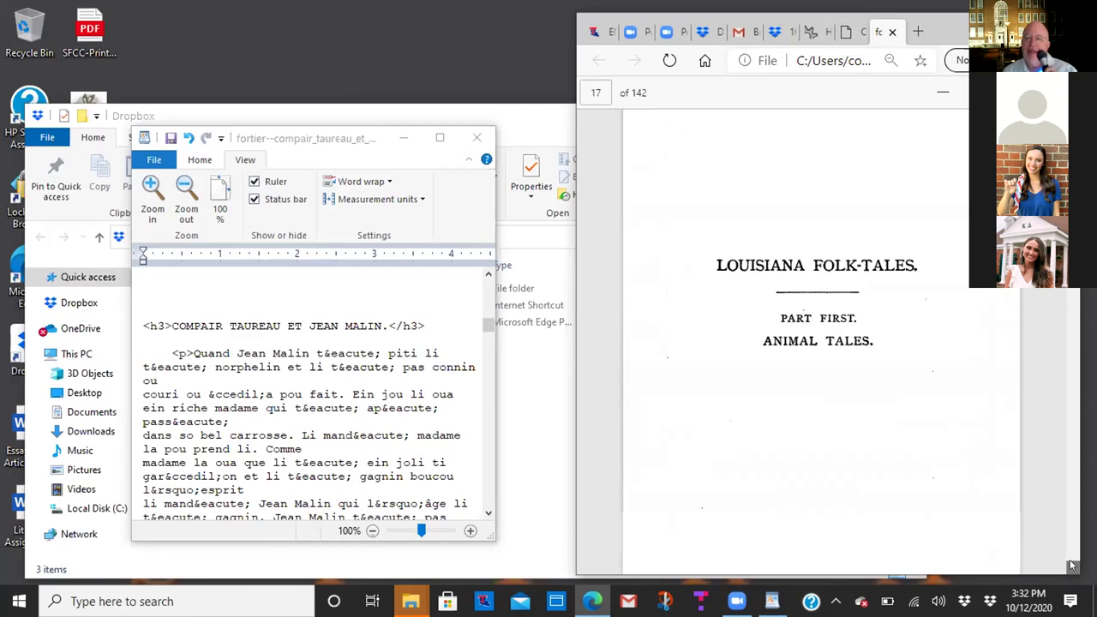
{"action": "scroll", "coordinate": [1072, 565], "scroll_direction": "down", "scroll_amount": 10}
{"action": "scroll", "coordinate": [1072, 565], "scroll_direction": "down", "scroll_amount": 3}
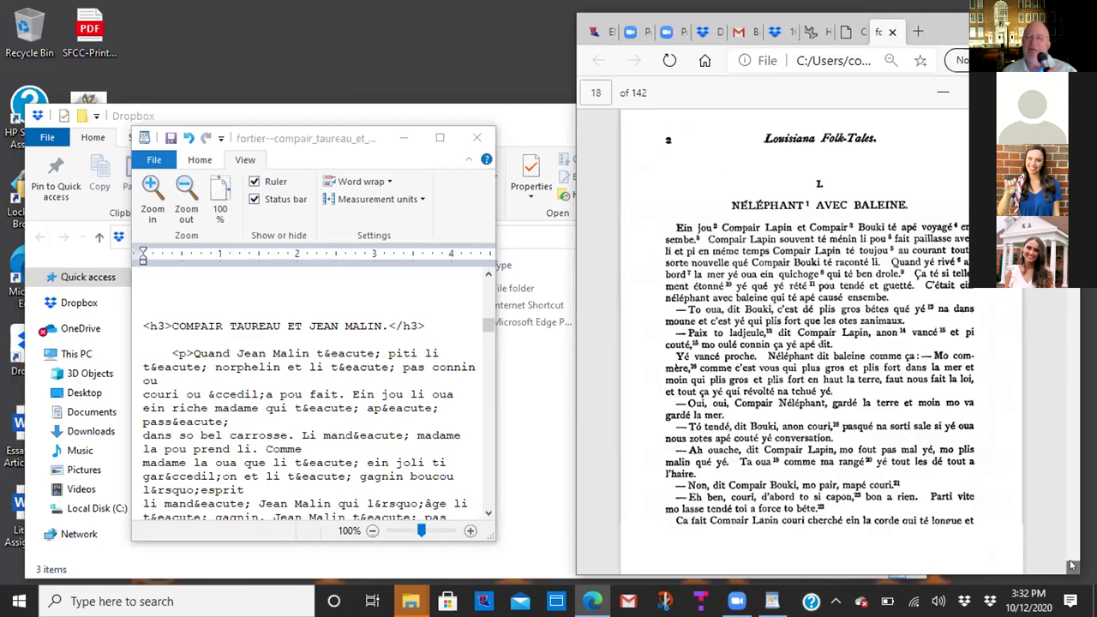
{"action": "scroll", "coordinate": [1072, 565], "scroll_direction": "down", "scroll_amount": 10}
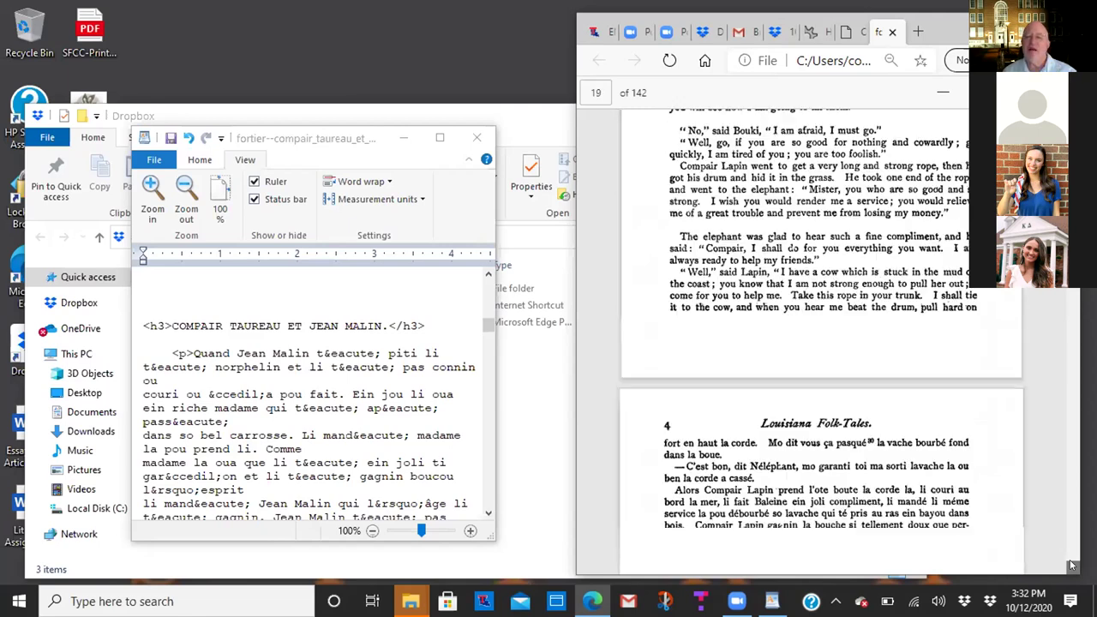
{"action": "scroll", "coordinate": [1072, 564], "scroll_direction": "down", "scroll_amount": 10}
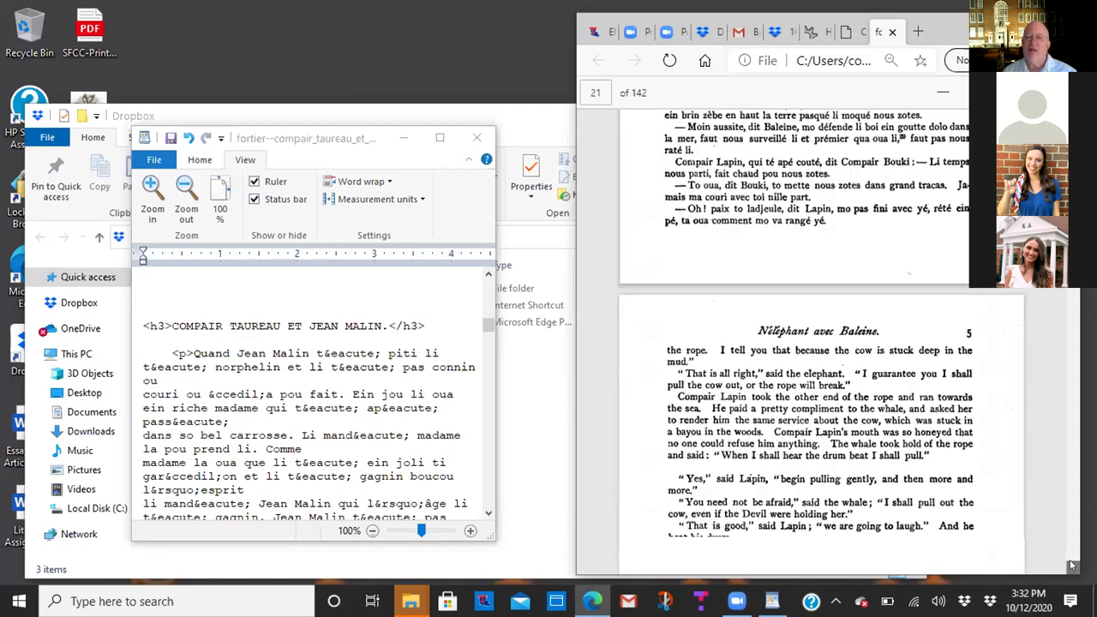
{"action": "scroll", "coordinate": [1071, 565], "scroll_direction": "down", "scroll_amount": 5}
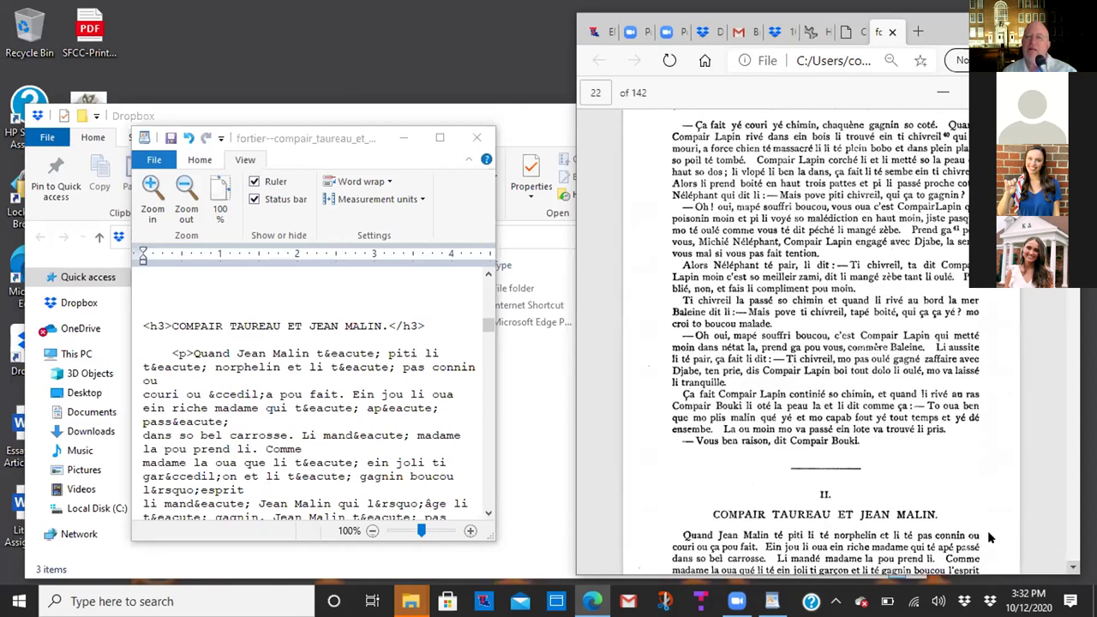
Compare how the Creole text on book page 6 and the English translation on page 7 alternate around "Compair Taureau et Jean Malin".
{"action": "scroll", "coordinate": [1071, 564], "scroll_direction": "up", "scroll_amount": 2}
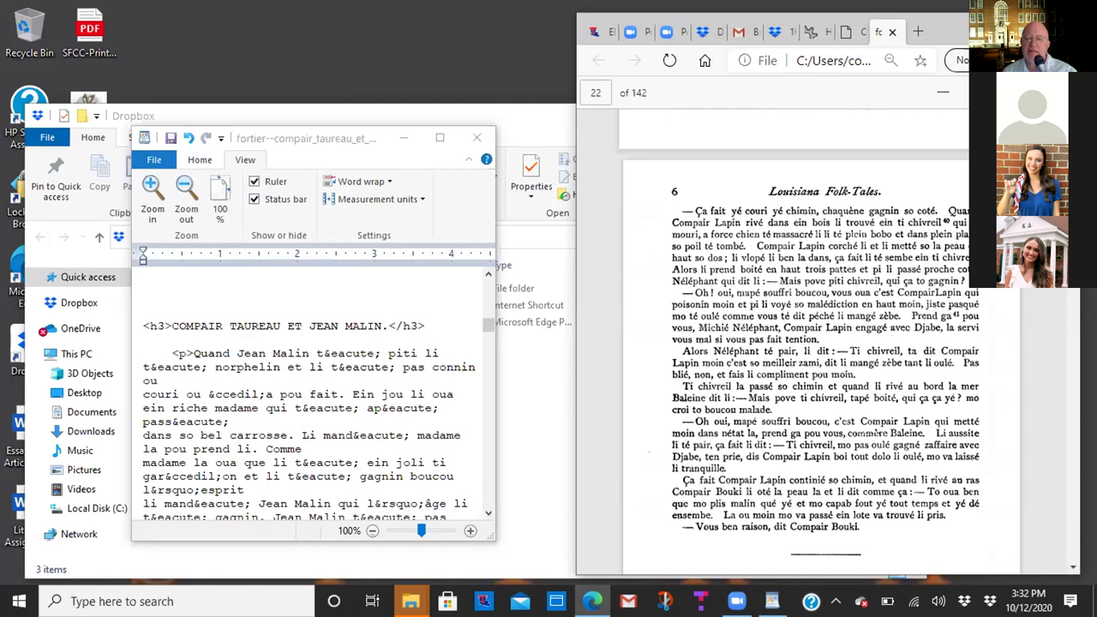
{"action": "scroll", "coordinate": [1072, 564], "scroll_direction": "up", "scroll_amount": 1}
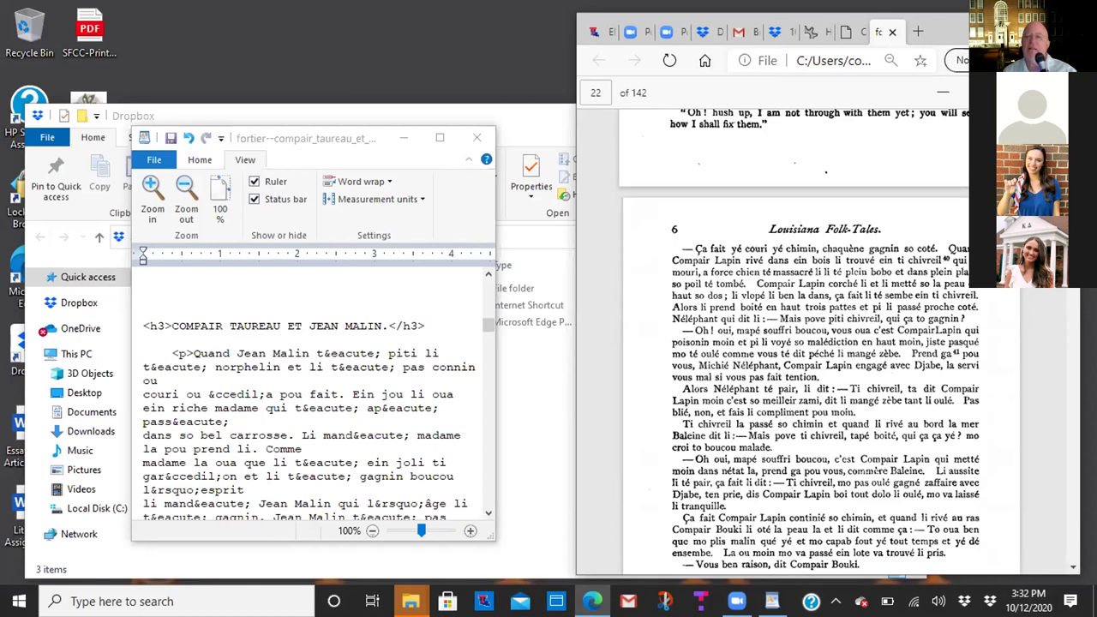
{"action": "scroll", "coordinate": [799, 341], "scroll_direction": "up", "scroll_amount": 1}
{"action": "scroll", "coordinate": [823, 343], "scroll_direction": "up", "scroll_amount": 1}
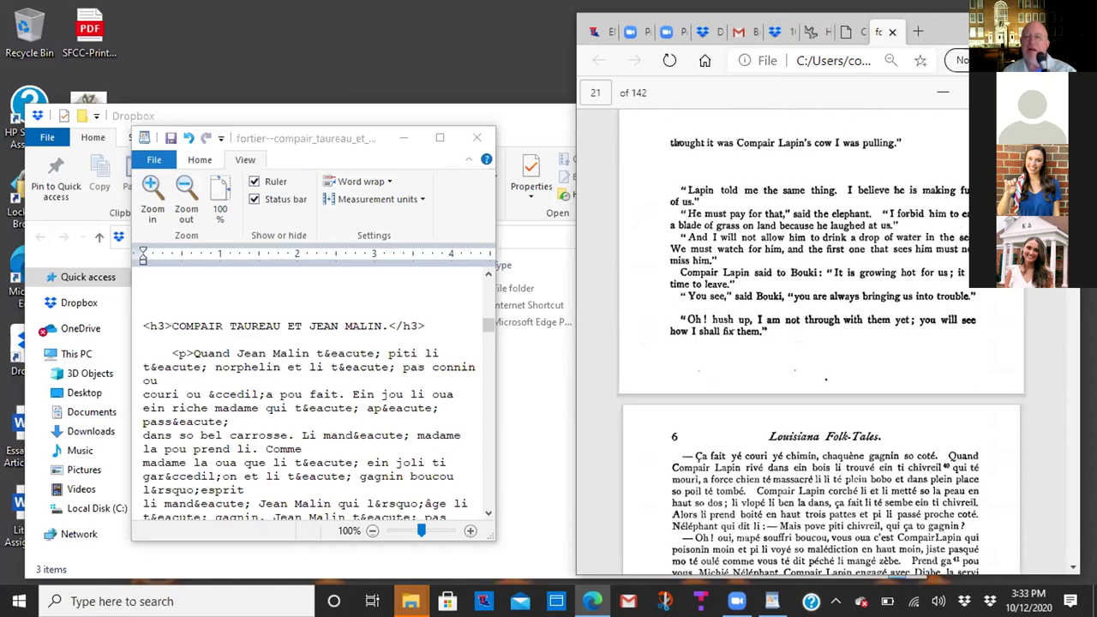
{"action": "scroll", "coordinate": [1070, 564], "scroll_direction": "up", "scroll_amount": 1}
{"action": "scroll", "coordinate": [1069, 564], "scroll_direction": "down", "scroll_amount": 5}
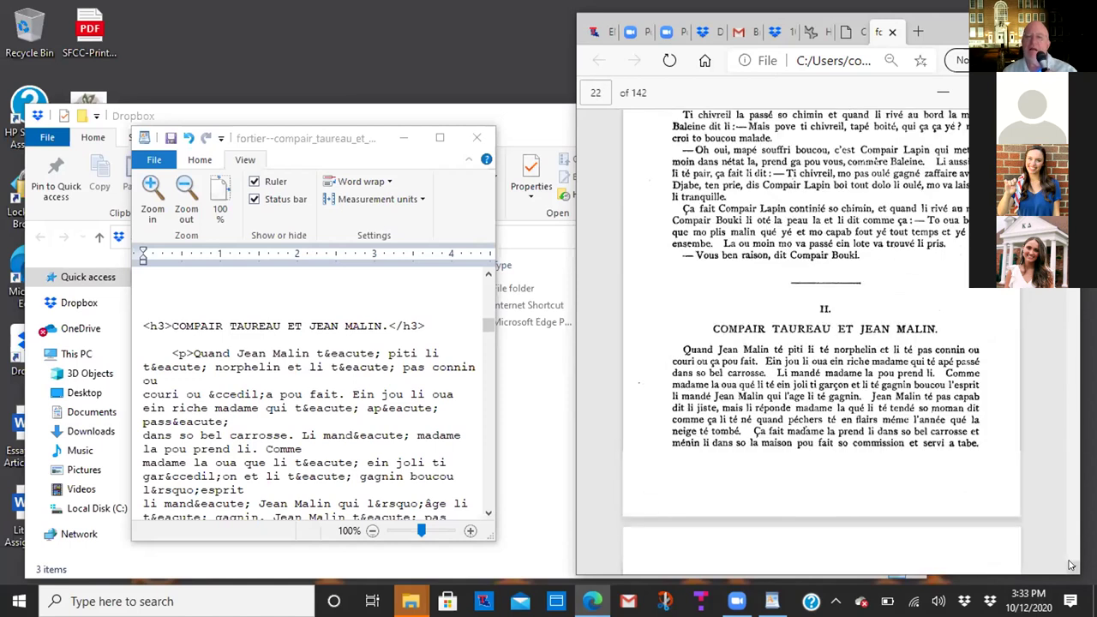
{"action": "scroll", "coordinate": [1070, 564], "scroll_direction": "down", "scroll_amount": 3}
{"action": "scroll", "coordinate": [1070, 564], "scroll_direction": "down", "scroll_amount": 3}
{"action": "scroll", "coordinate": [1069, 564], "scroll_direction": "down", "scroll_amount": 1}
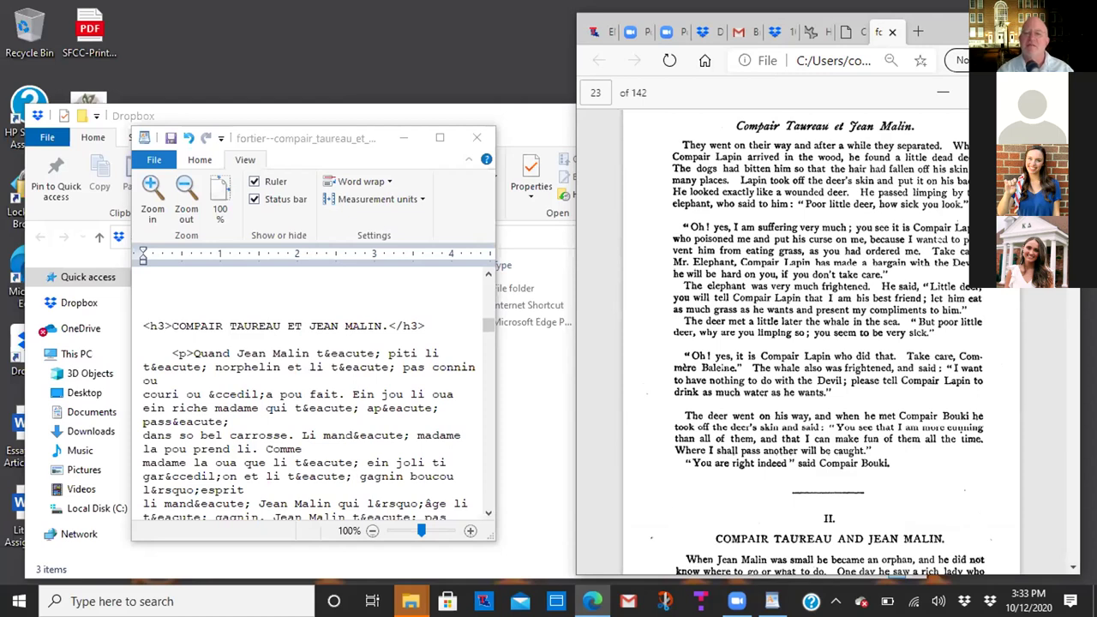
{"action": "scroll", "coordinate": [822, 334], "scroll_direction": "up", "scroll_amount": 4}
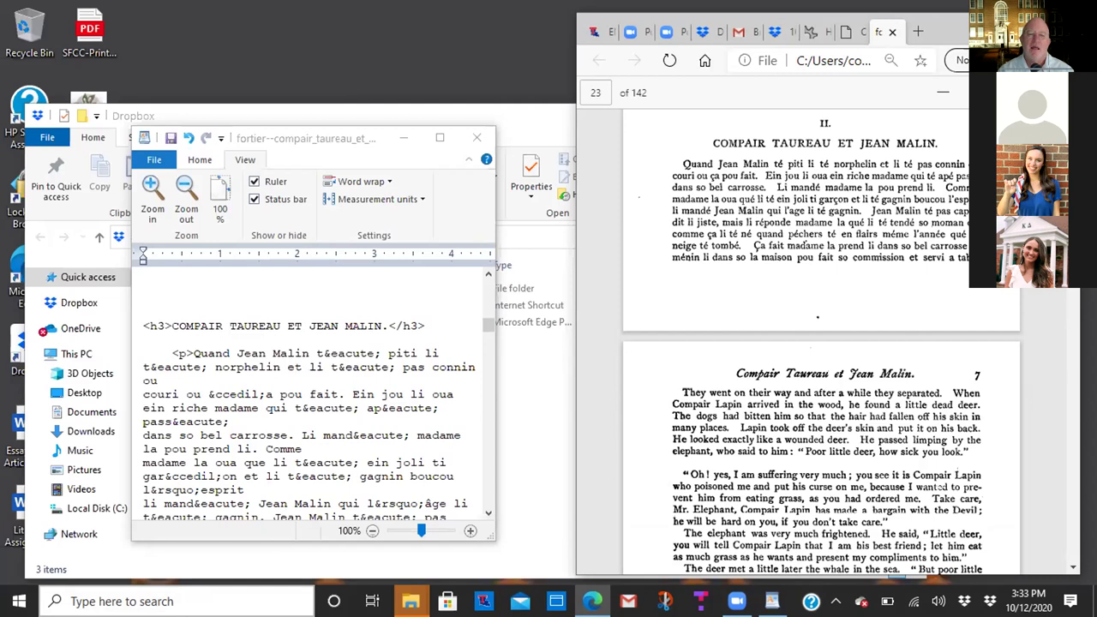
Switch to the Dropbox window in File Explorer and open the texts folder inside 102-V84--09--fortier--folktales.
{"action": "mouse_move", "coordinate": [410, 601]}
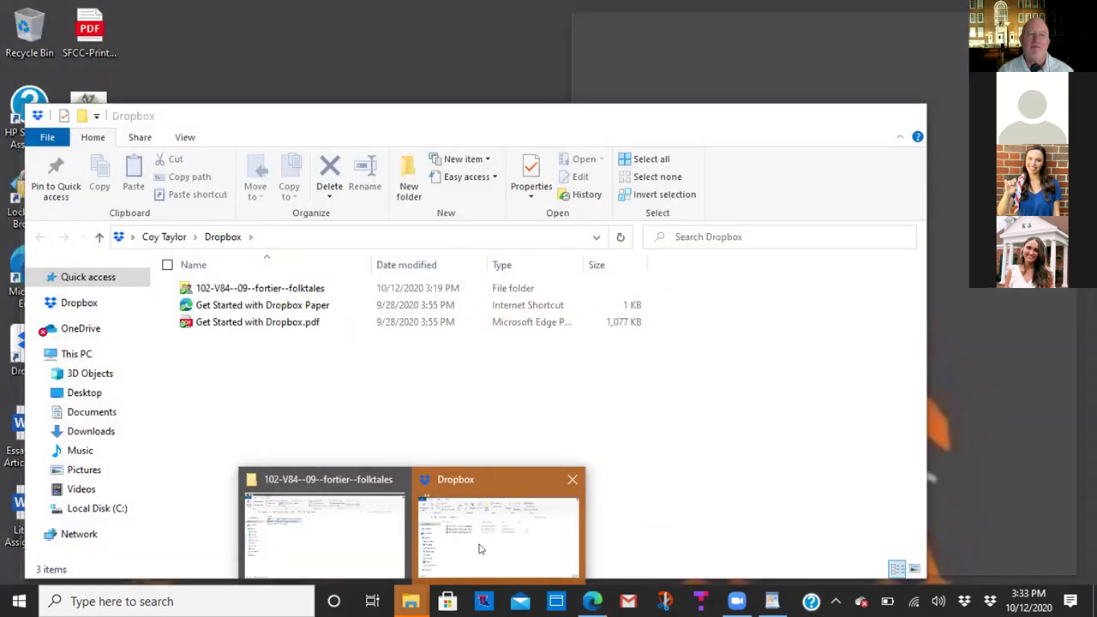
{"action": "left_click", "coordinate": [480, 549]}
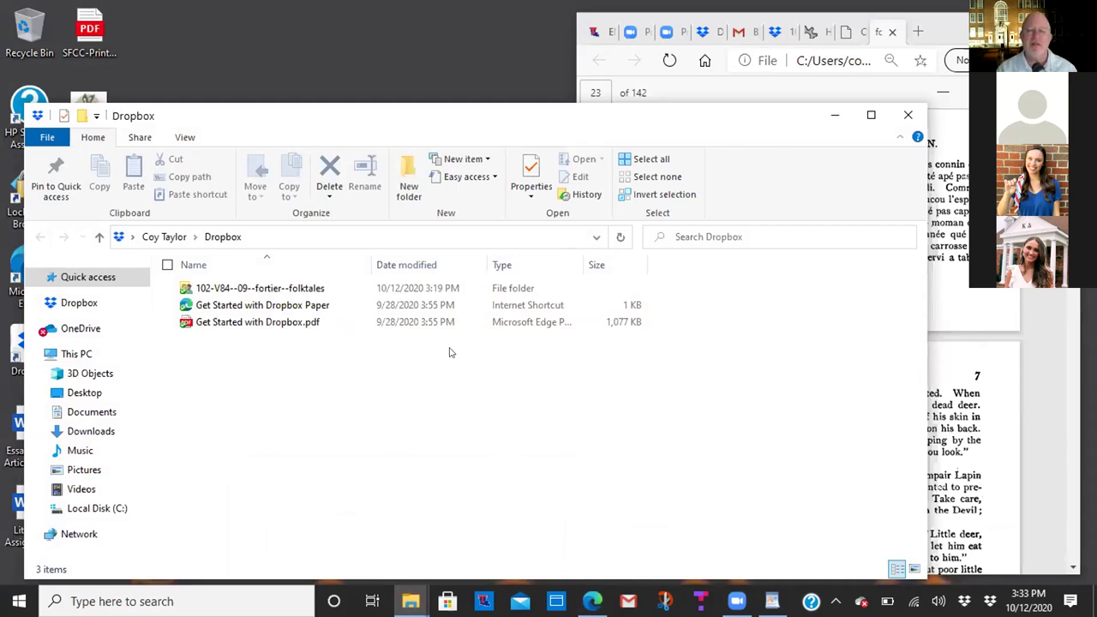
{"action": "left_click", "coordinate": [348, 291]}
{"action": "double_click", "coordinate": [348, 290]}
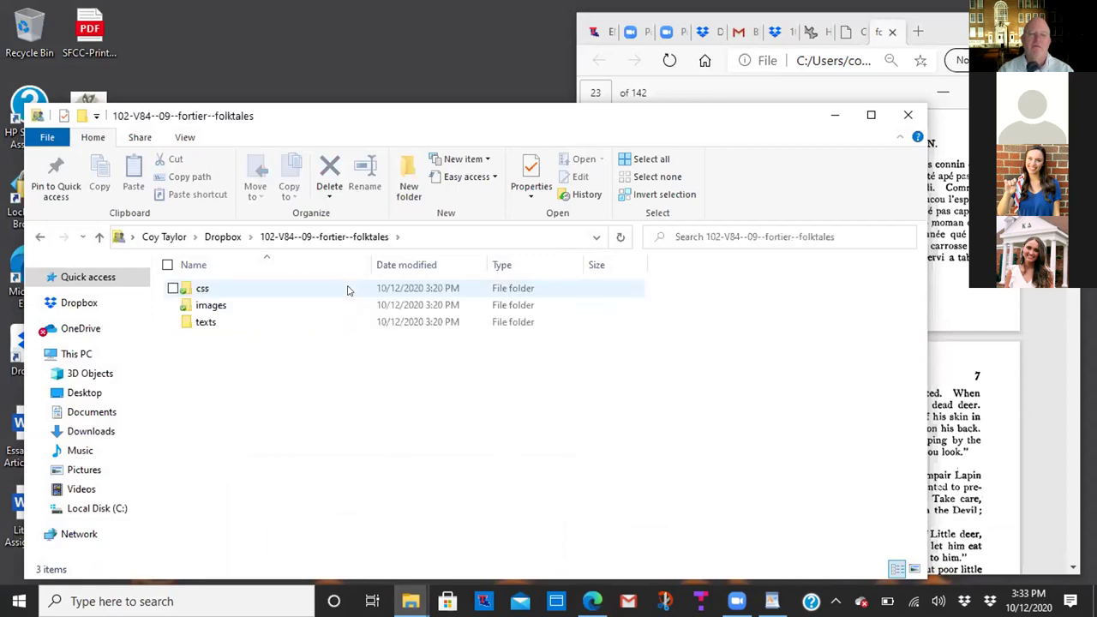
{"action": "left_click", "coordinate": [323, 323]}
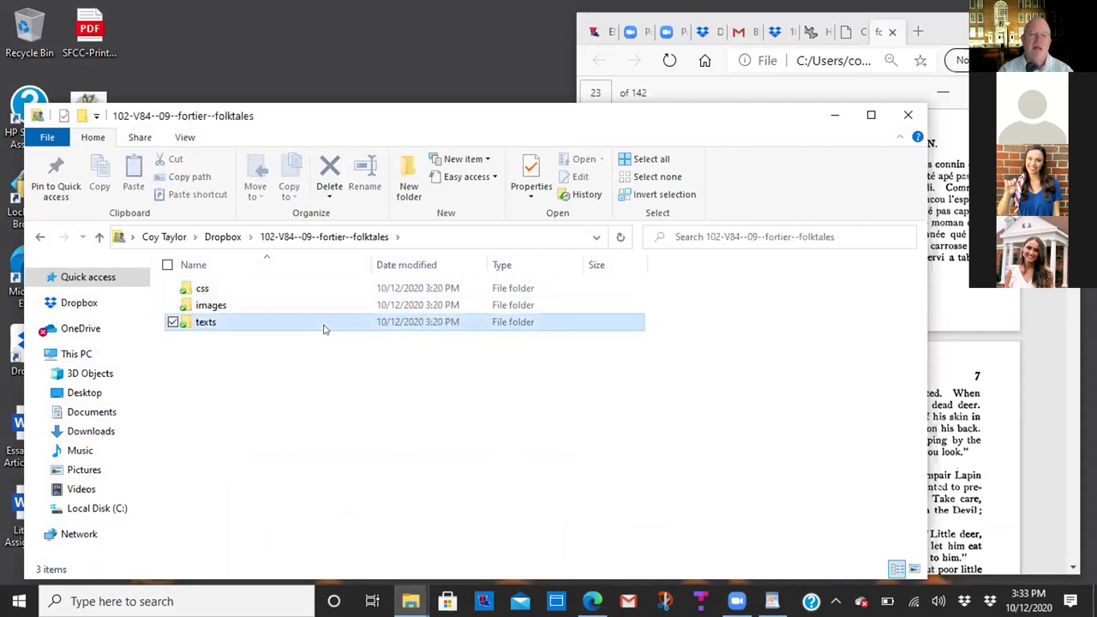
{"action": "double_click", "coordinate": [318, 321]}
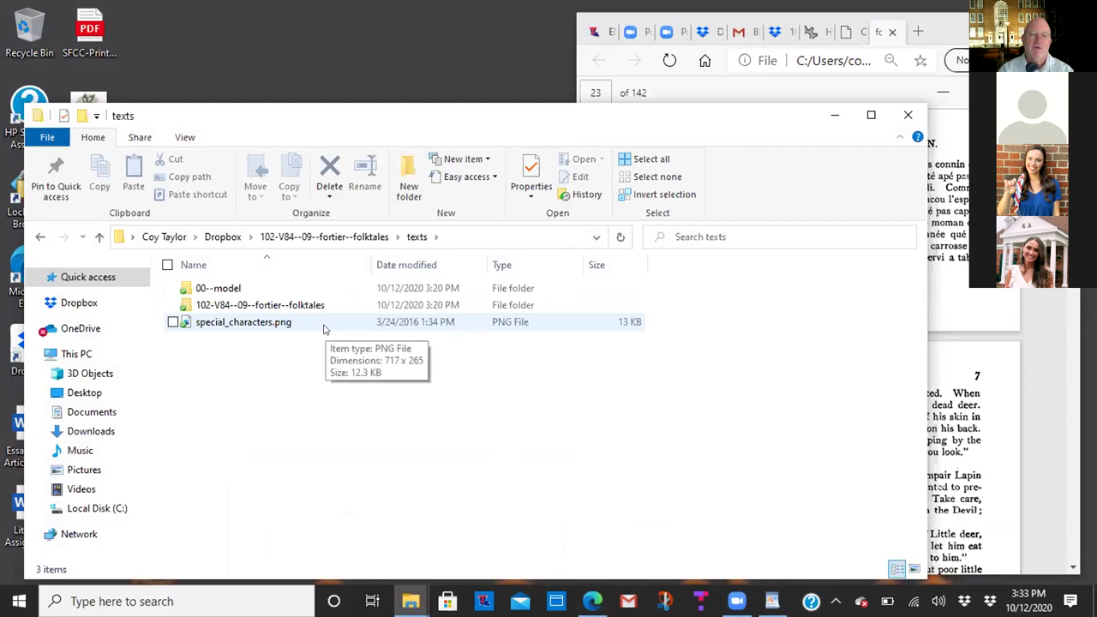
Open the 102-V84--09--fortier--folktales subfolder and view its Compair Taureau et Jean Malin HTML file in the browser.
{"action": "left_click", "coordinate": [362, 307]}
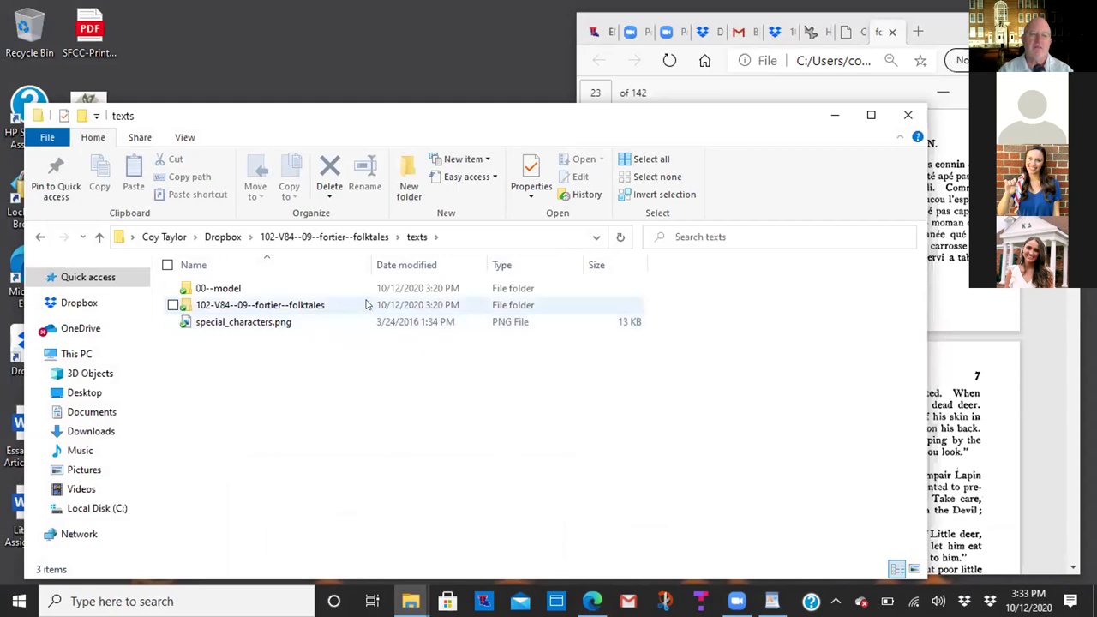
{"action": "double_click", "coordinate": [361, 302]}
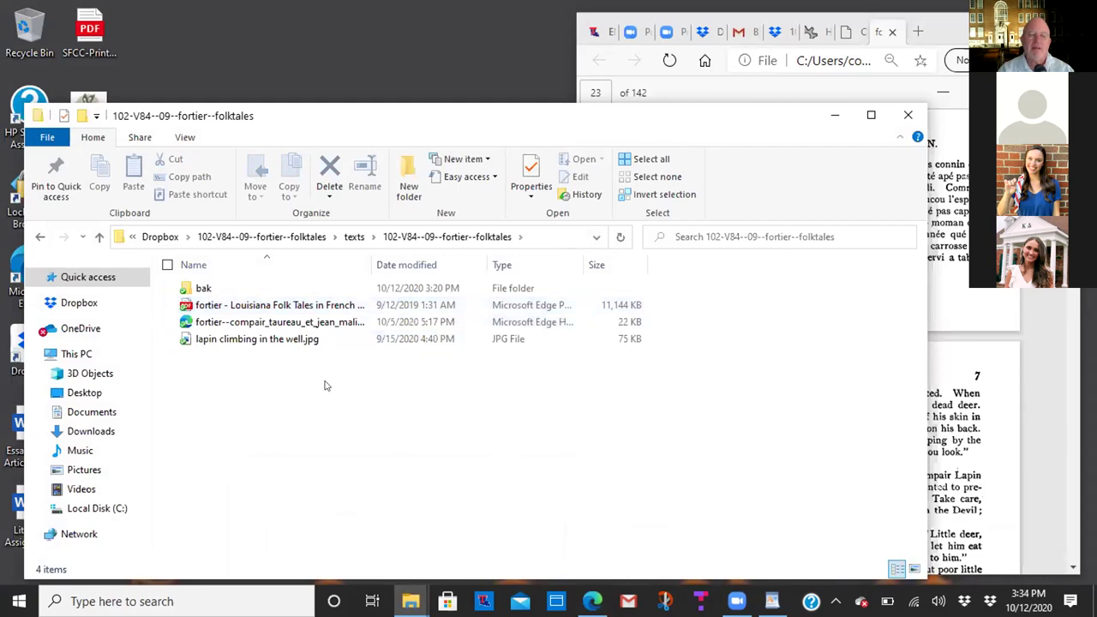
{"action": "left_click", "coordinate": [374, 323]}
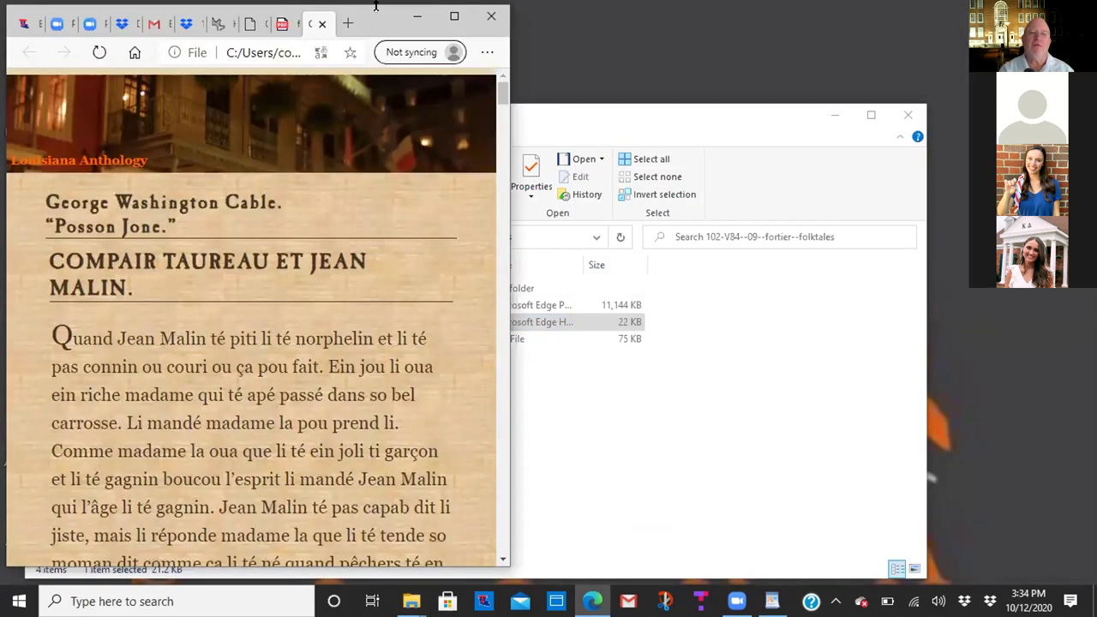
Separate the Louisiana Folk Tales PDF from the shared browser window into a window of its own.
{"action": "left_click_drag", "start_coordinate": [376, 5], "coordinate": [375, 48]}
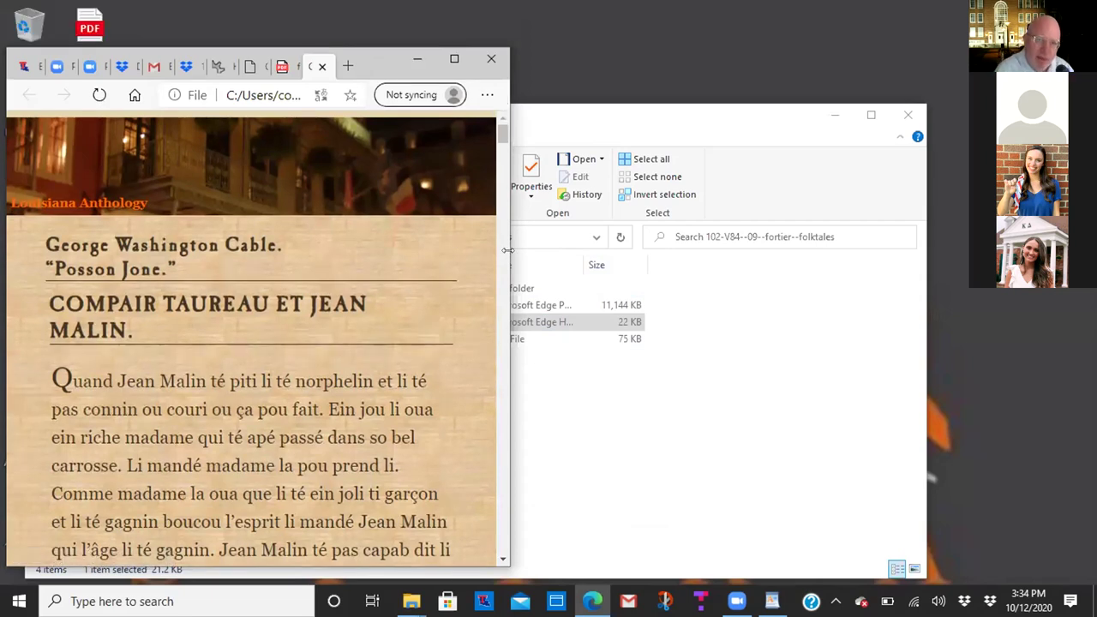
{"action": "left_click_drag", "start_coordinate": [508, 249], "coordinate": [407, 249]}
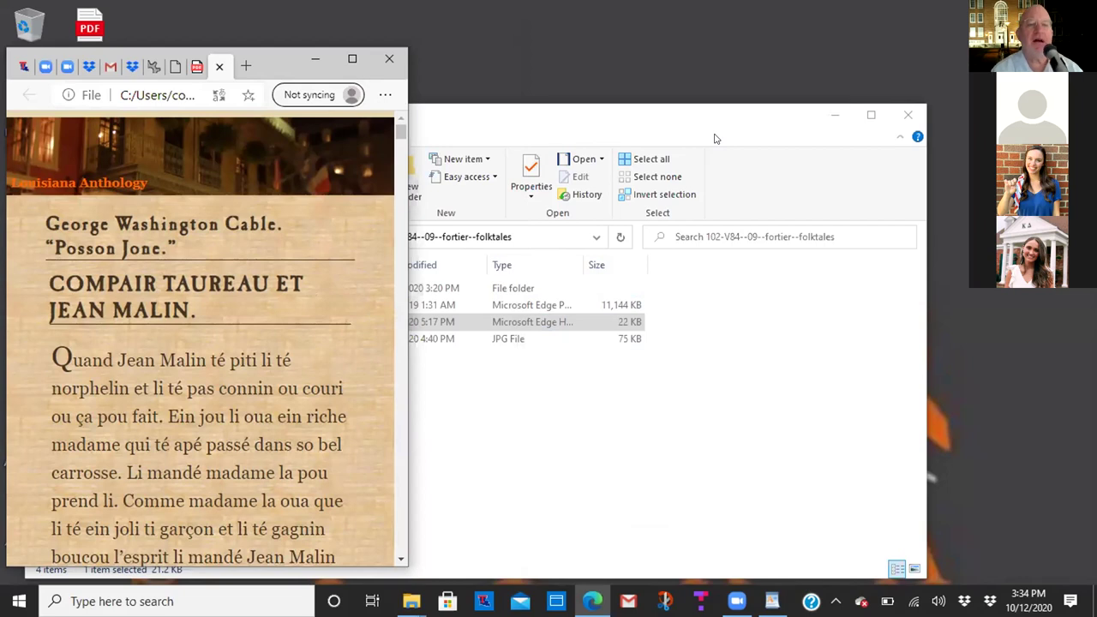
{"action": "left_click", "coordinate": [196, 67]}
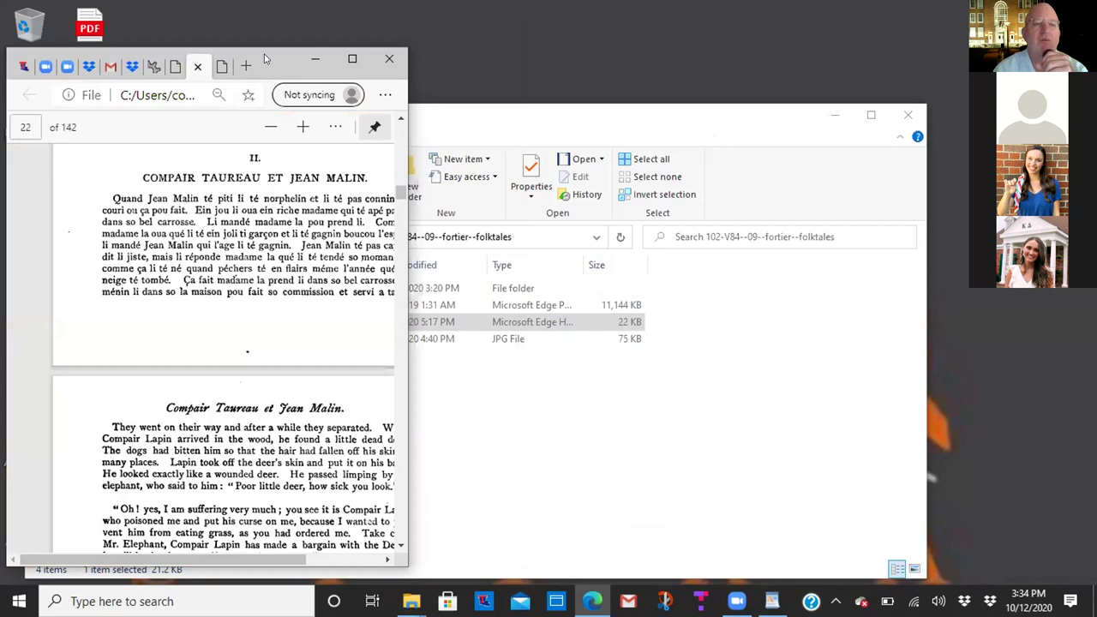
{"action": "left_click_drag", "start_coordinate": [265, 58], "coordinate": [359, 69]}
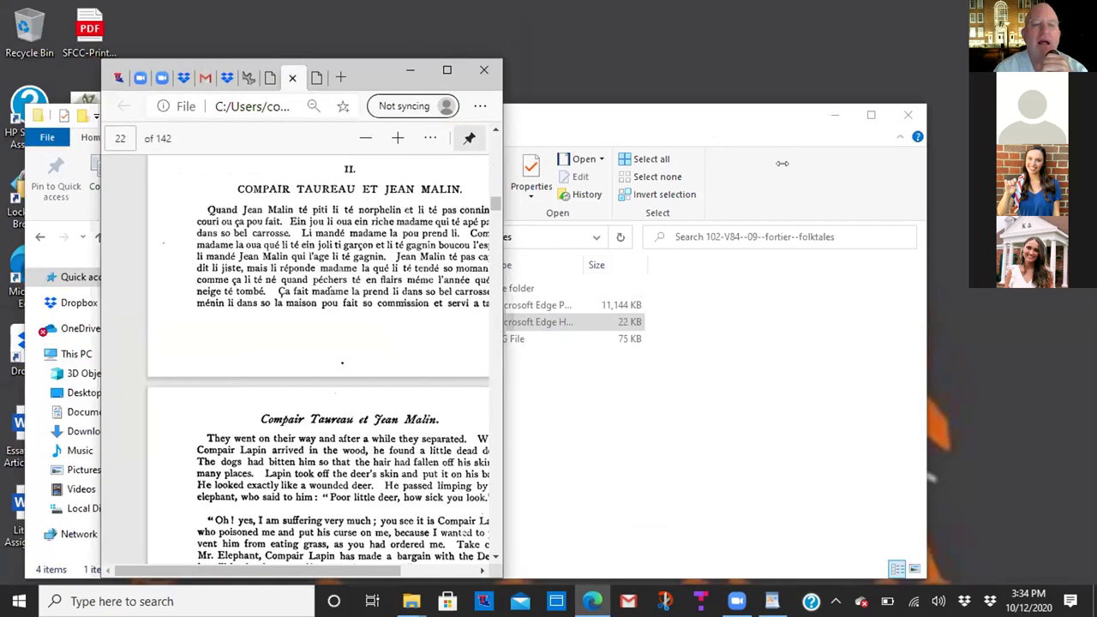
{"action": "left_click_drag", "start_coordinate": [497, 162], "coordinate": [787, 162]}
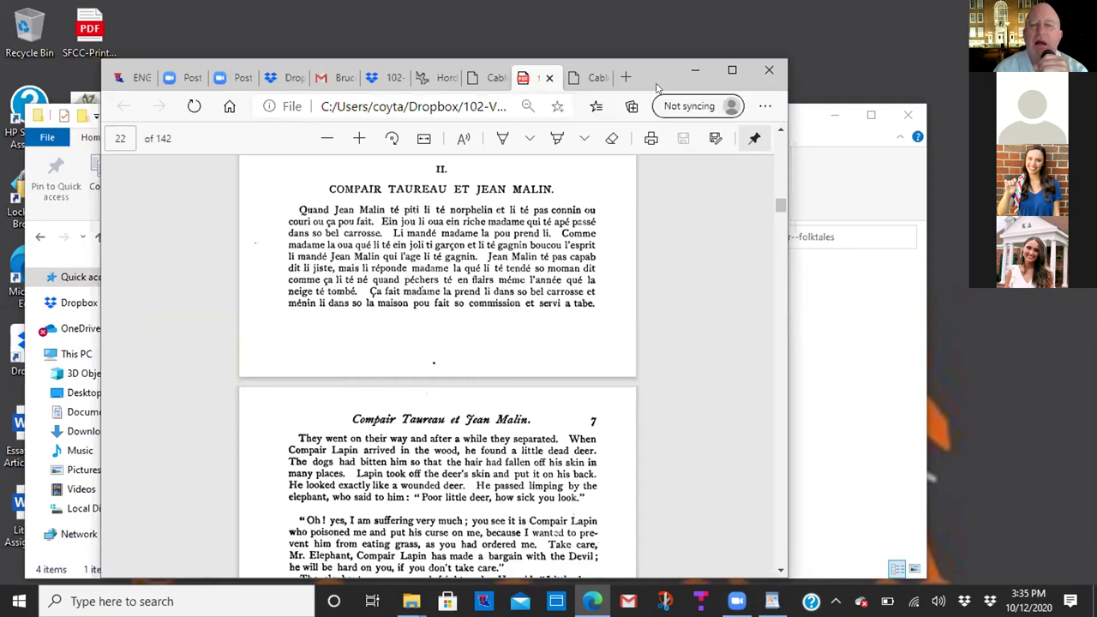
{"action": "left_click_drag", "start_coordinate": [536, 77], "coordinate": [952, 81]}
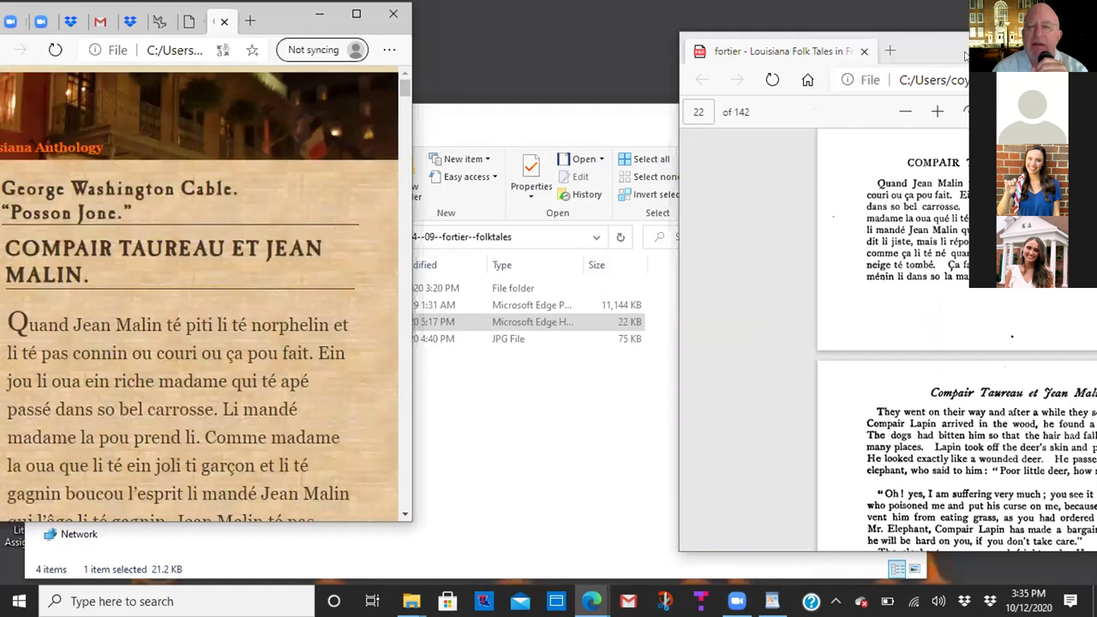
Place the PDF window on the side opposite the HTML page and stretch it to the full screen height.
{"action": "left_click_drag", "start_coordinate": [966, 54], "coordinate": [737, 94]}
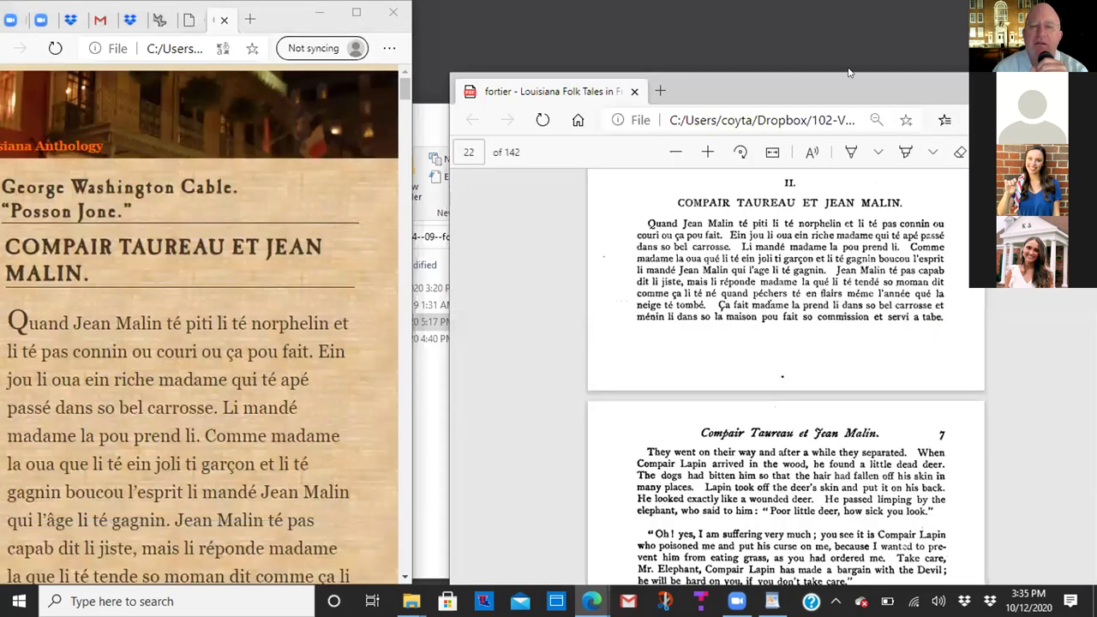
{"action": "left_click_drag", "start_coordinate": [726, 77], "coordinate": [898, 77]}
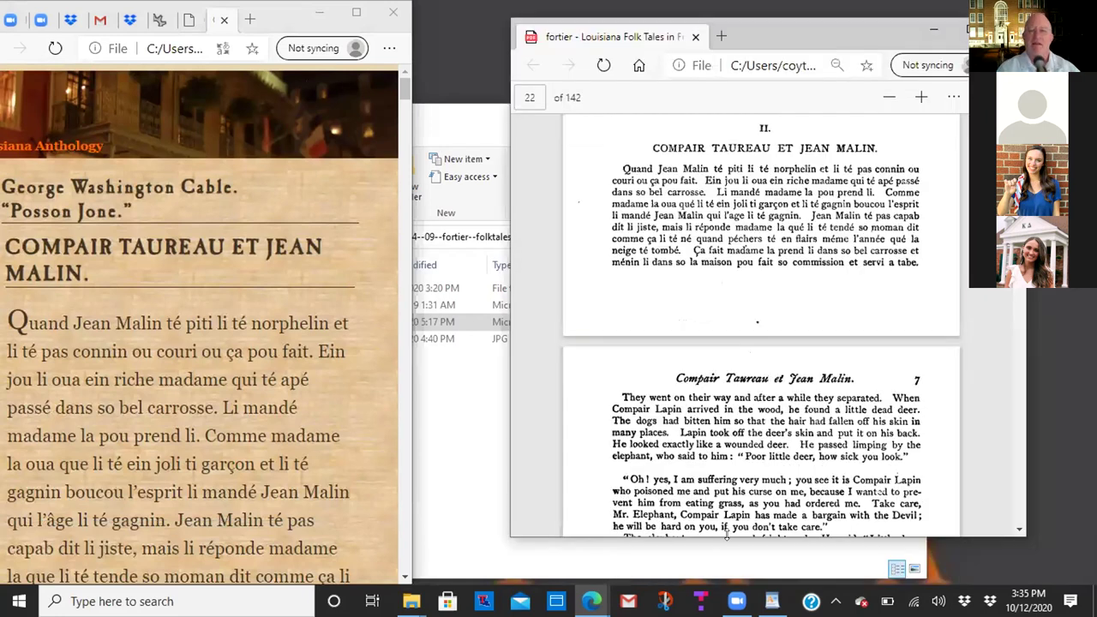
{"action": "double_click", "coordinate": [727, 535]}
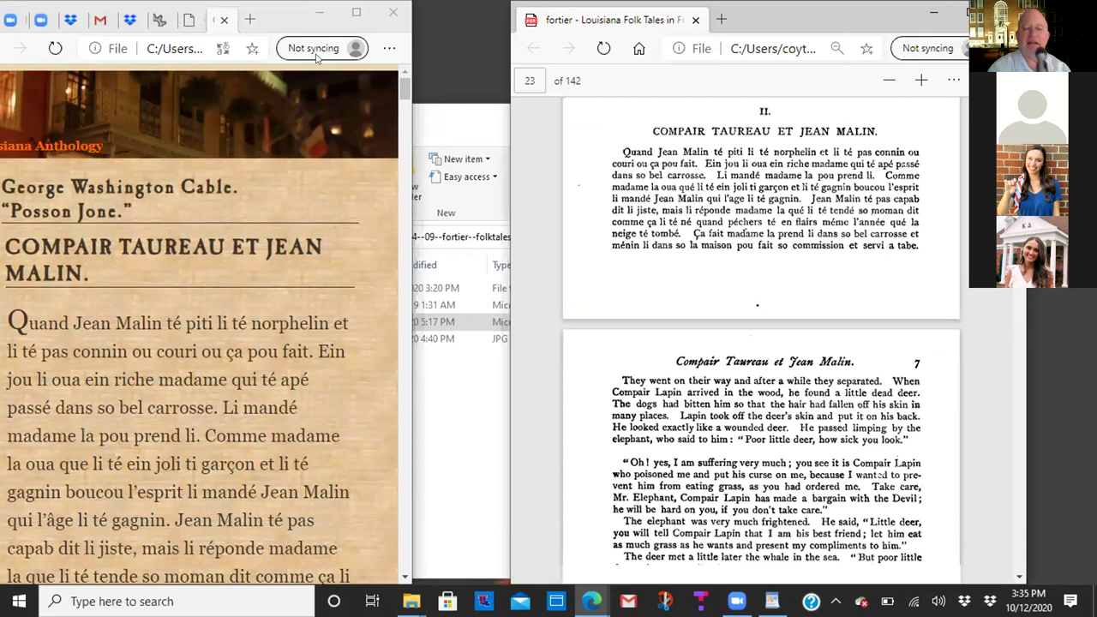
Place the HTML page's window right beside the PDF and bring its opening Creole paragraph into view for comparison.
{"action": "left_click_drag", "start_coordinate": [304, 24], "coordinate": [369, 17]}
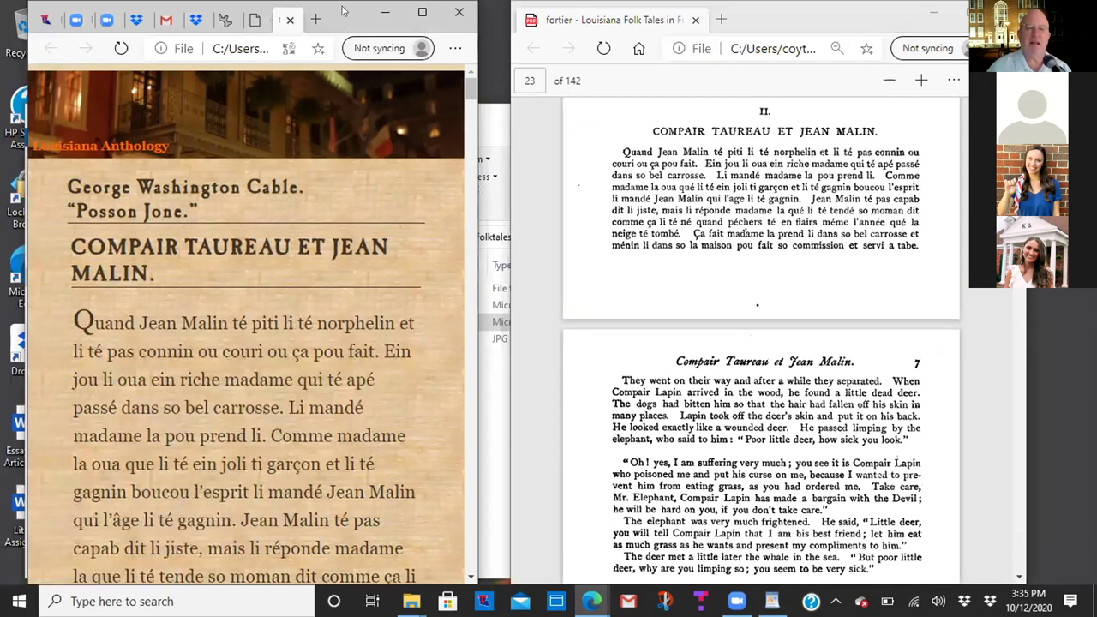
{"action": "left_click_drag", "start_coordinate": [342, 11], "coordinate": [376, 9]}
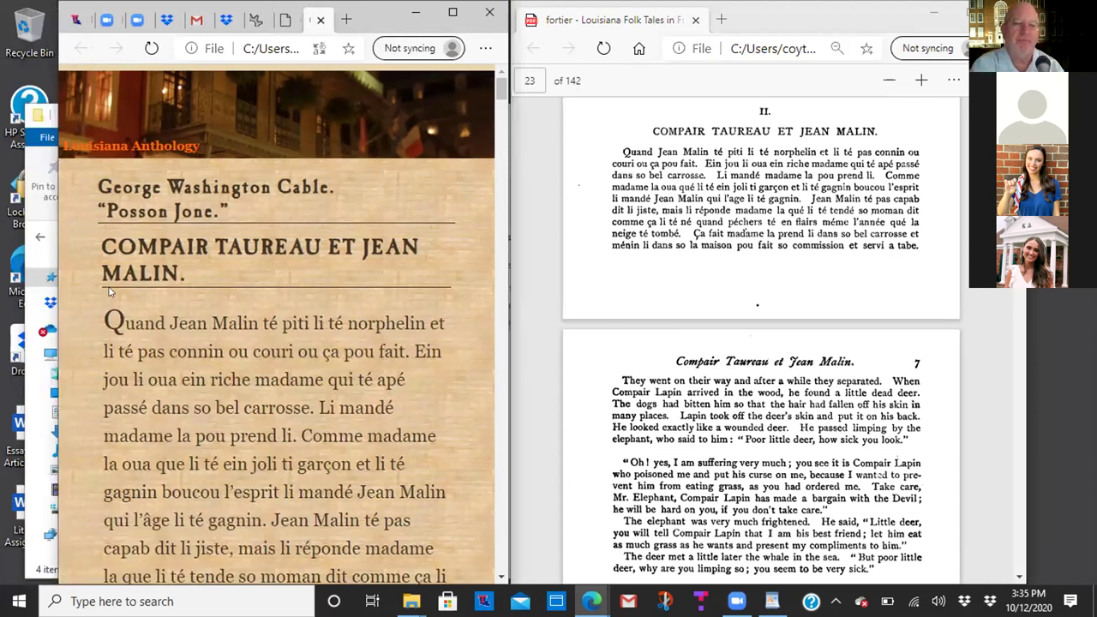
{"action": "scroll", "coordinate": [109, 292], "scroll_direction": "down", "scroll_amount": 2}
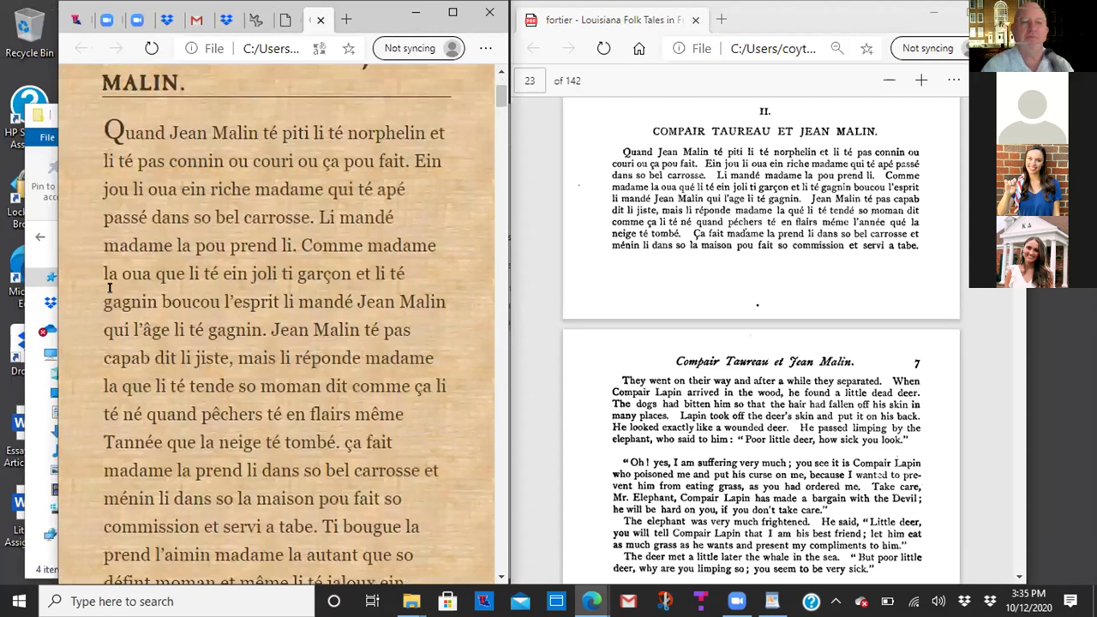
{"action": "scroll", "coordinate": [109, 288], "scroll_direction": "down", "scroll_amount": 1}
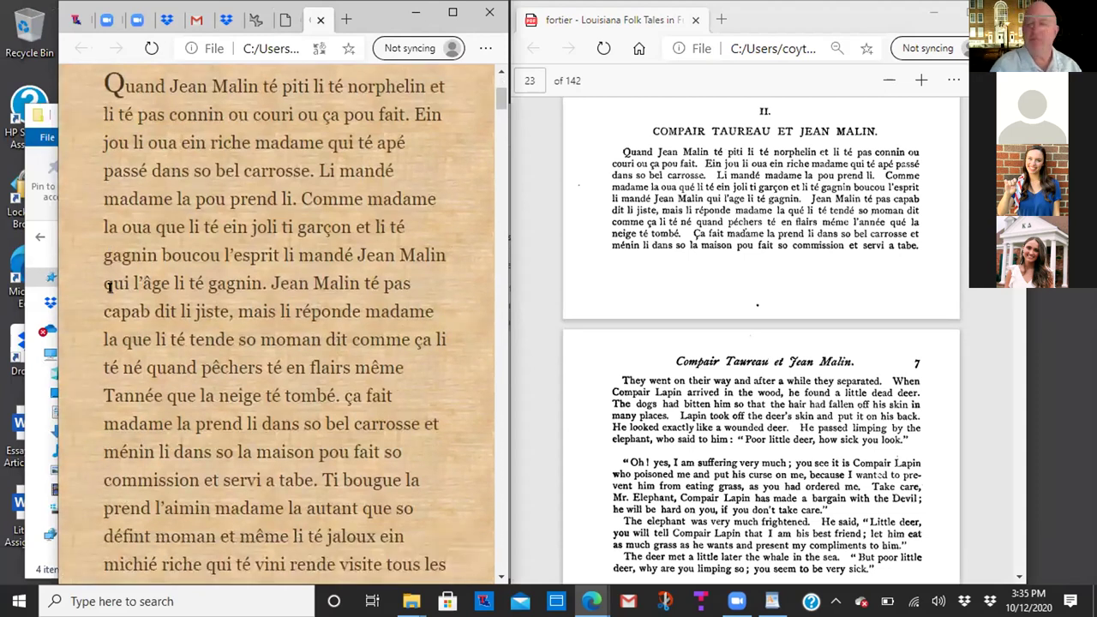